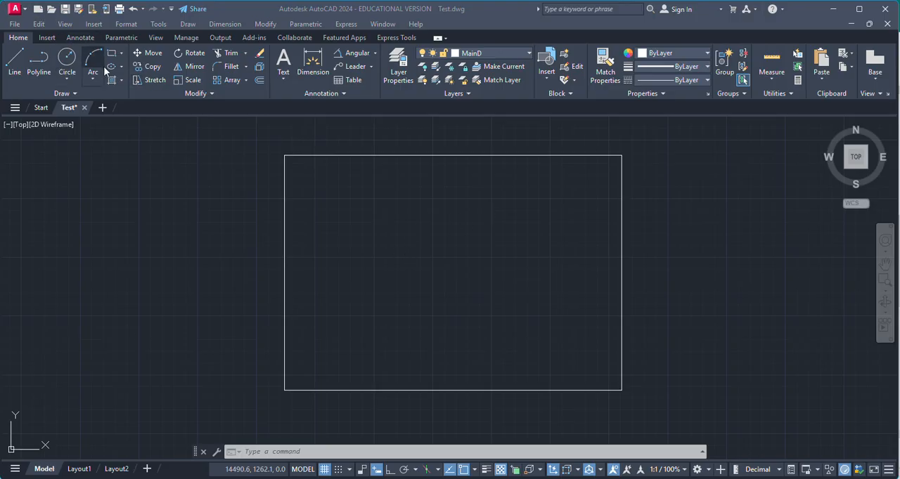
Draw a flat horizontal ellipse about 28 units wide by its axis endpoints, outside the rectangle on its left side
left_click(134, 198)
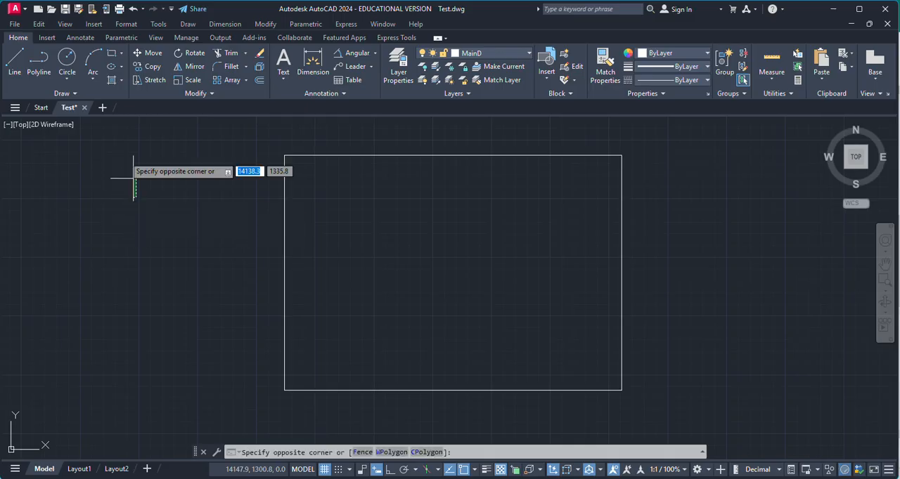
key("Escape")
left_click(122, 68)
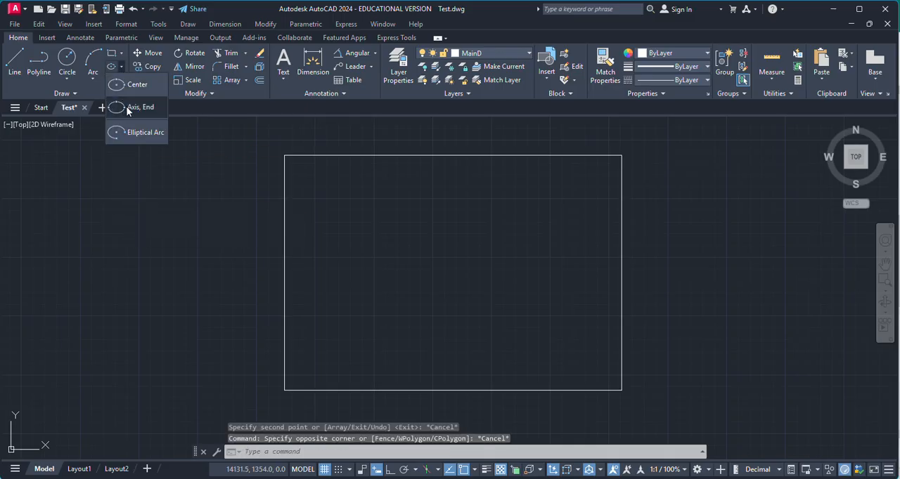
left_click(126, 106)
left_click(117, 226)
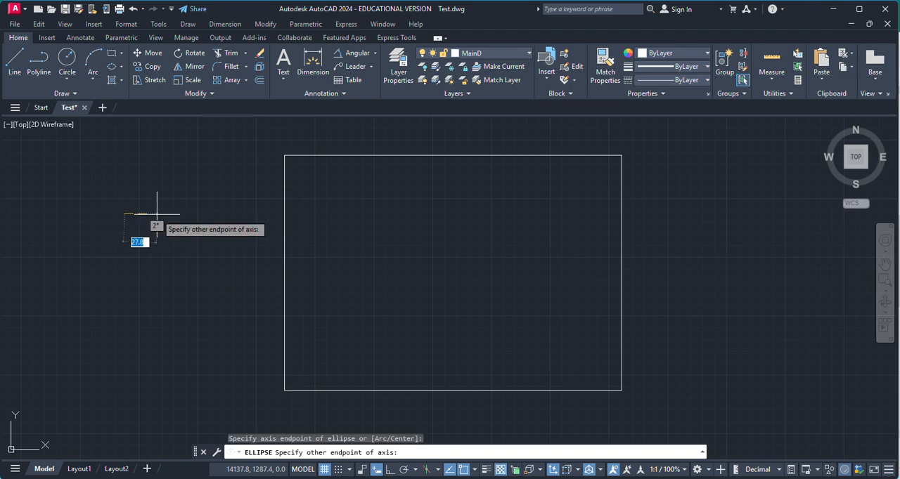
left_click(155, 214)
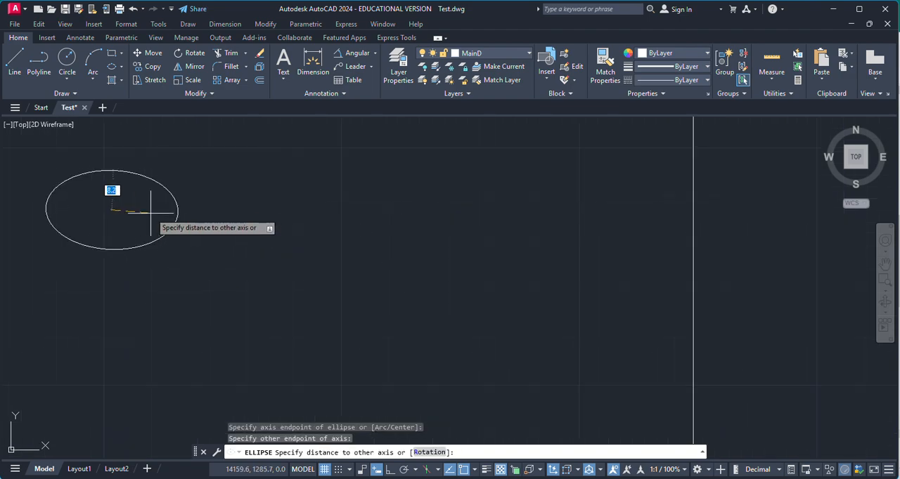
left_click(133, 213)
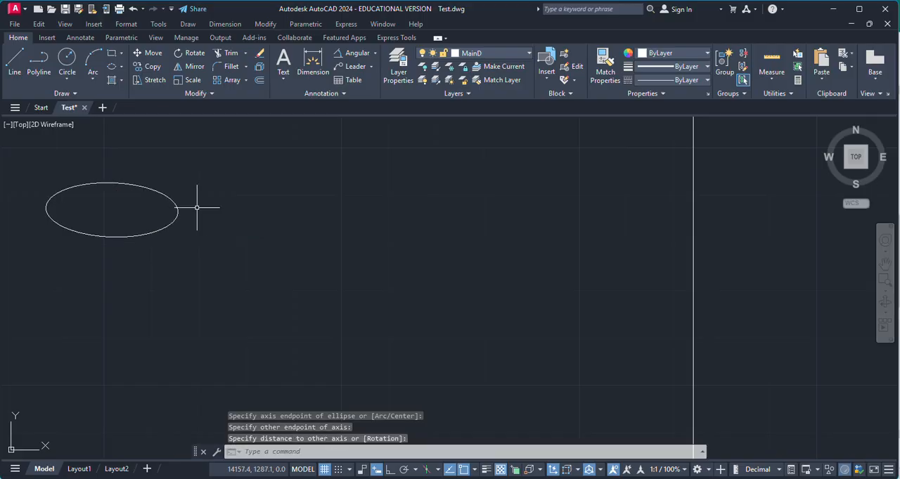
Copy the ellipse from its center about 34 units straight down with Ortho on
scroll(215, 224, "down", 2)
left_click(148, 66)
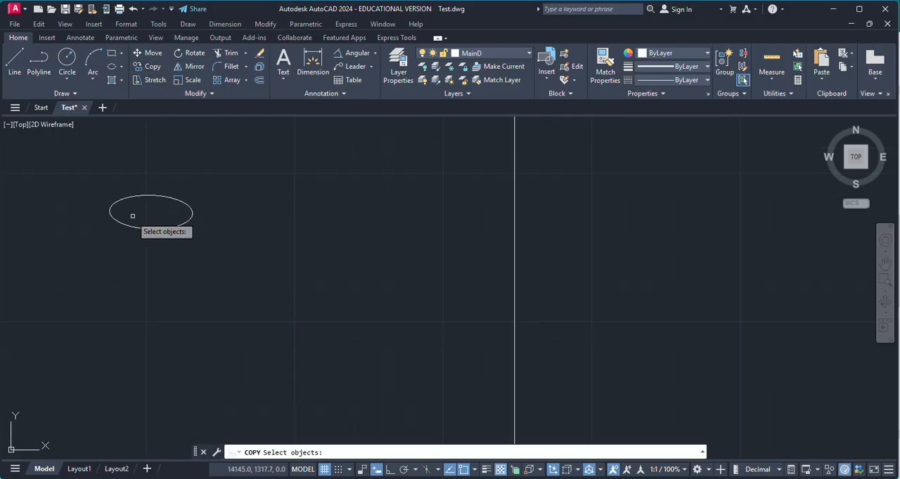
key("Escape")
left_click(149, 228)
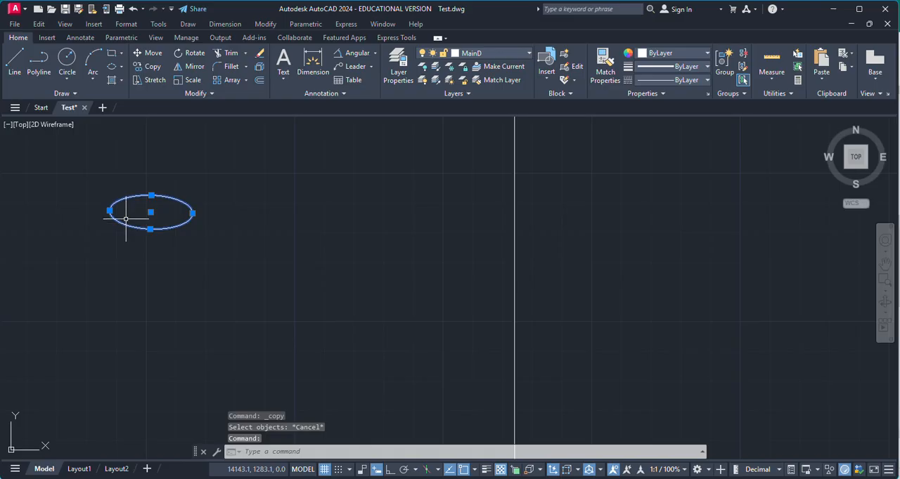
left_click(148, 66)
left_click(150, 212)
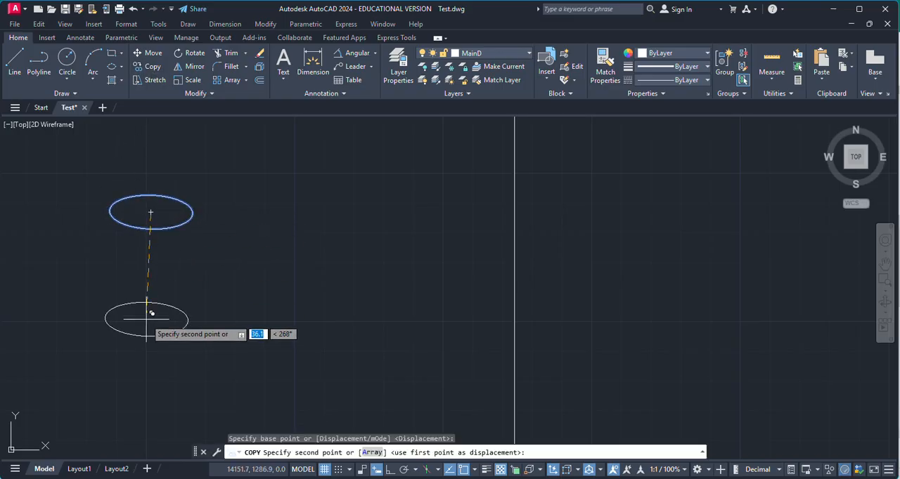
left_click(389, 470)
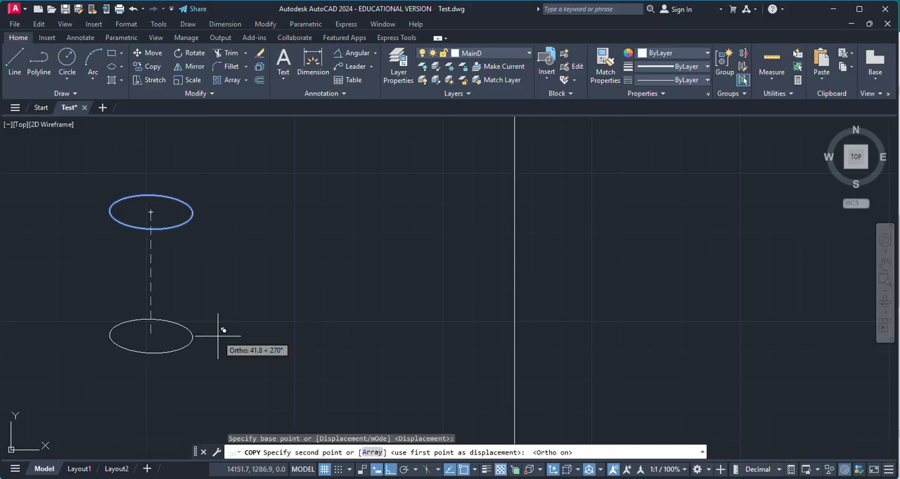
left_click(217, 314)
key("Return")
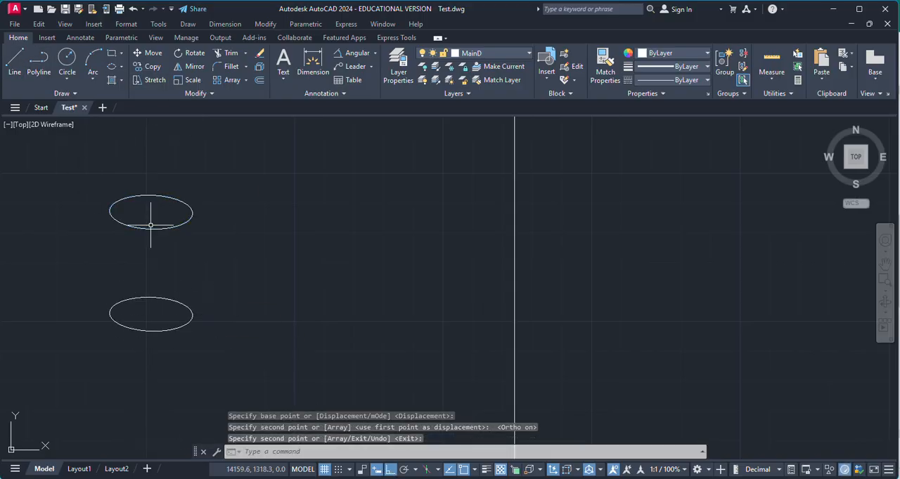
Connect the left and right quadrants of the two ellipses with vertical lines to form a cylinder
key("Return")
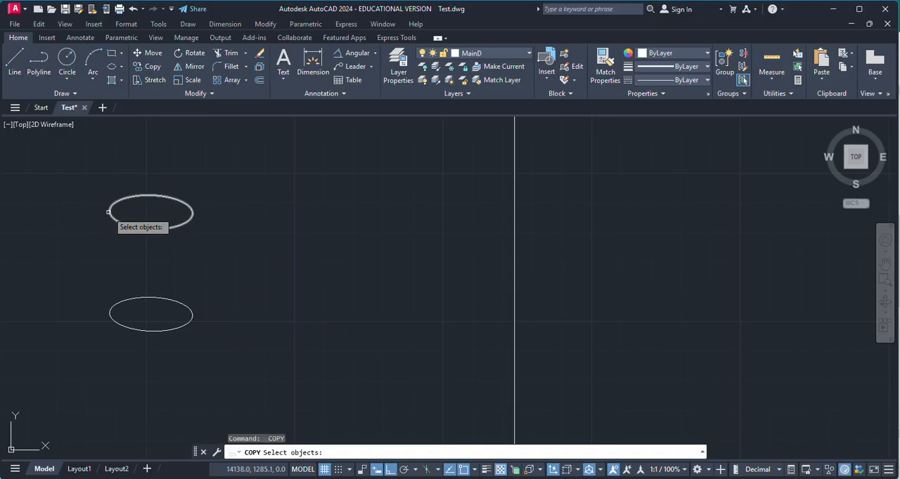
left_click(14, 73)
left_click(110, 211)
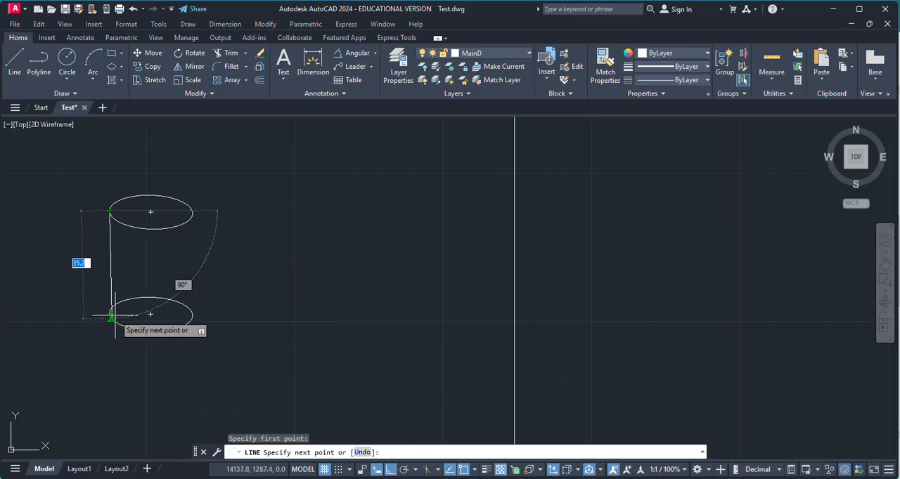
left_click(110, 313)
key("Return")
key("Return")
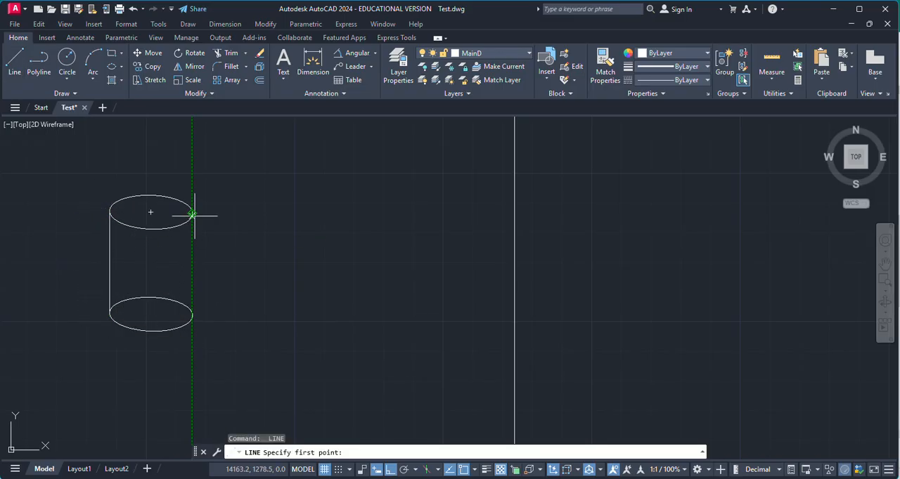
left_click(190, 215)
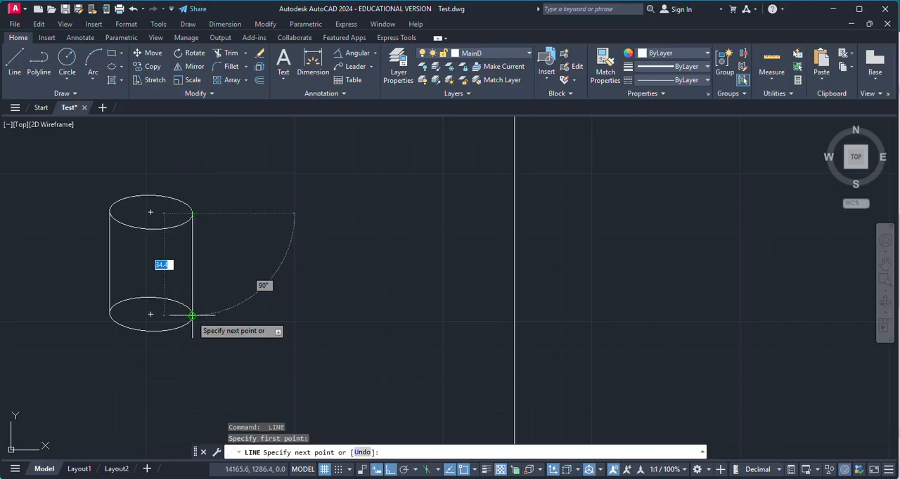
left_click(191, 315)
key("Escape")
Draw a horizontal reference line about 81 units long in the left half of the rectangle
scroll(241, 260, "down", 2)
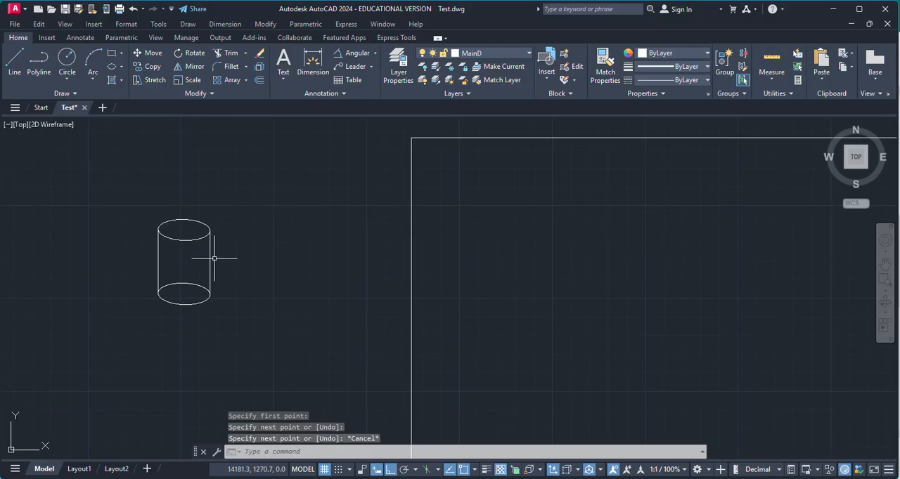
scroll(196, 268, "up", 2)
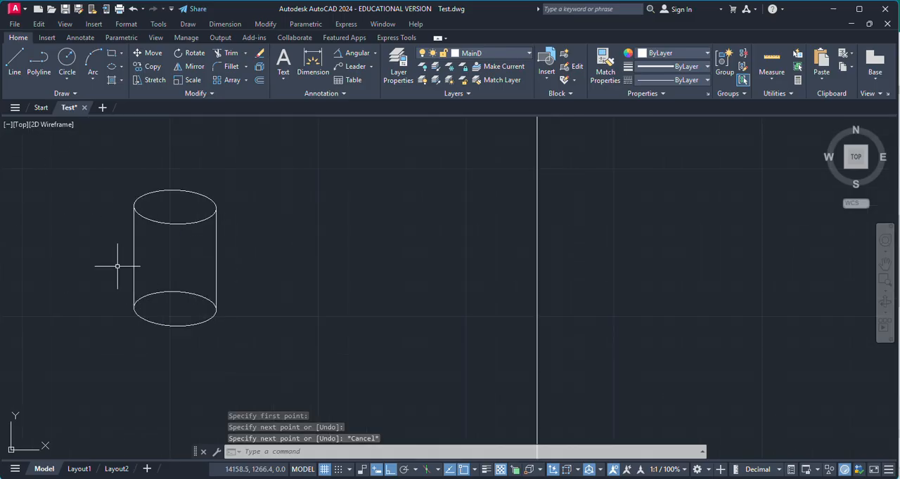
scroll(118, 269, "down", 2)
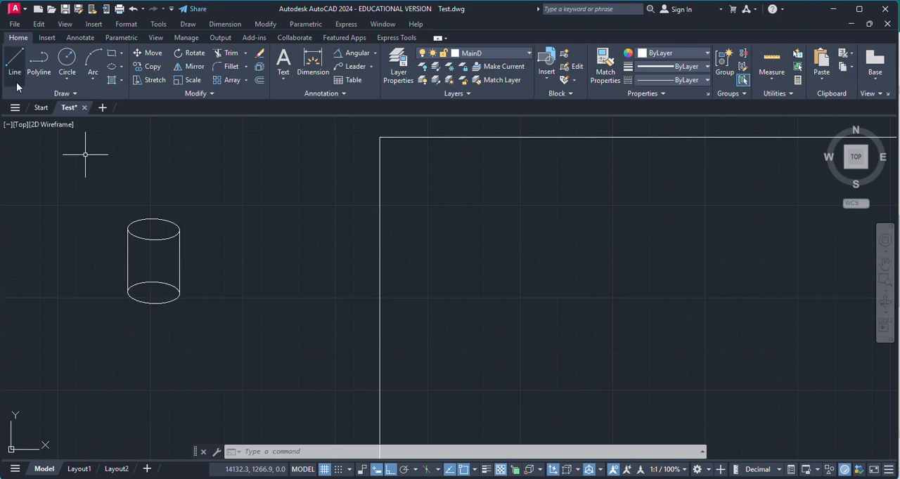
type("l")
key("Return")
scroll(399, 246, "down", 4)
left_click(417, 272)
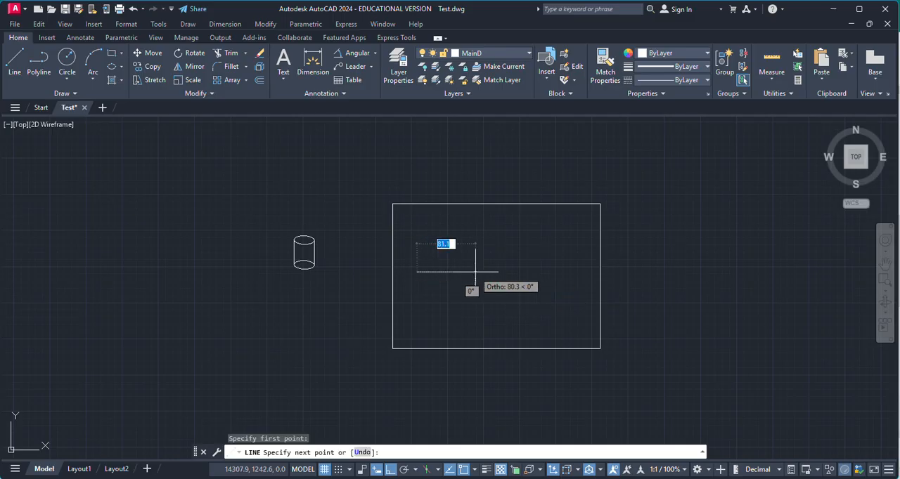
left_click(475, 272)
type("c")
scroll(468, 275, "up", 4)
key("Escape")
key("Return")
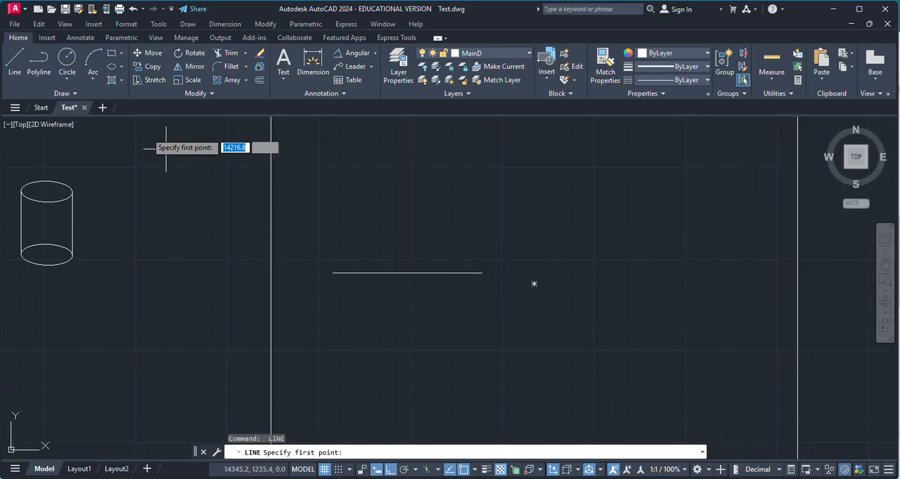
key("Escape")
Try a circle of radius 40 centered below the horizontal reference line and undo it
left_click(66, 61)
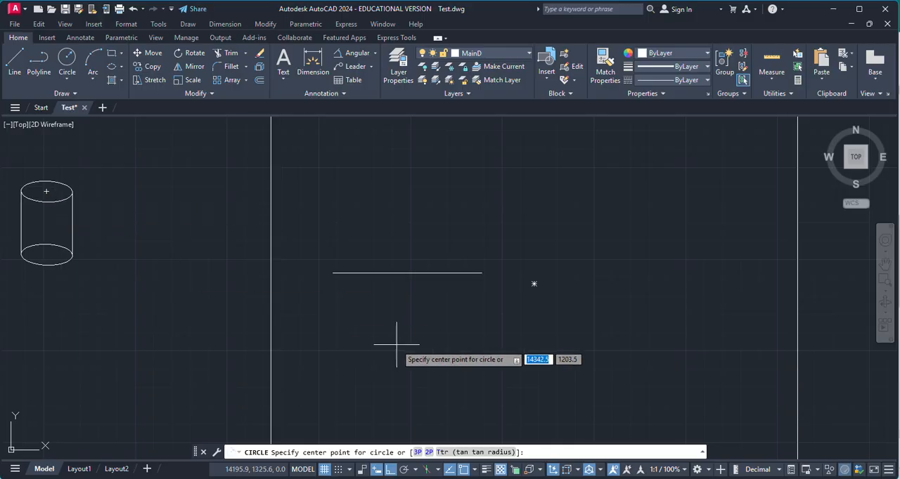
left_click(411, 344)
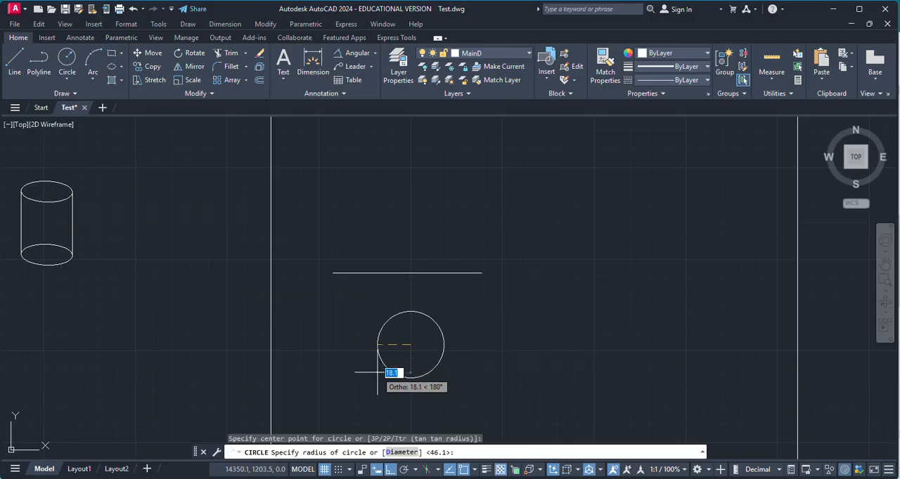
type("40")
key("Return")
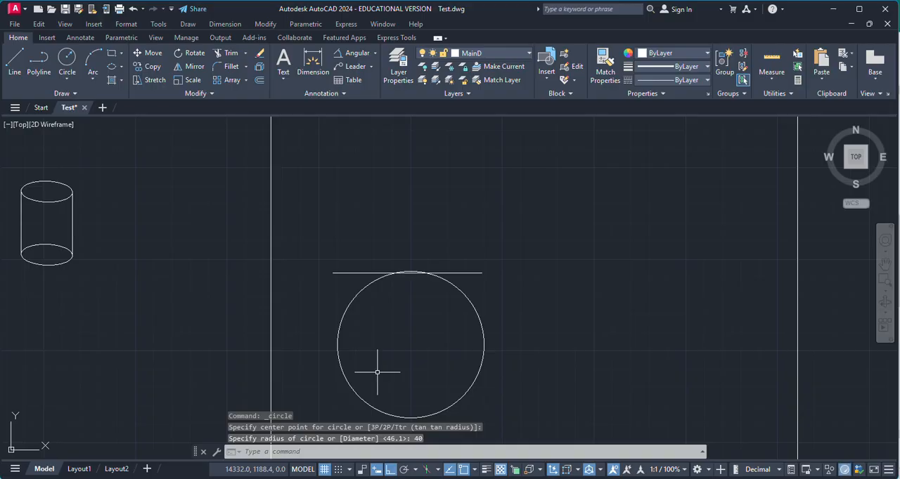
key("ctrl+z")
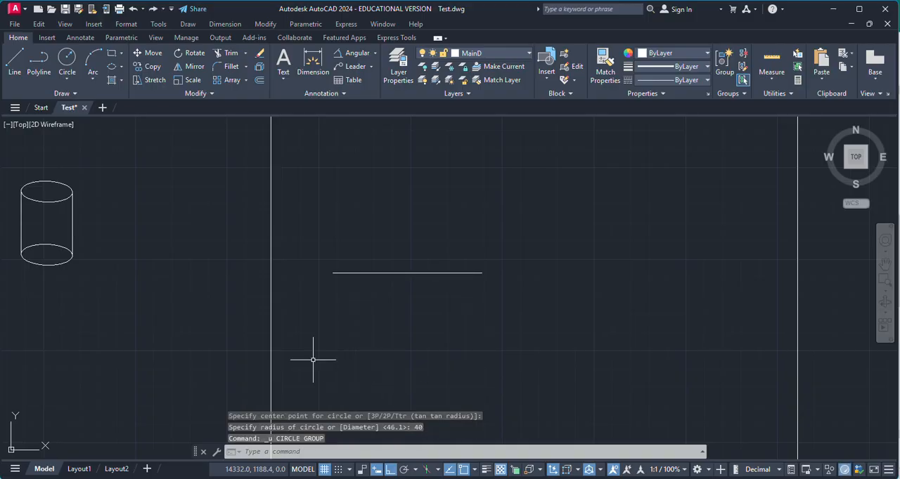
Draw a circle of radius 20 centered below the horizontal reference line
left_click(67, 60)
left_click(402, 354)
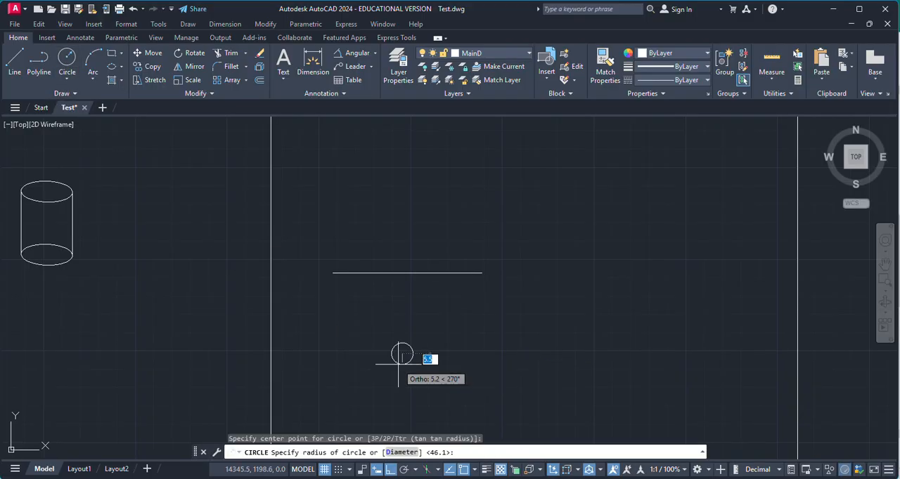
type("20")
key("Return")
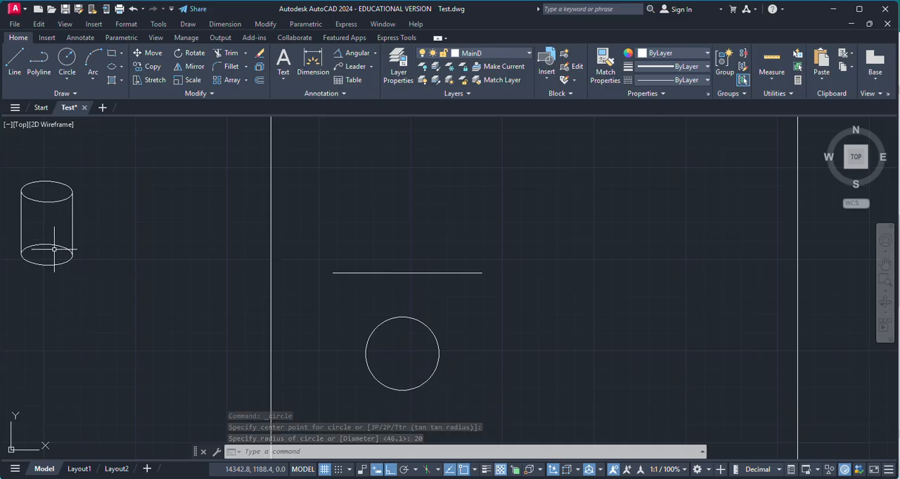
left_click(15, 63)
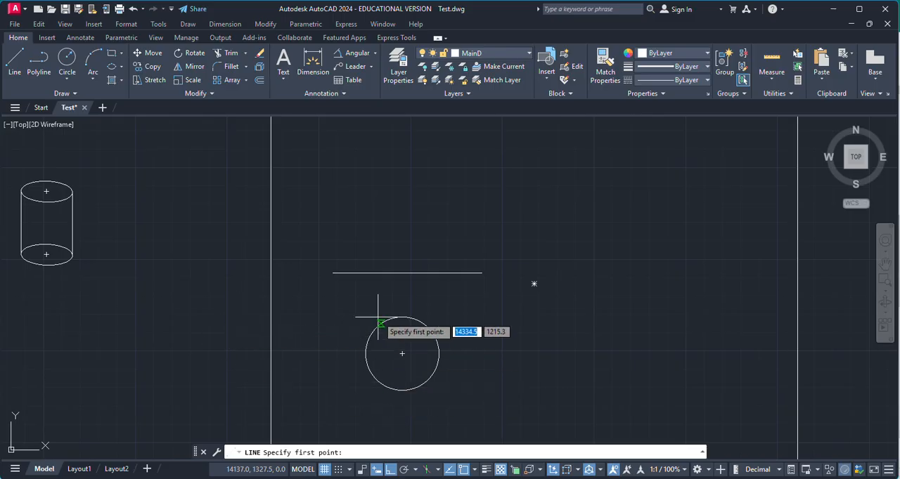
left_click(365, 353)
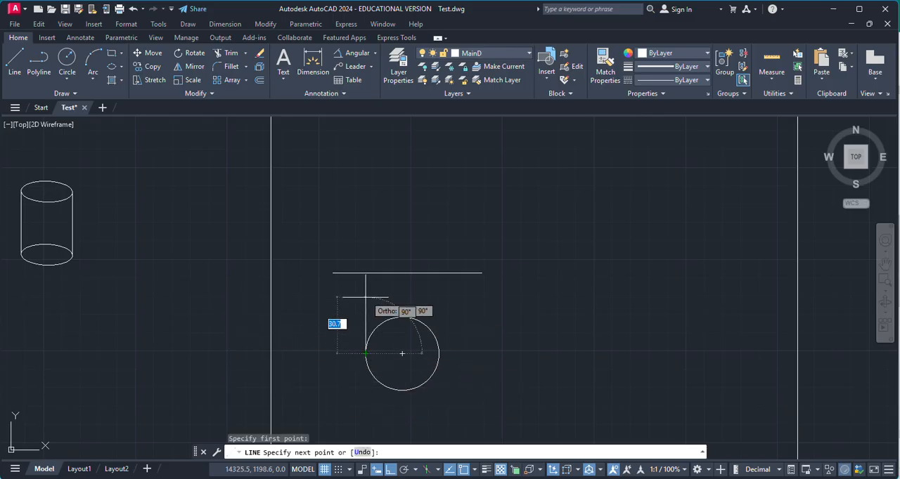
key("Return")
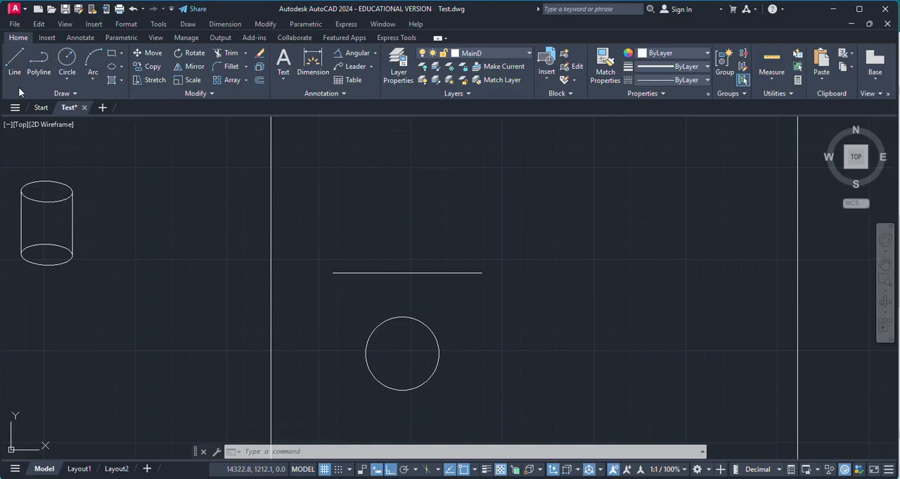
Draw a line from the circle's center up to the reference line, continue 60 units upward, and add a horizontal segment to the right
left_click(14, 62)
left_click(403, 354)
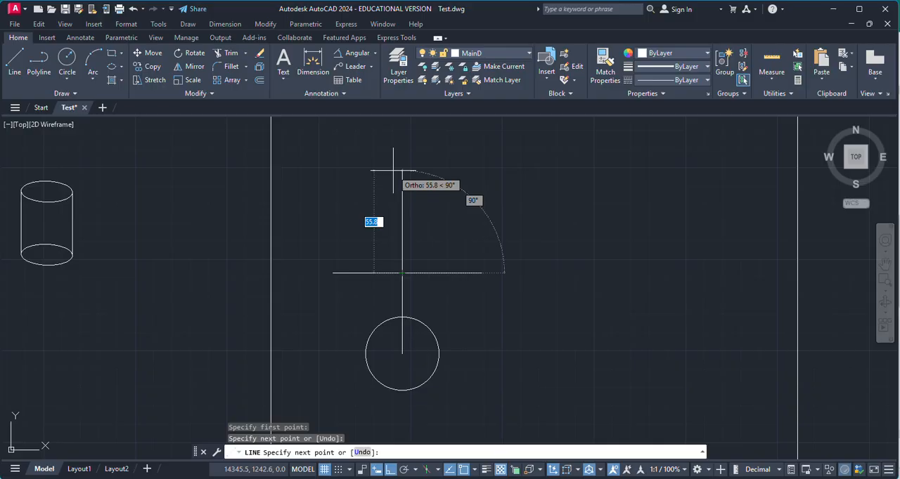
type("60")
key("Return")
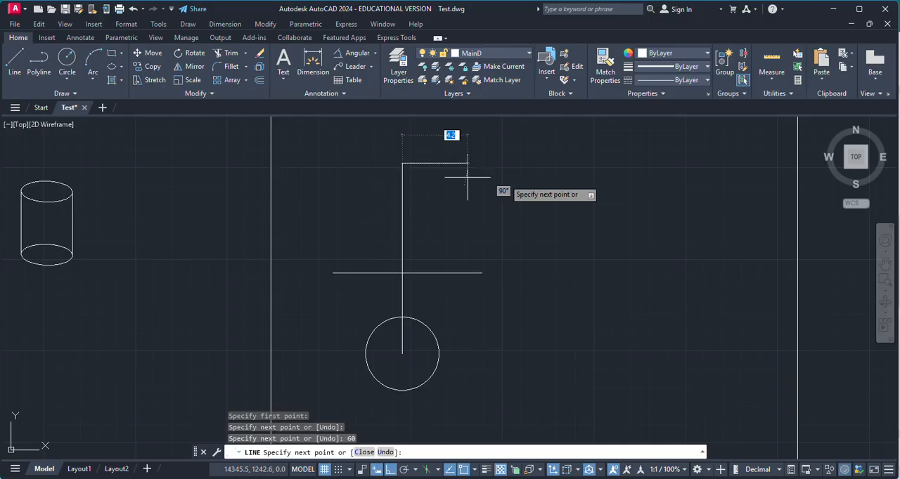
left_click(474, 163)
key("Return")
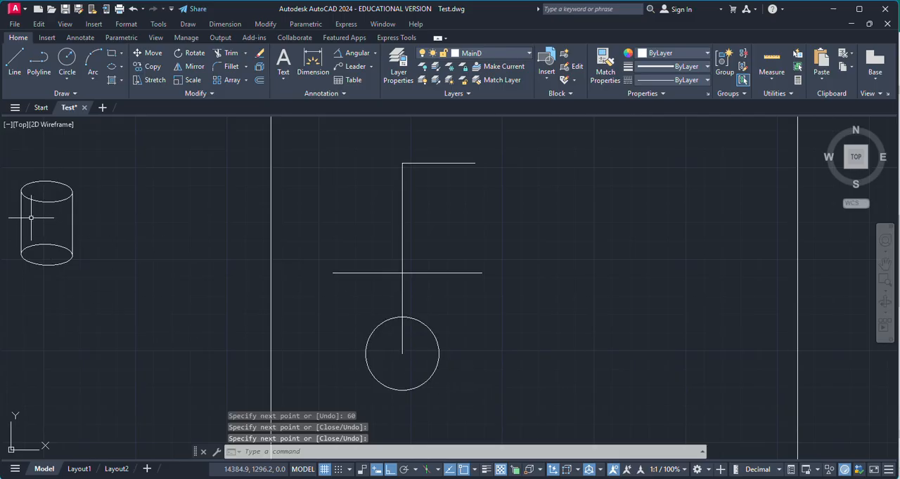
Project the circle's right quadrant vertically through the reference line up to the upper horizontal segment
left_click(14, 60)
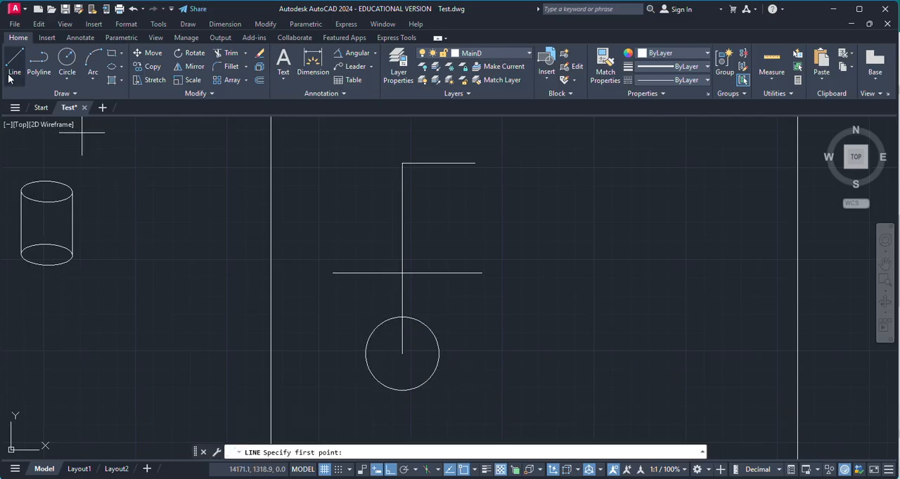
left_click(438, 353)
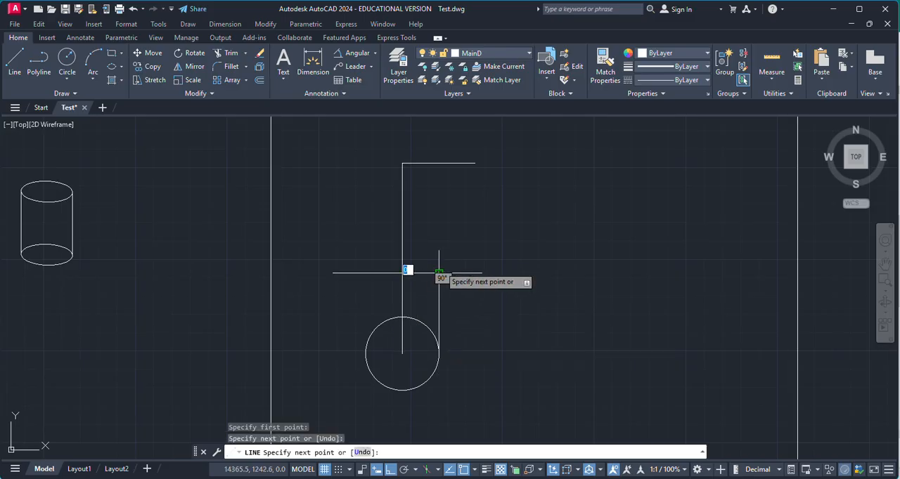
left_click(439, 164)
key("Escape")
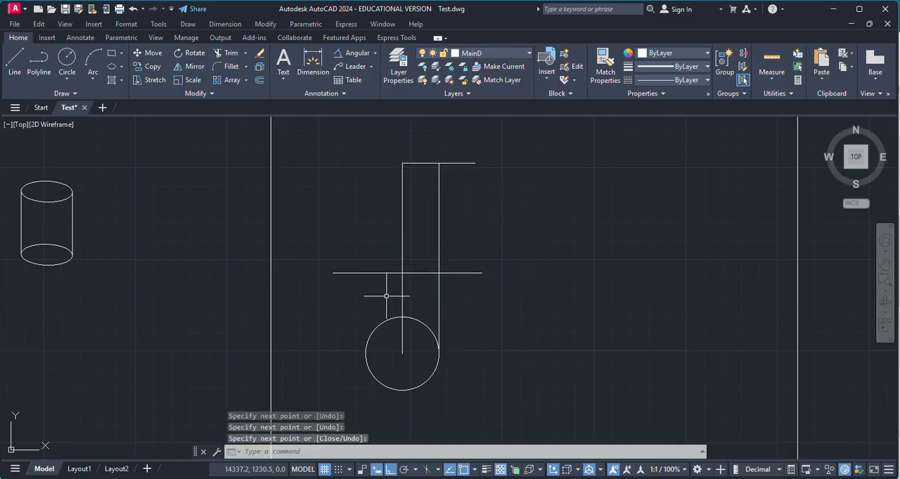
Project the circle's left quadrant vertically through the reference line to just above the level of the upper horizontal segment
key("Return")
left_click(365, 352)
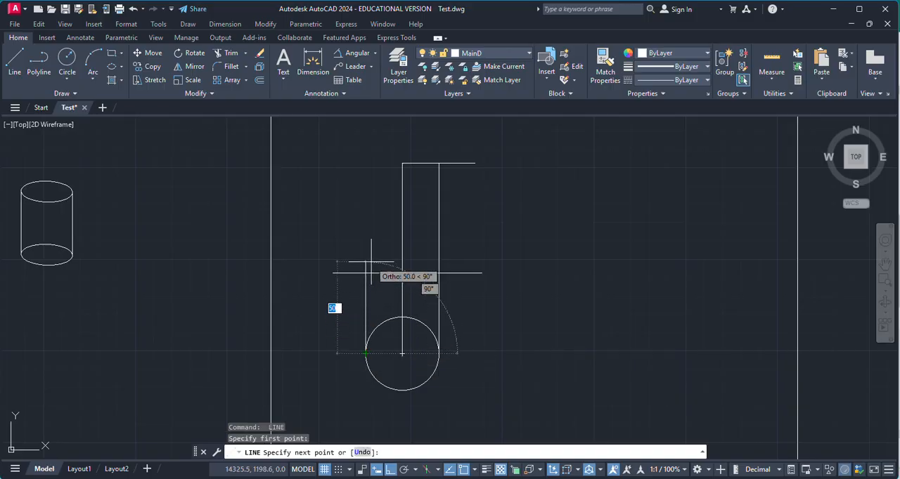
left_click(364, 156)
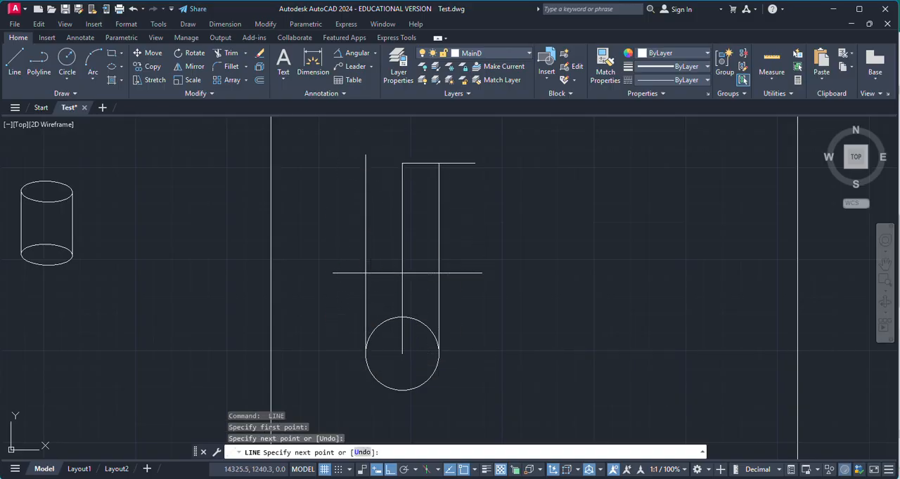
left_click(366, 154)
key("Return")
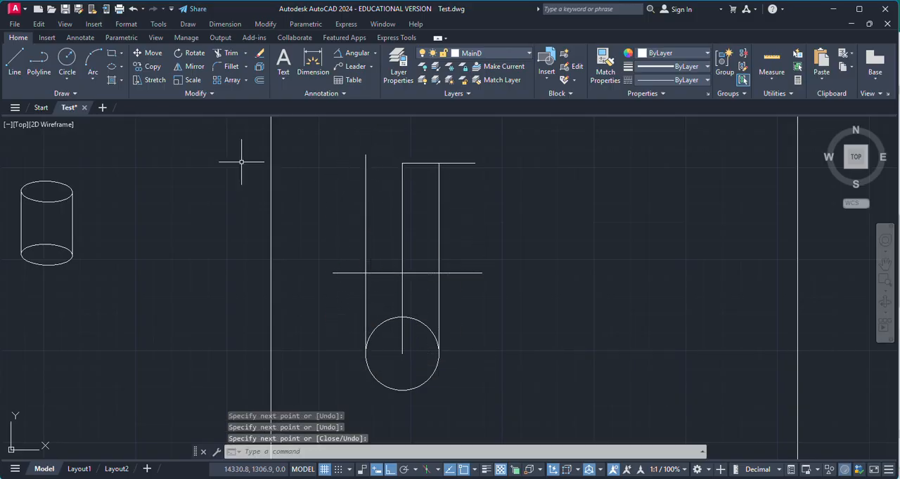
Extend the upper horizontal segment to meet the left vertical projection line
left_click(247, 53)
left_click(232, 88)
left_click(411, 164)
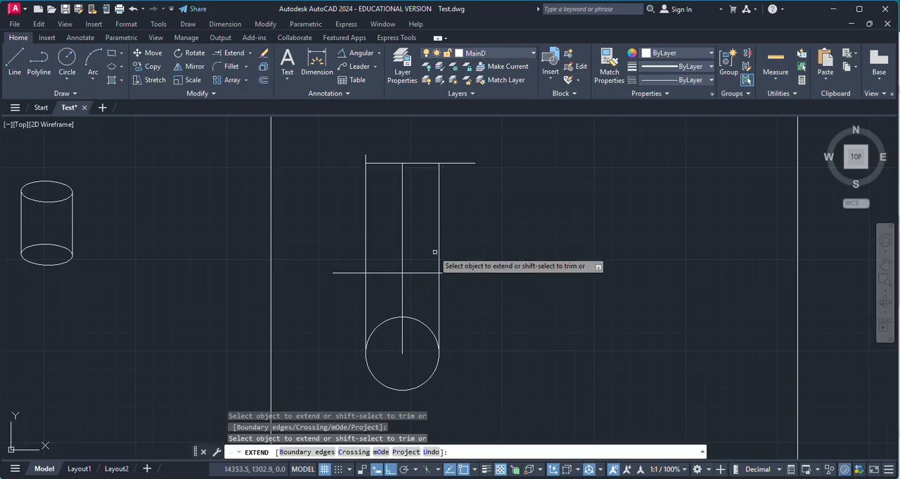
key("Escape")
Trim the overhanging ends of the left vertical line and the top horizontal line at the upper view's corners
left_click(251, 55)
left_click(246, 69)
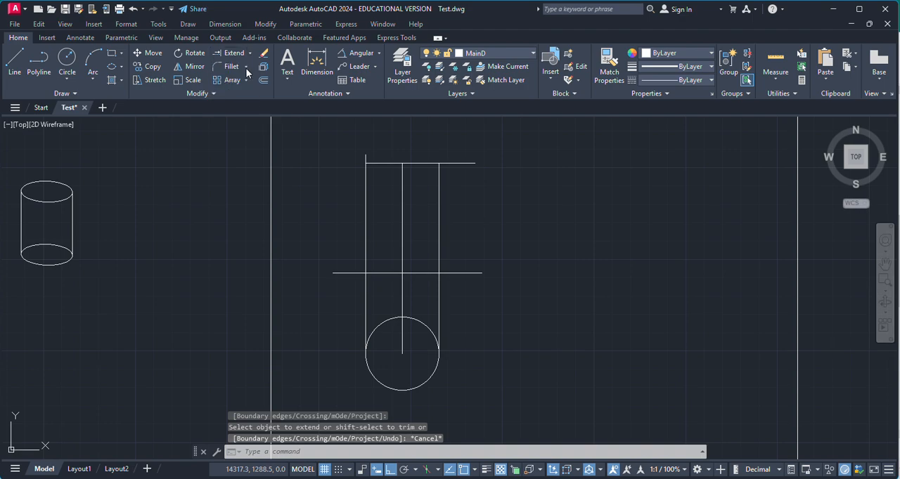
scroll(383, 150, "up", 5)
left_click(303, 171)
left_click(369, 160)
left_click(371, 159)
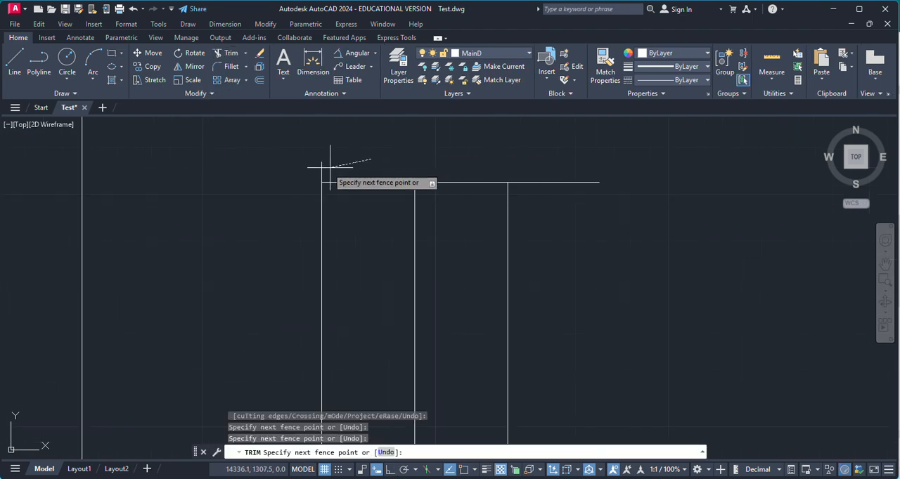
left_click(308, 172)
left_click(562, 145)
key("Return")
scroll(557, 200, "down", 4)
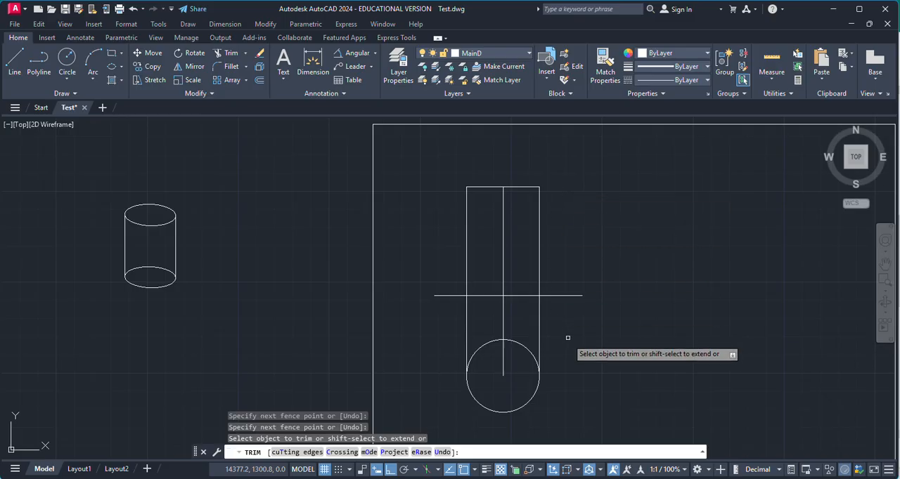
Trim away the three vertical projection lines below the reference line, including the piece inside the circle
scroll(574, 341, "up", 2)
key("Escape")
key("Return")
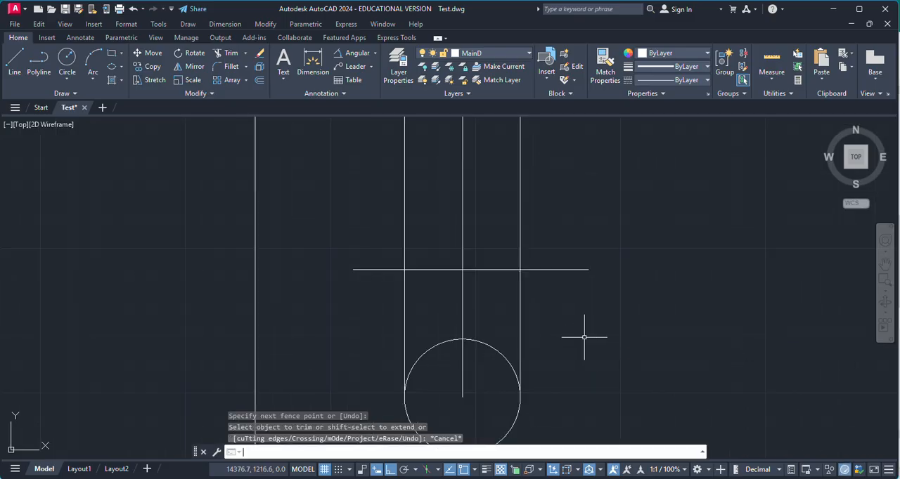
key("Return")
key("Return")
key("Return")
left_click(584, 320)
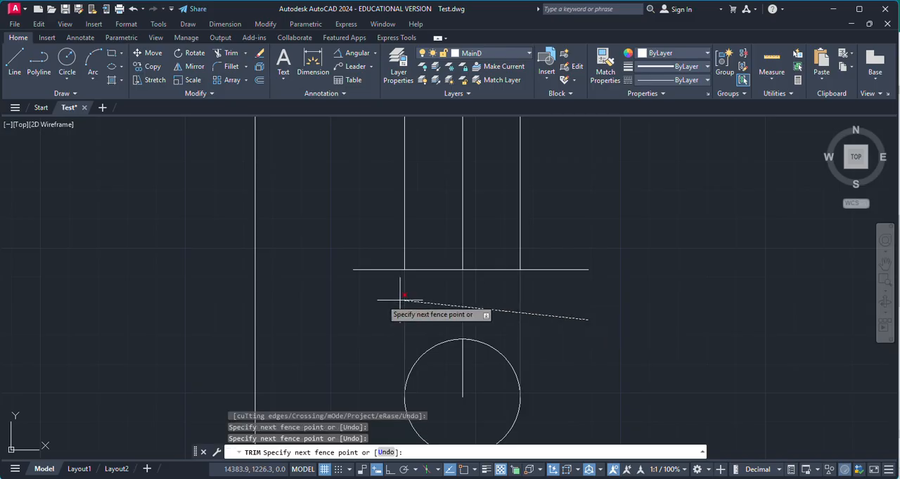
left_click(383, 309)
key("Return")
left_click(482, 362)
left_click(454, 364)
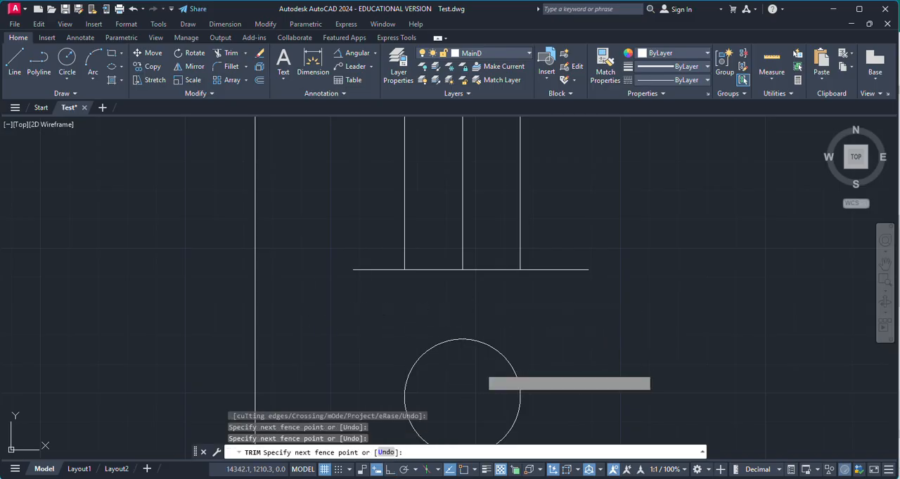
key("Escape")
scroll(559, 322, "down", 4)
key("Escape")
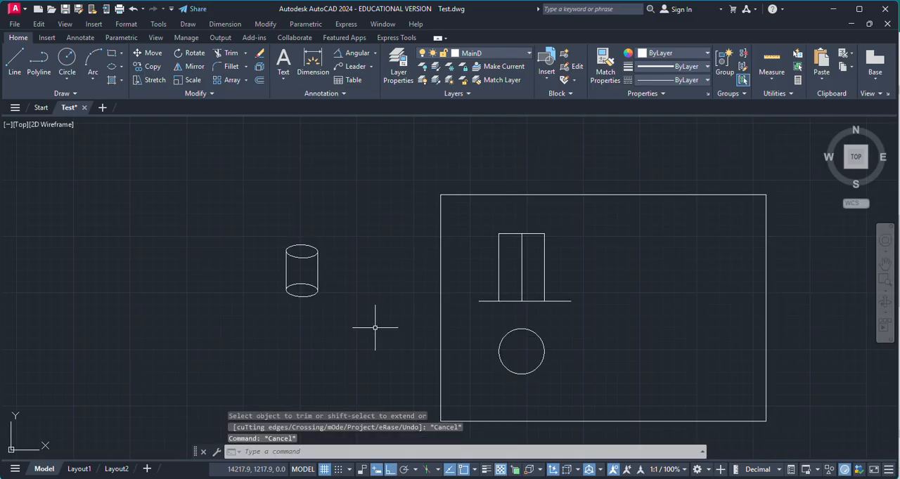
scroll(314, 286, "up", 2)
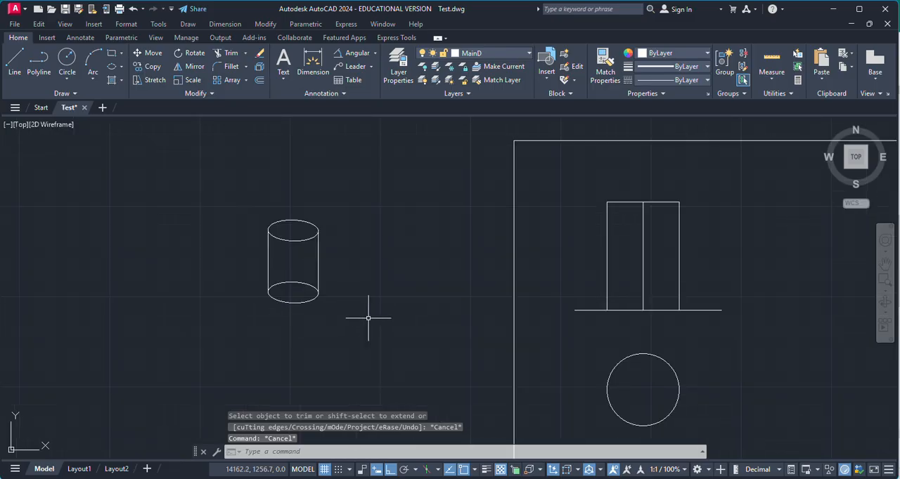
scroll(357, 305, "down", 2)
scroll(621, 317, "up", 2)
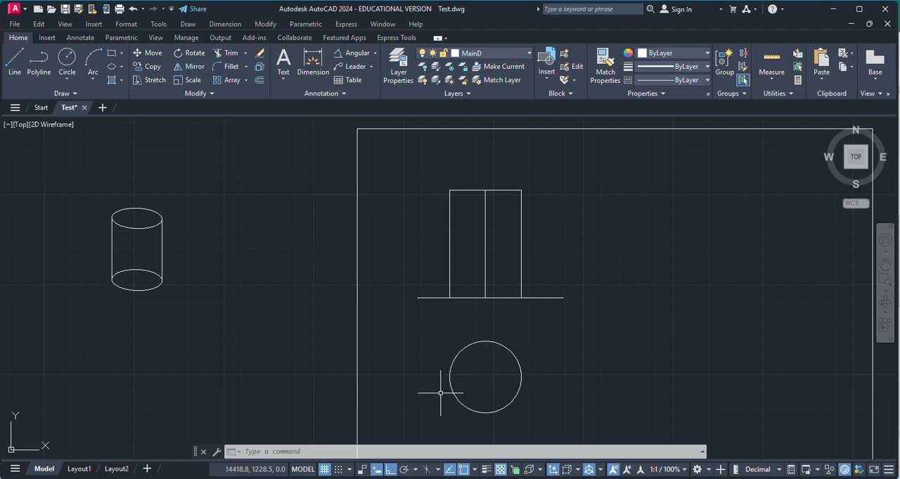
scroll(395, 332, "down", 2)
scroll(540, 354, "up", 2)
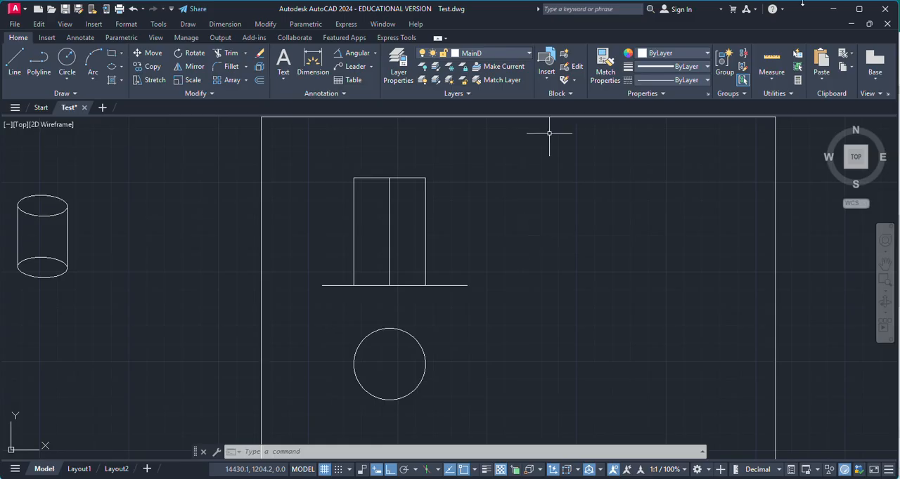
Erase both projection views with their reference line and the cylinder sketch, keeping only the frame
left_click(295, 162)
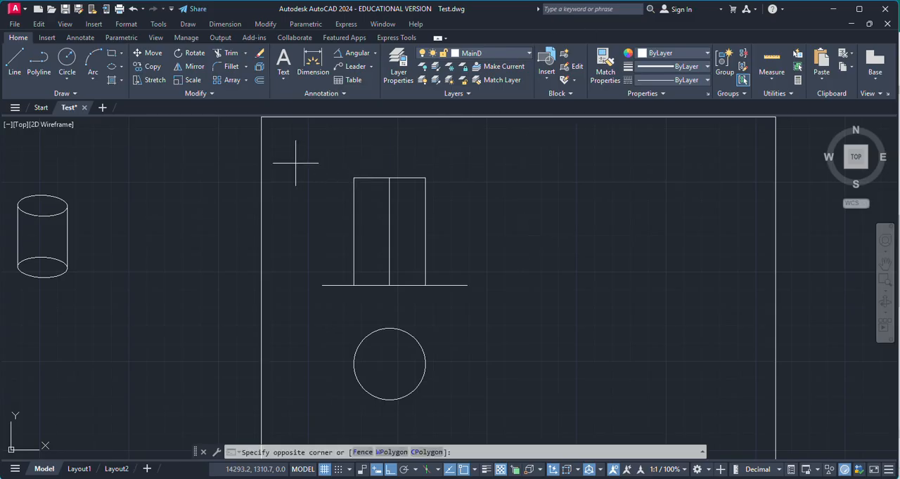
left_click(495, 413)
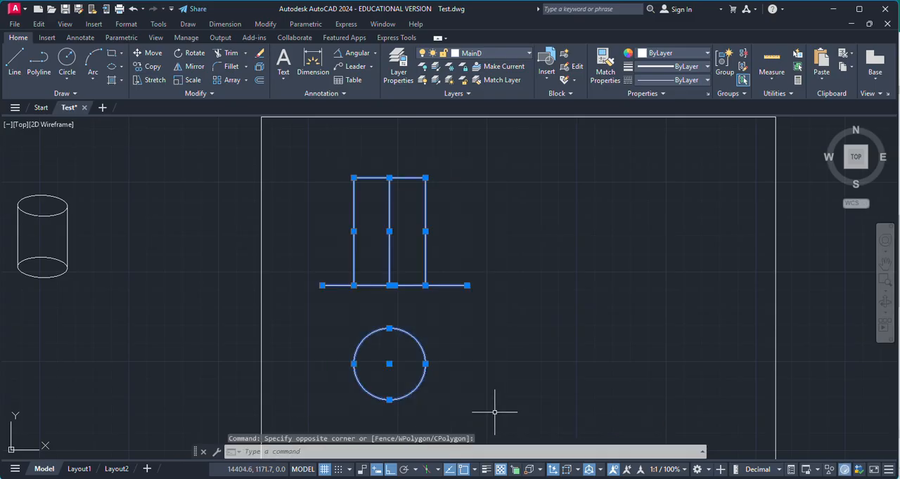
key("Delete")
scroll(143, 237, "down", 2)
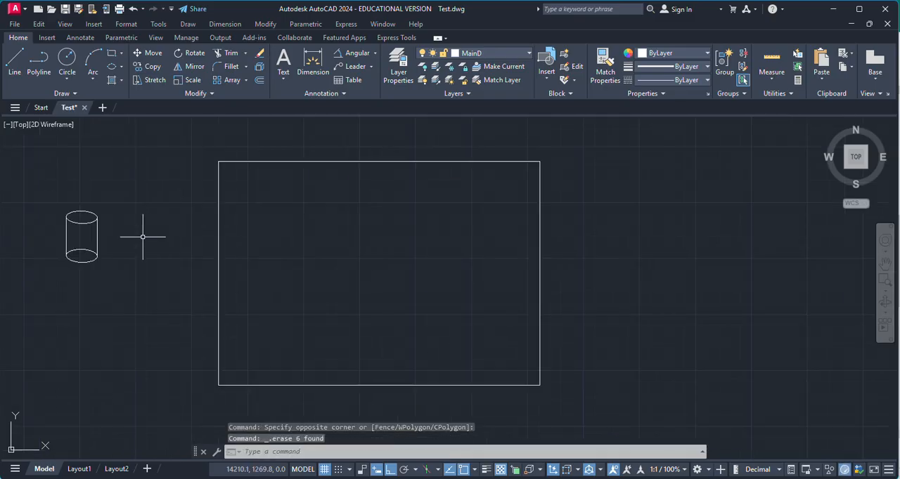
left_click(51, 199)
left_click(148, 281)
key("Delete")
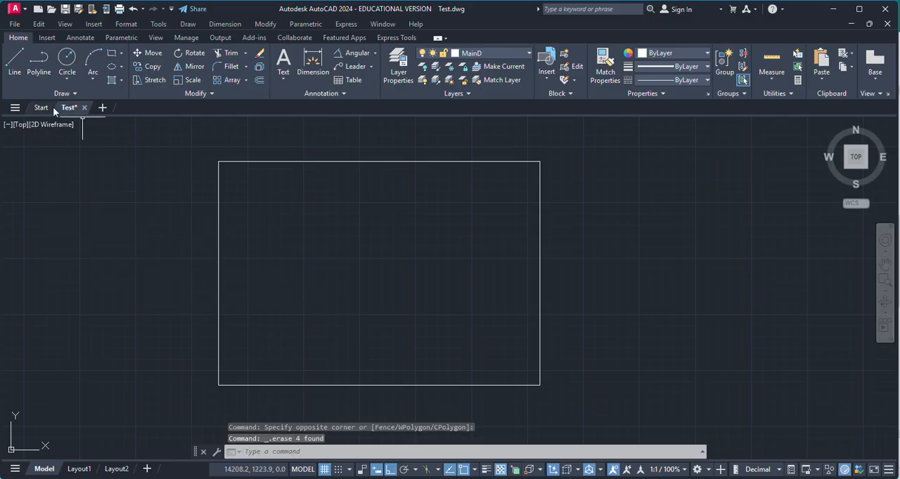
Draw a rectangle about 44 by 37 units outside the frame, to its left
left_click(111, 56)
left_click(98, 205)
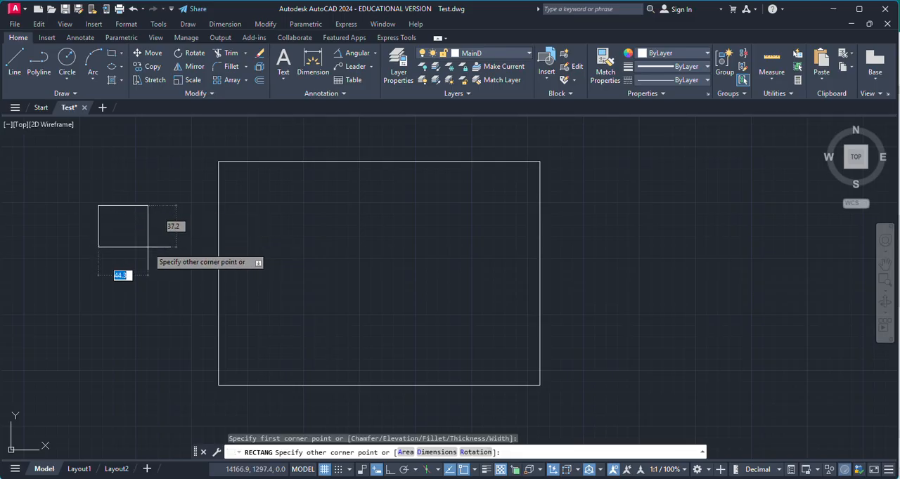
left_click(147, 247)
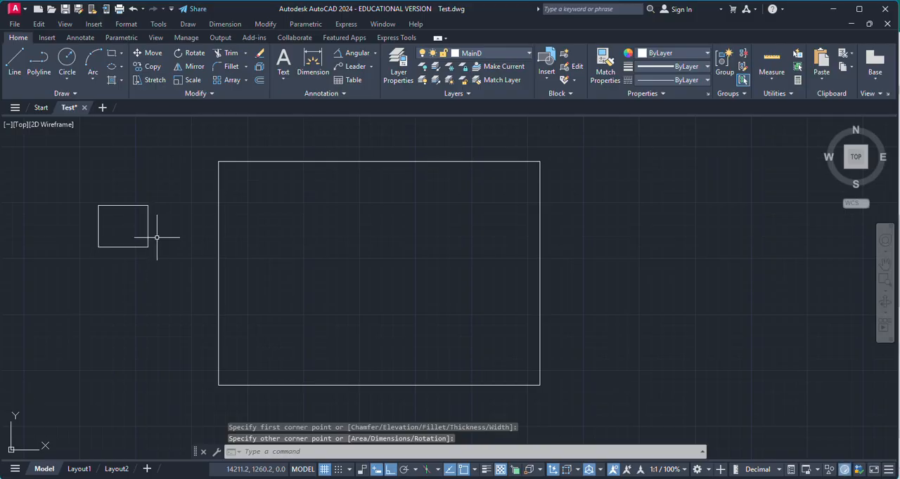
Copy the small rectangle diagonally down to the right with Ortho turned off so the two overlap
left_click(147, 247)
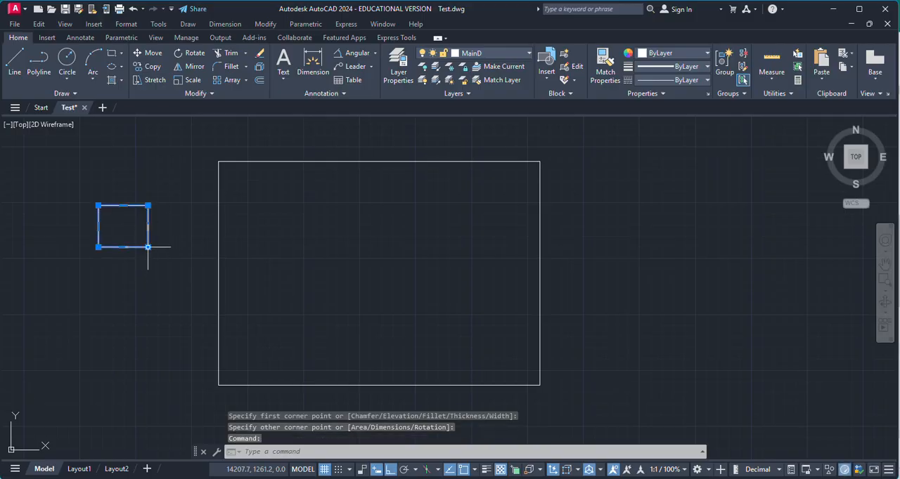
left_click(147, 66)
left_click(123, 227)
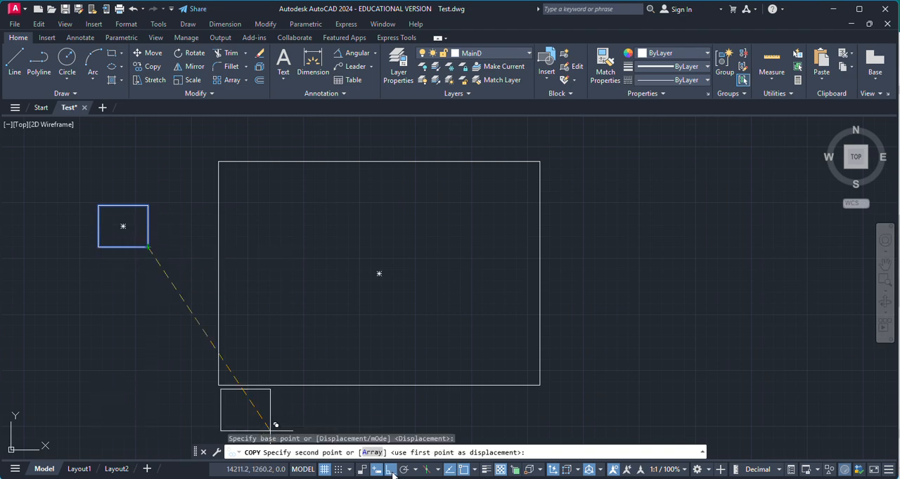
left_click(391, 471)
left_click(140, 243)
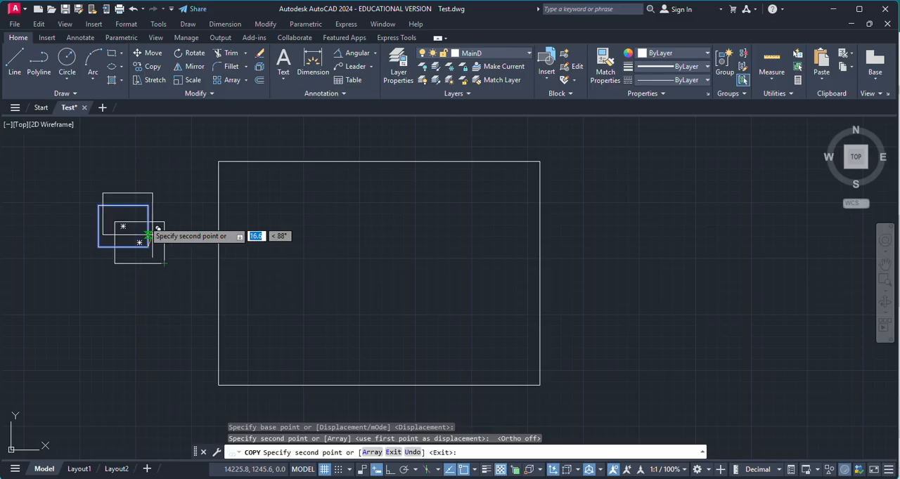
key("Escape")
Connect the upper left and upper right corners of the two overlapping rectangles with diagonal lines
left_click(14, 63)
scroll(106, 207, "up", 5)
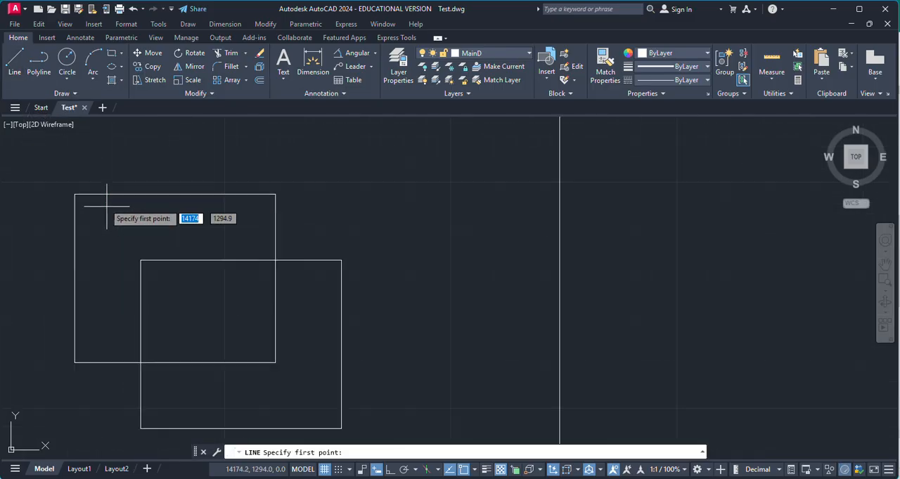
left_click(75, 195)
left_click(141, 260)
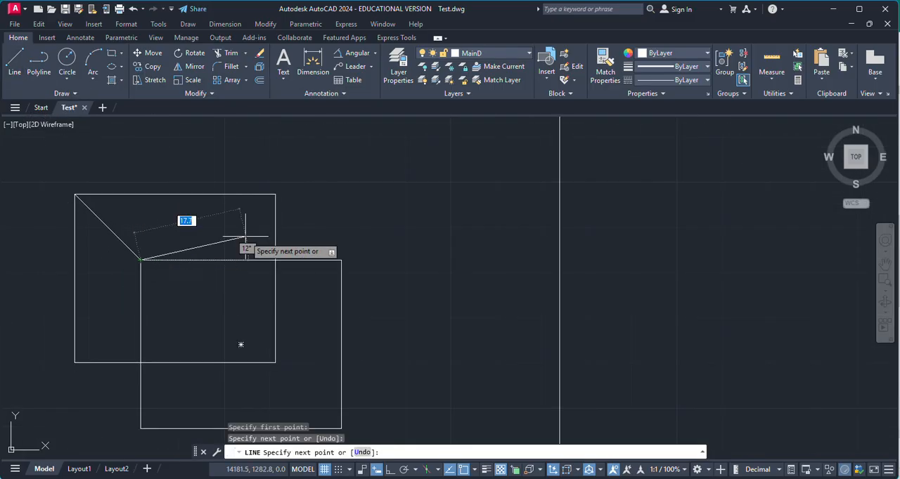
key("Return")
key("Return")
left_click(275, 195)
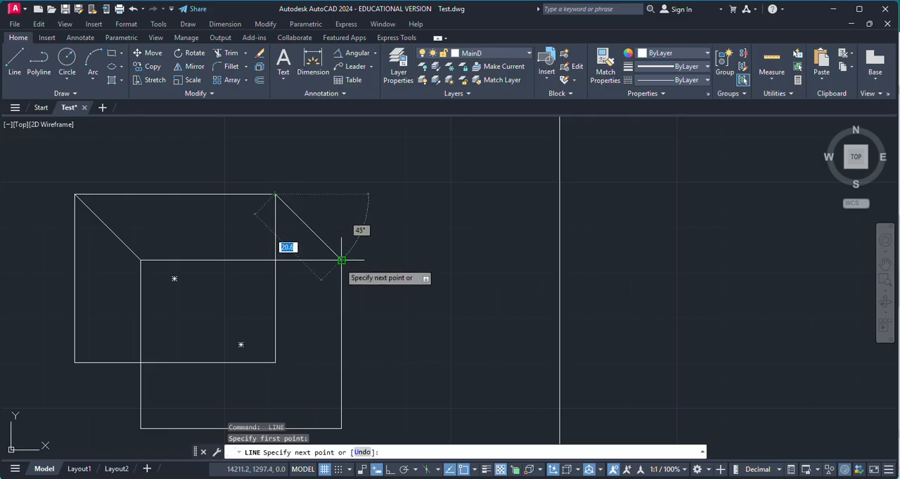
left_click(342, 261)
key("Return")
key("Return")
Connect the lower left and lower right corners of the two rectangles with diagonal lines to complete the box
left_click(74, 362)
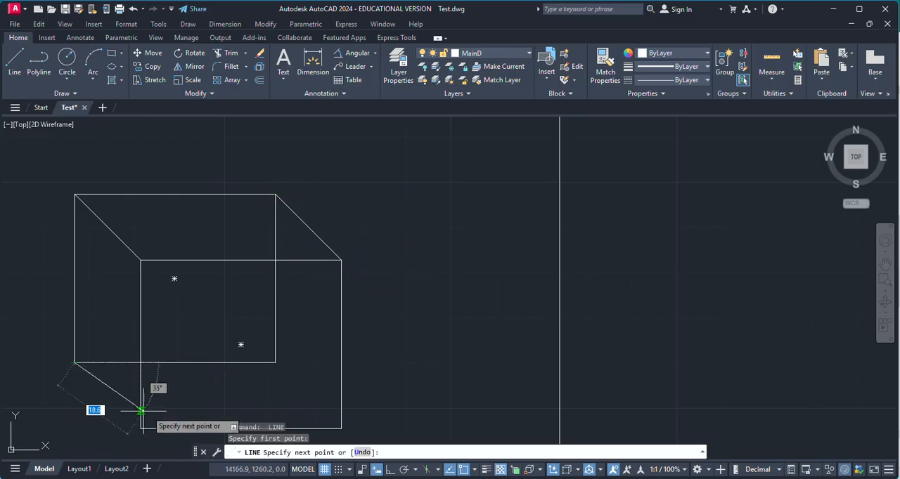
left_click(141, 428)
key("Return")
key("Return")
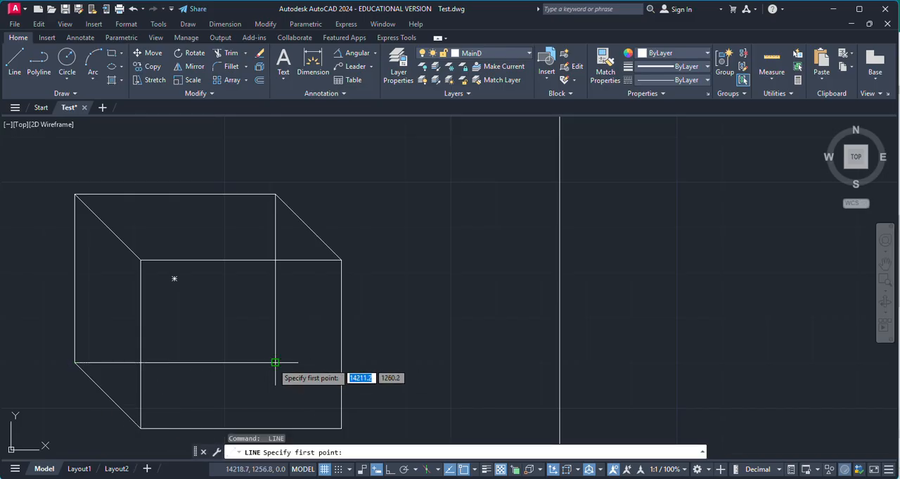
left_click(275, 363)
left_click(341, 428)
key("Escape")
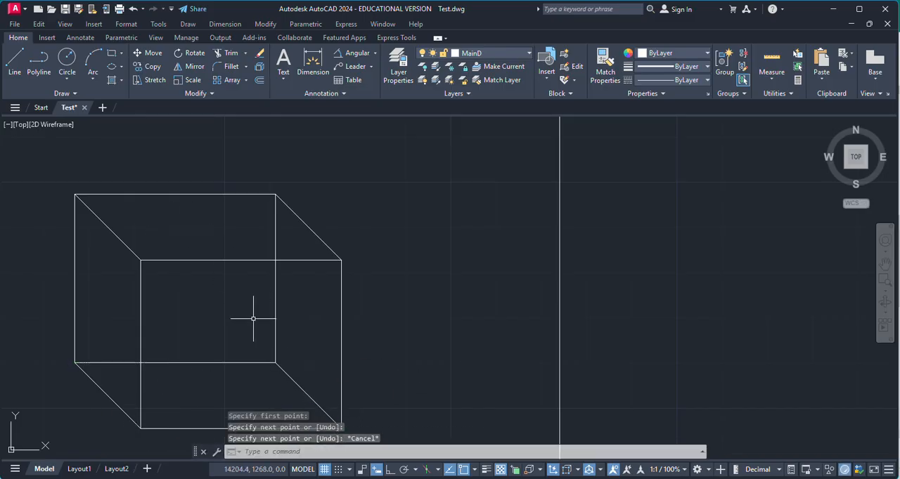
left_click(273, 309)
key("Escape")
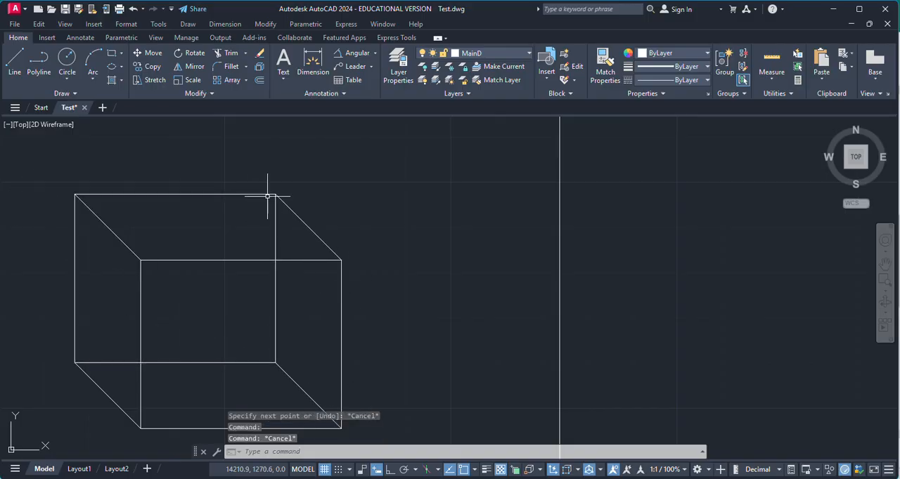
scroll(257, 234, "down", 2)
scroll(243, 252, "up", 2)
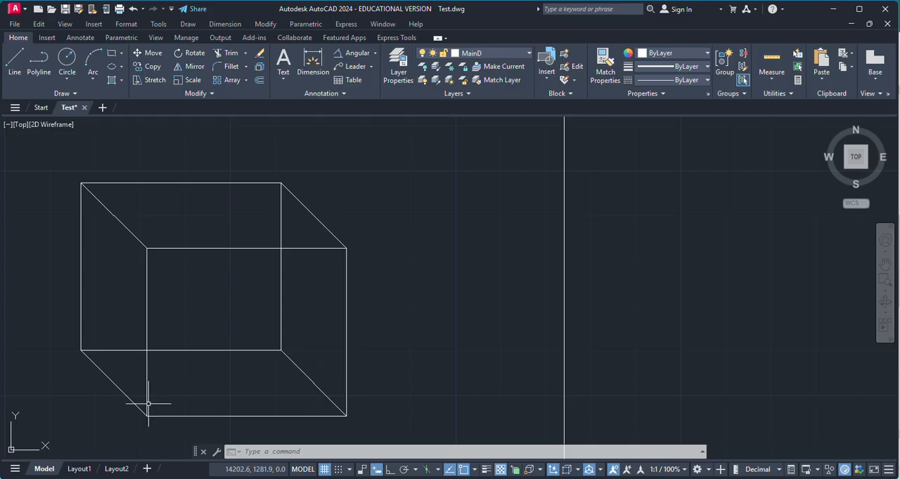
key("Escape")
key("Escape")
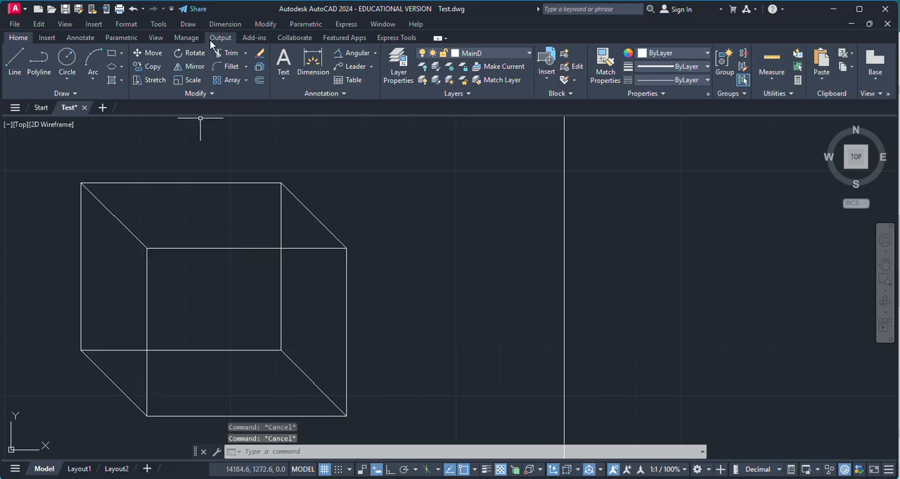
Hatch the box's front face with the ANGLE pattern
left_click(111, 81)
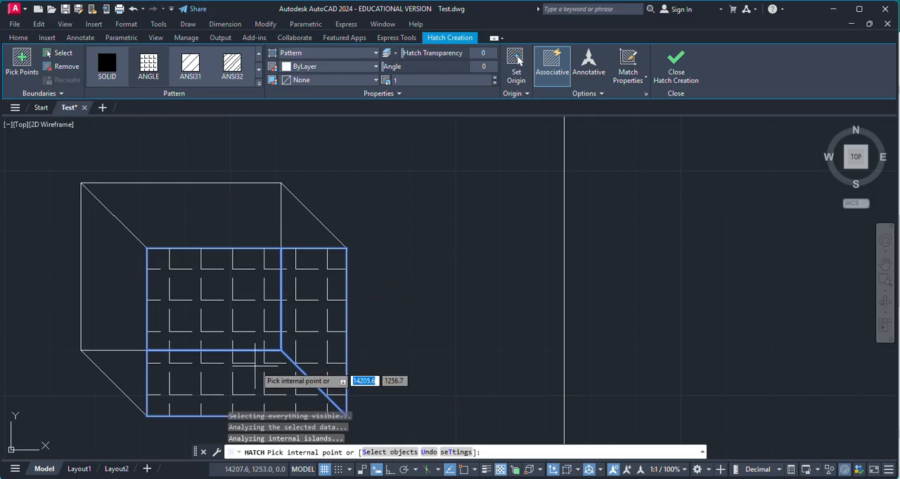
key("Escape")
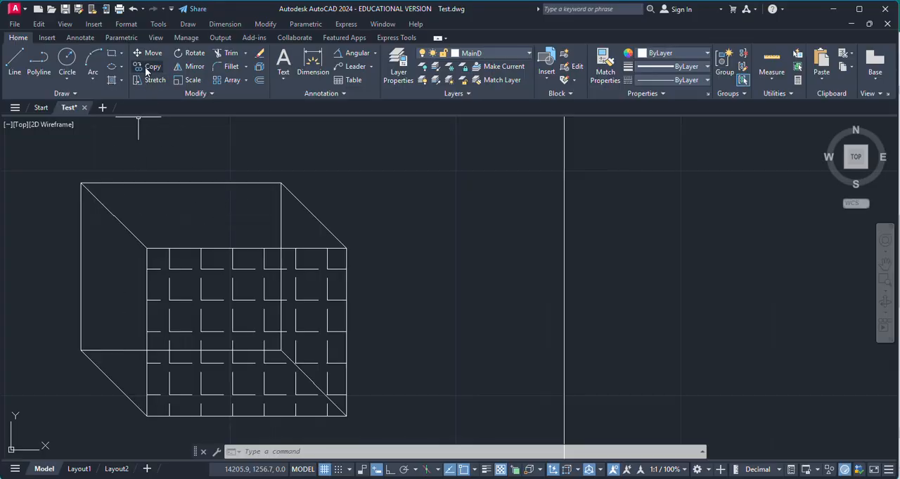
Fill the box's left side and top faces with a blue-to-yellow gradient
left_click(121, 84)
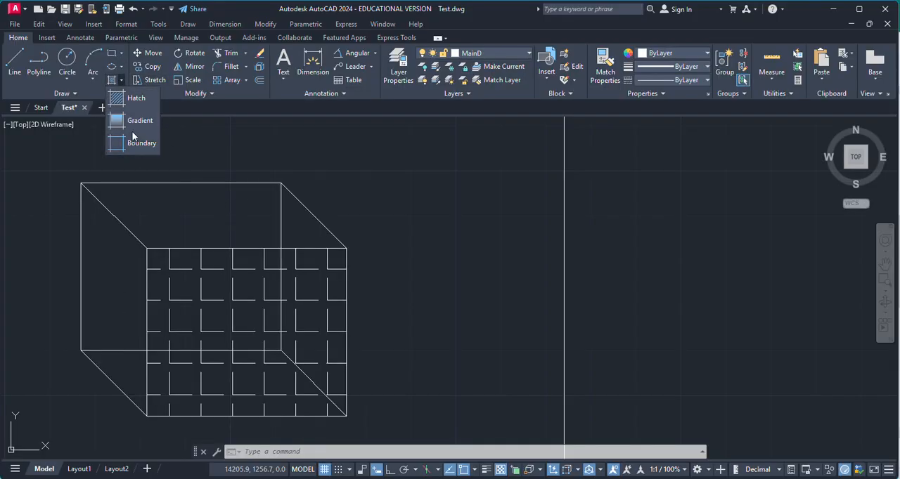
left_click(132, 137)
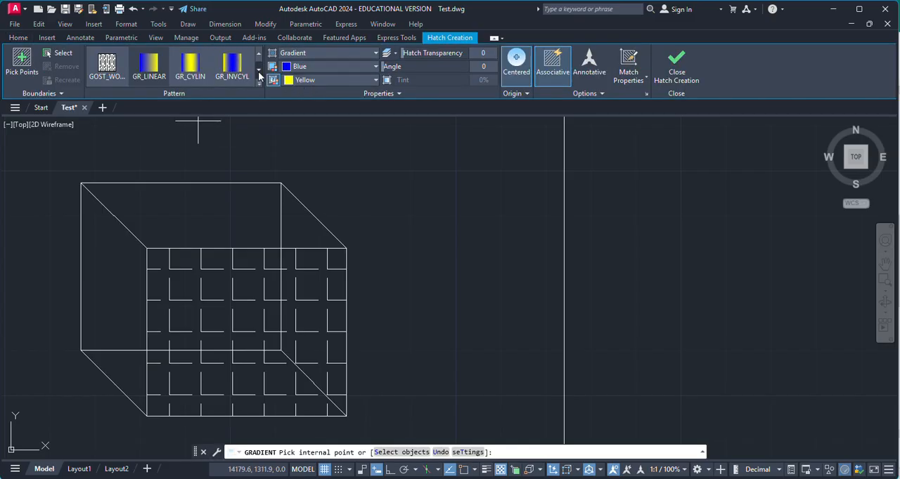
left_click(105, 355)
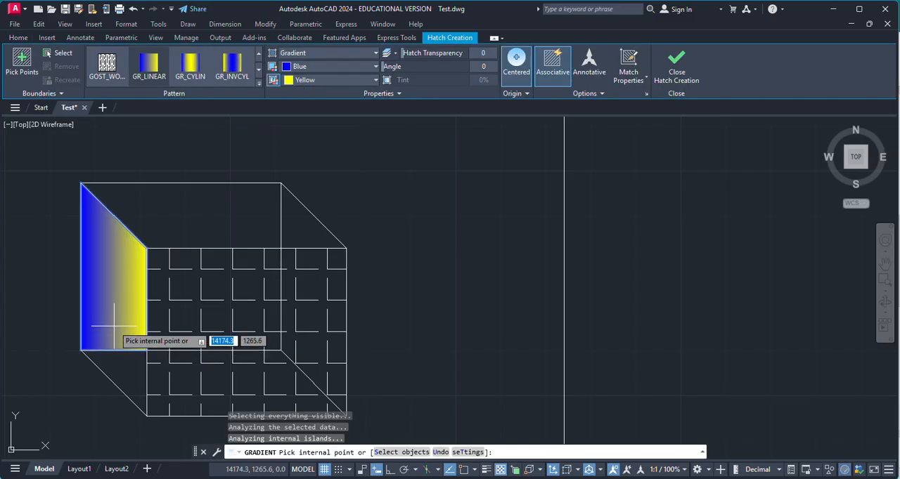
left_click(189, 229)
key("Escape")
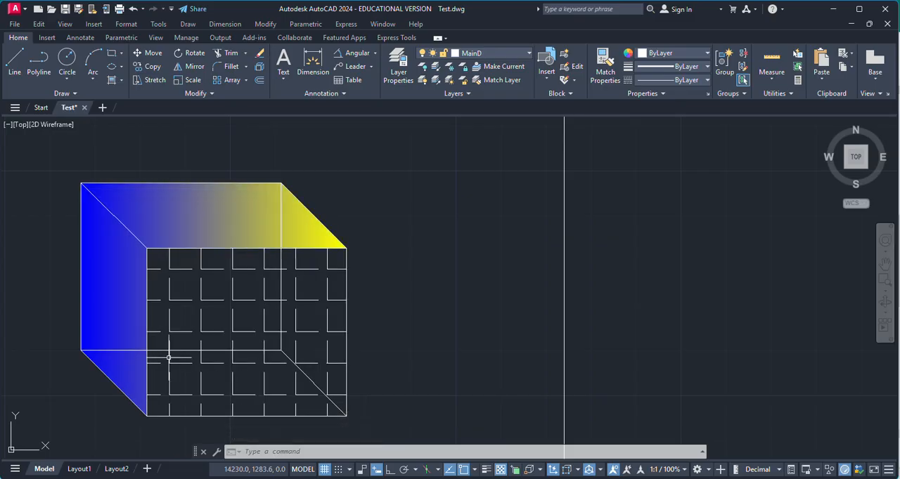
key("Escape")
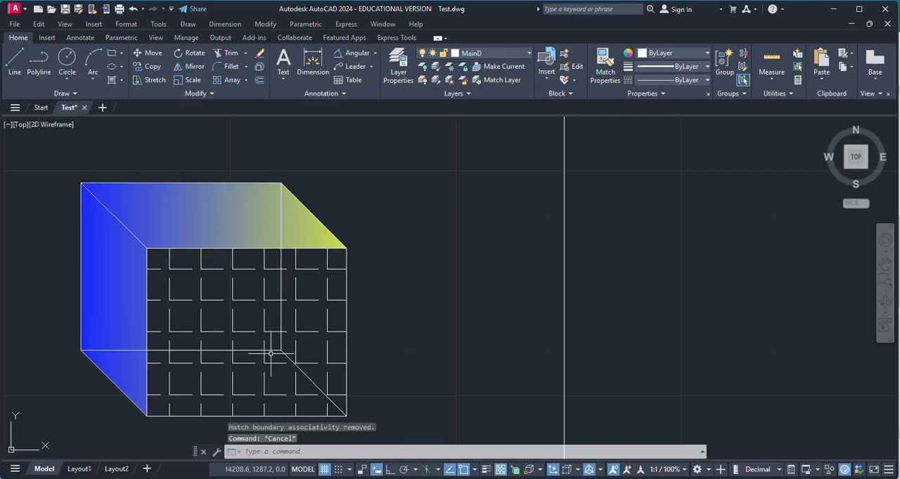
scroll(270, 239, "down", 1)
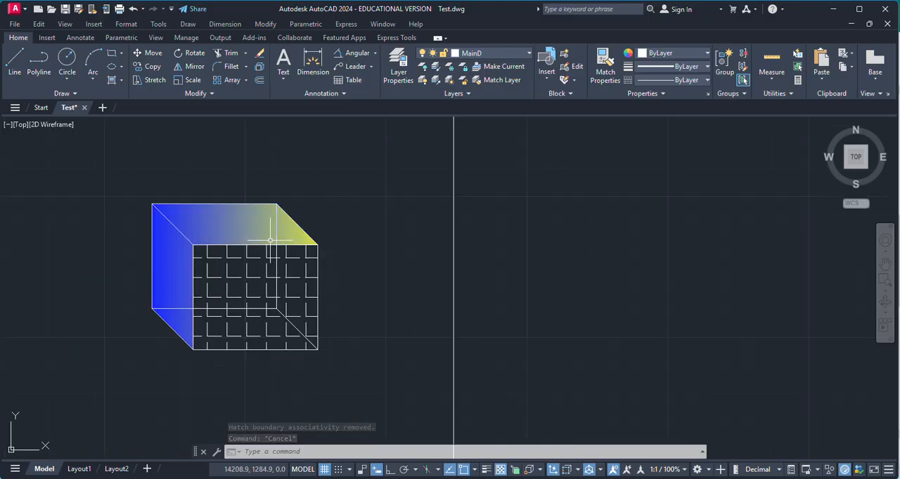
scroll(255, 280, "up", 1)
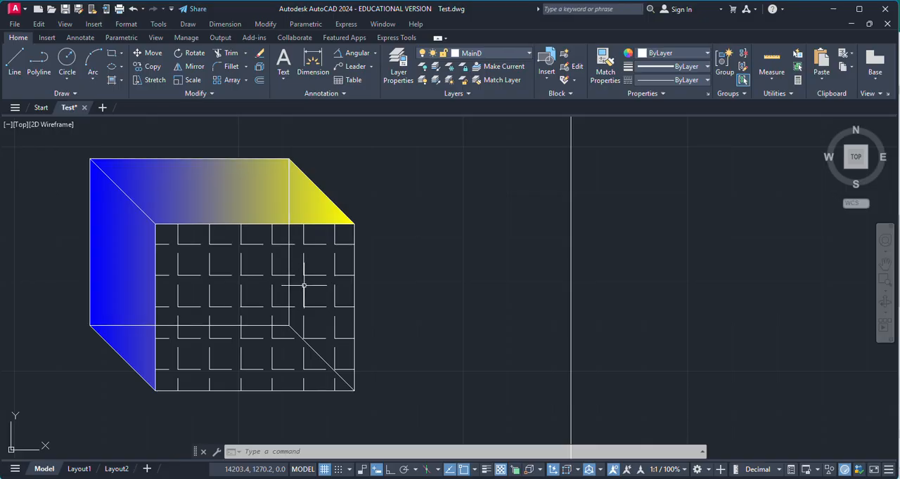
scroll(218, 263, "down", 2)
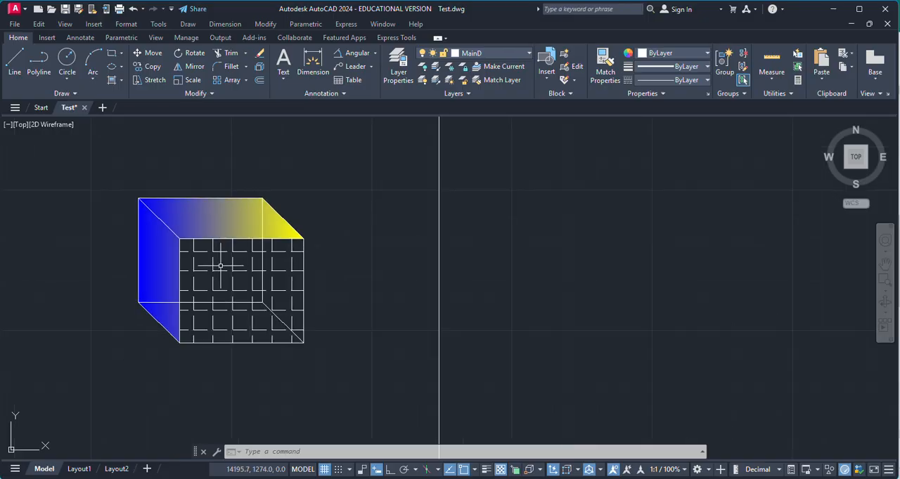
scroll(148, 254, "down", 2)
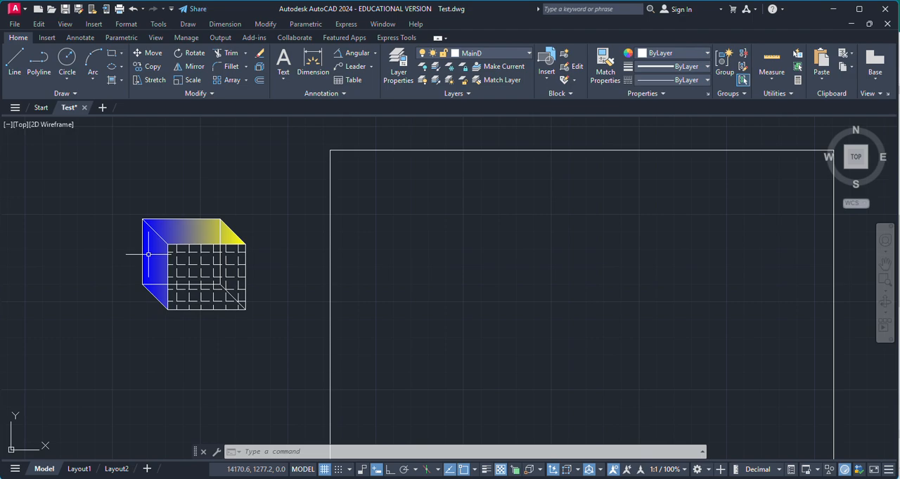
scroll(288, 241, "down", 2)
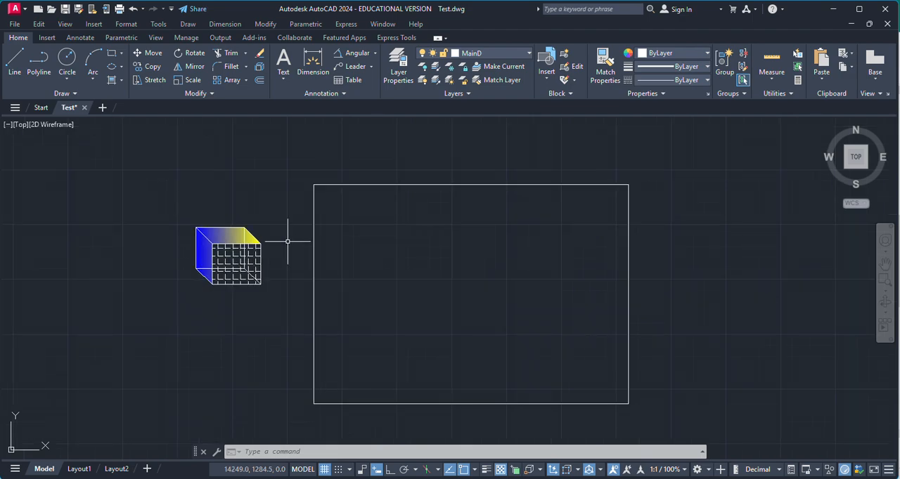
scroll(472, 330, "up", 2)
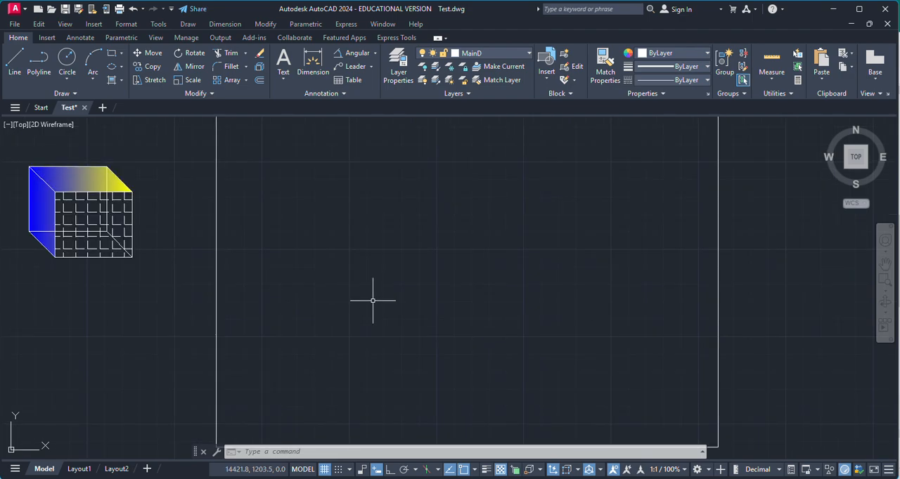
scroll(372, 301, "down", 2)
left_click(21, 70)
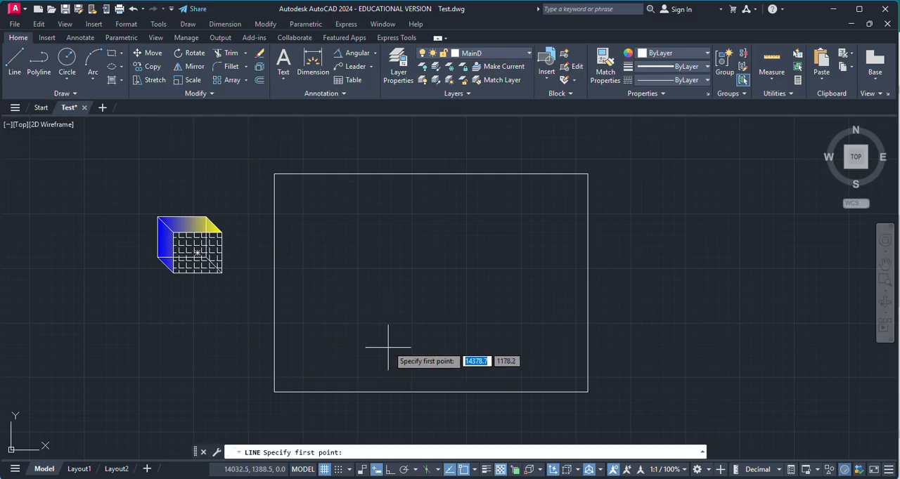
scroll(373, 354, "up", 2)
left_click(286, 347)
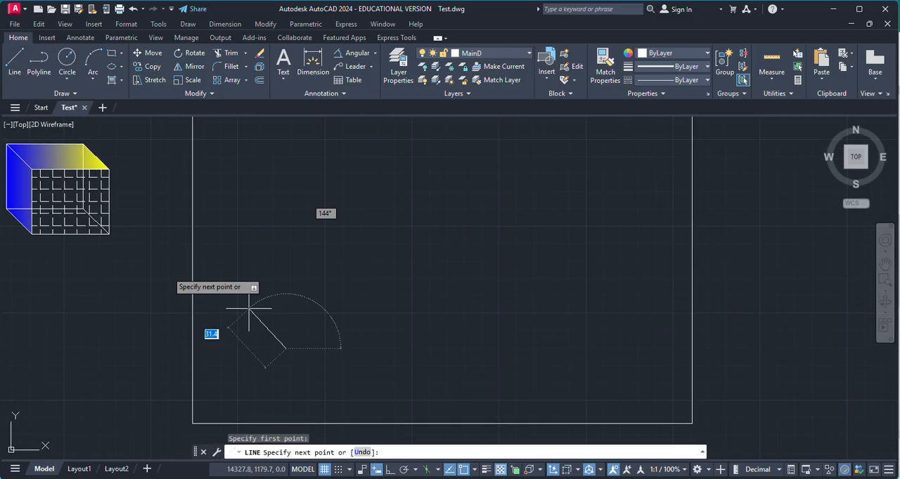
key("Escape")
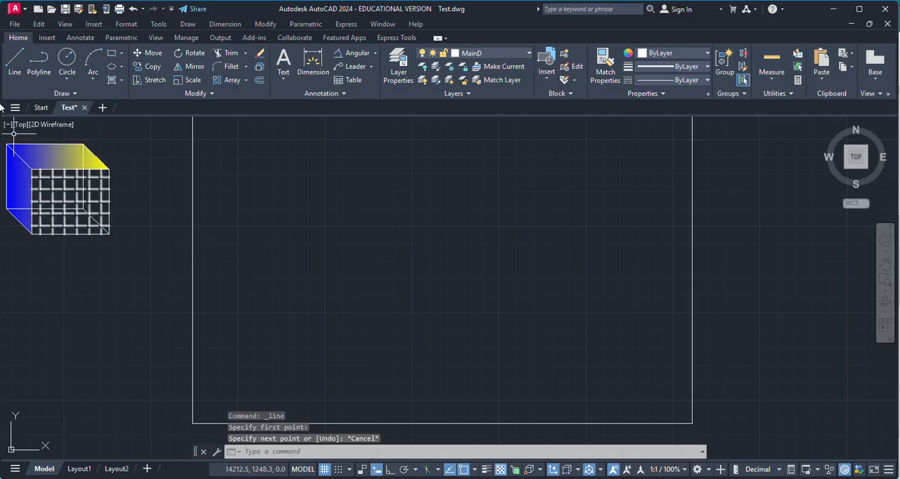
Draw a horizontal baseline inside the frame near its lower edge with Ortho turned on
left_click(14, 62)
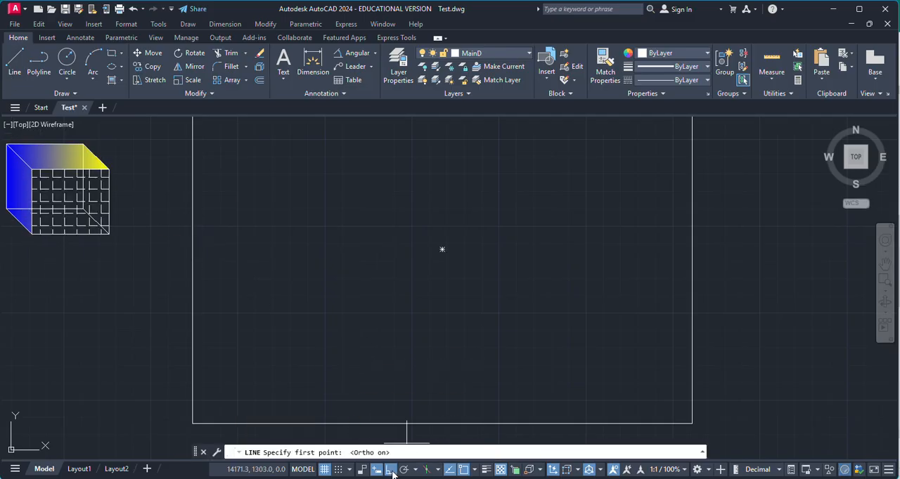
left_click(291, 354)
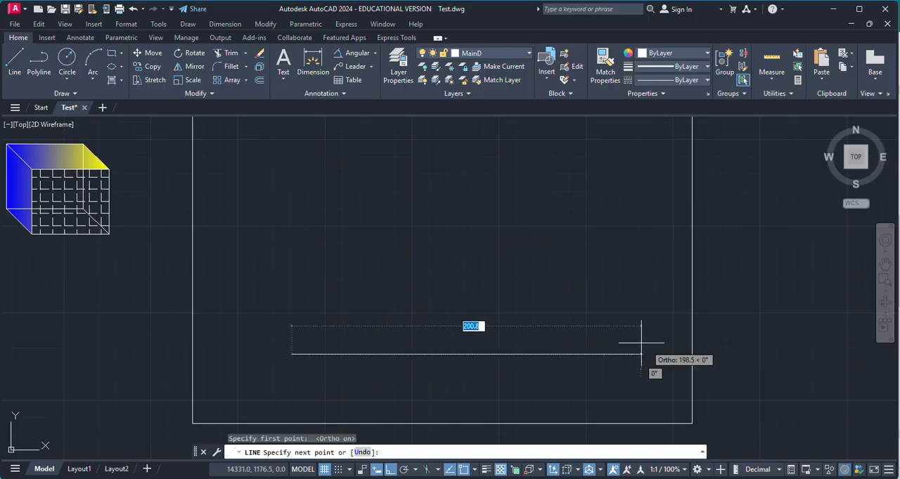
left_click(587, 347)
key("Return")
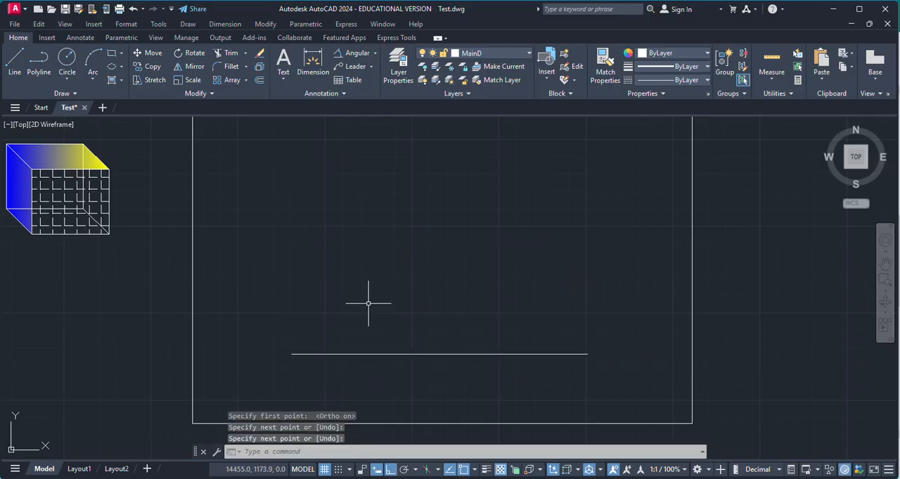
Draw a line from the baseline's midpoint up to the right, 129.6 long at 30 degrees, with Ortho turned off
left_click(14, 62)
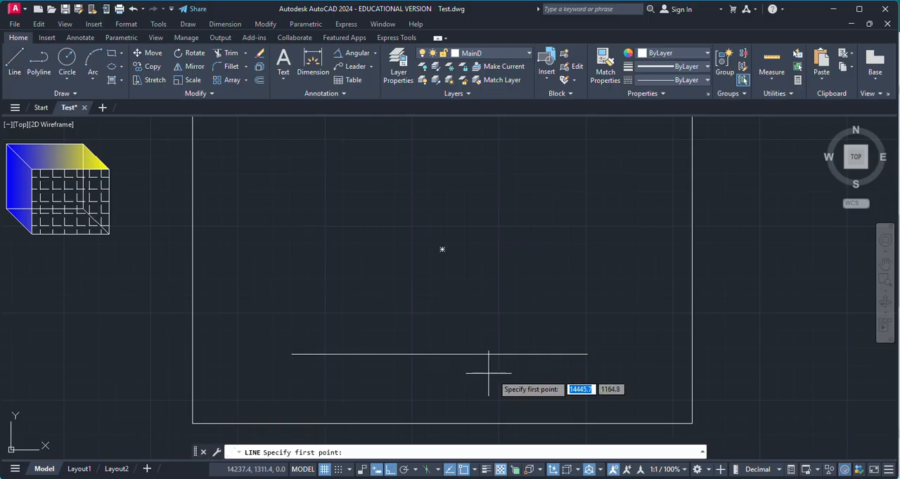
left_click(439, 353)
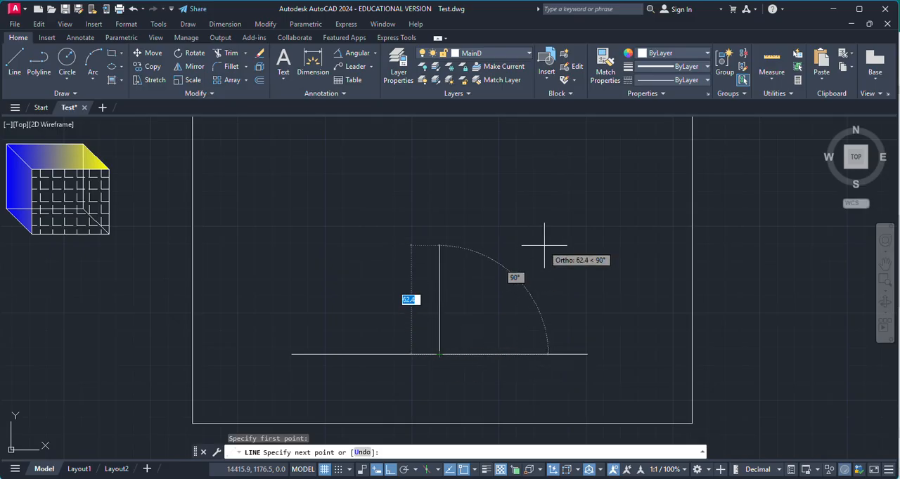
left_click(391, 471)
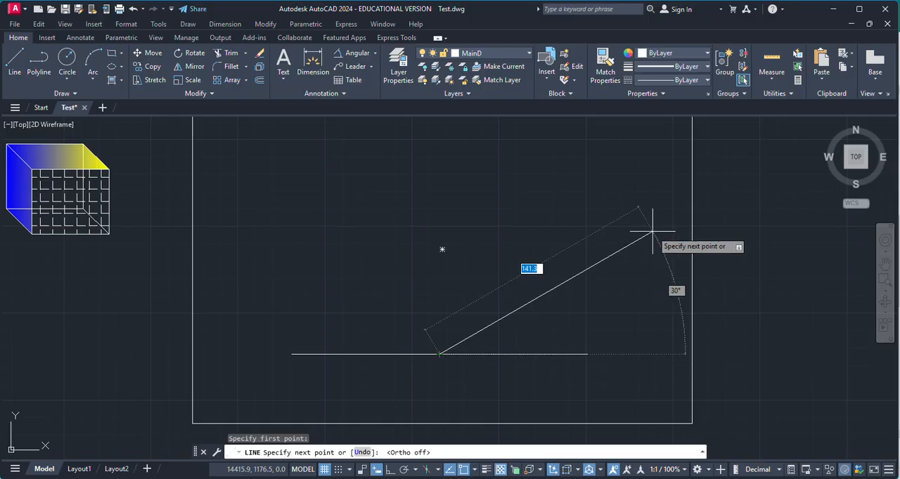
type("@ 141.6")
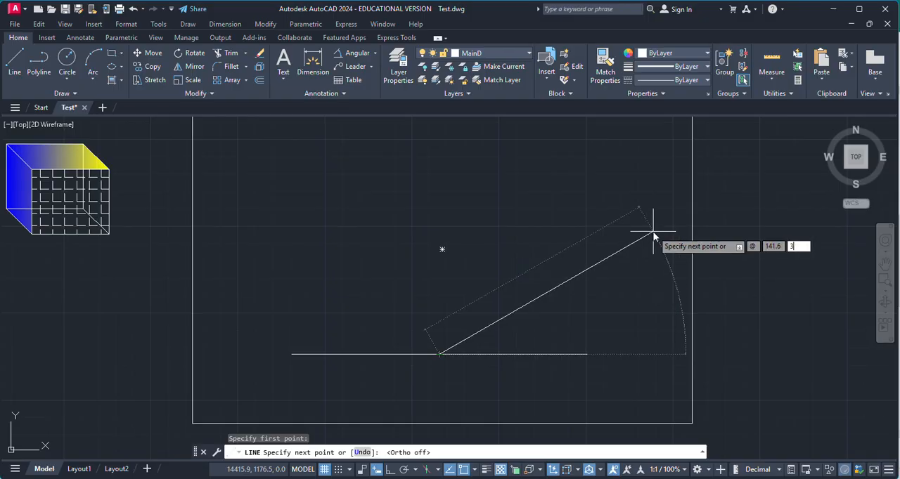
type("3")
key("Return")
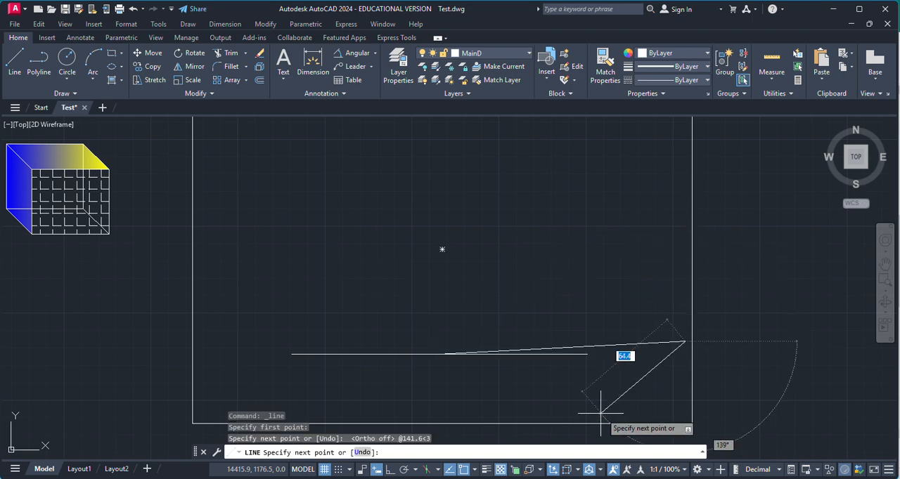
key("ctrl+z")
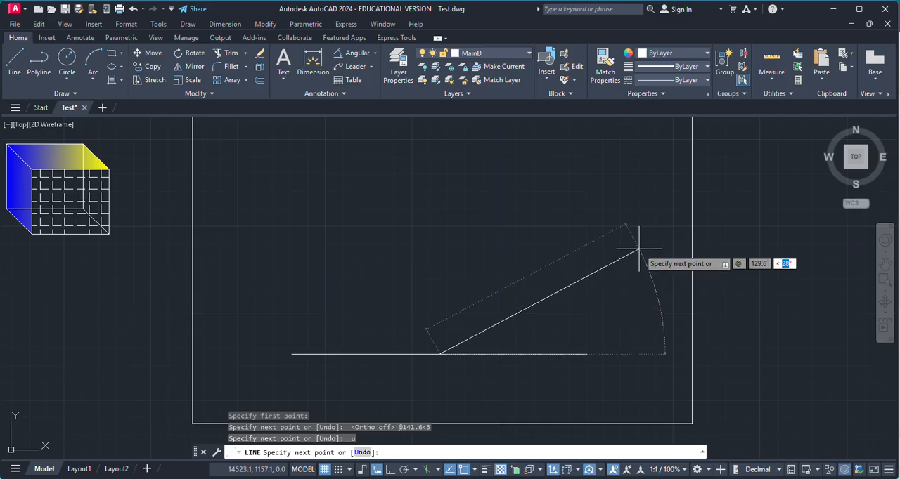
key("Return")
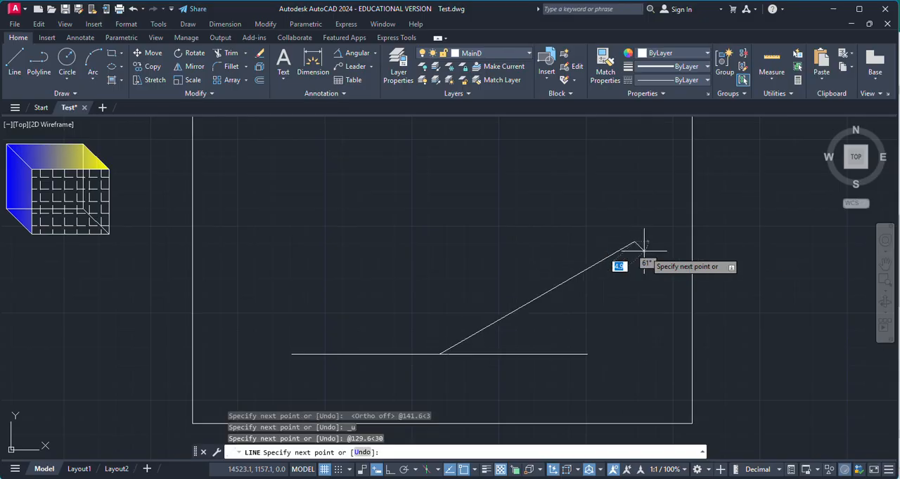
key("Escape")
Draw a second line from the baseline's midpoint up to the left, 137.5 long at an angle of 150 degrees
key("Return")
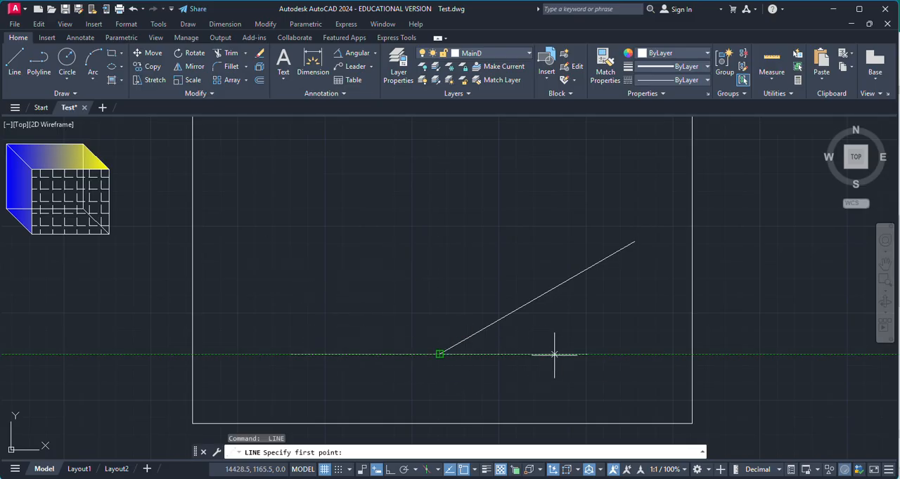
left_click(440, 354)
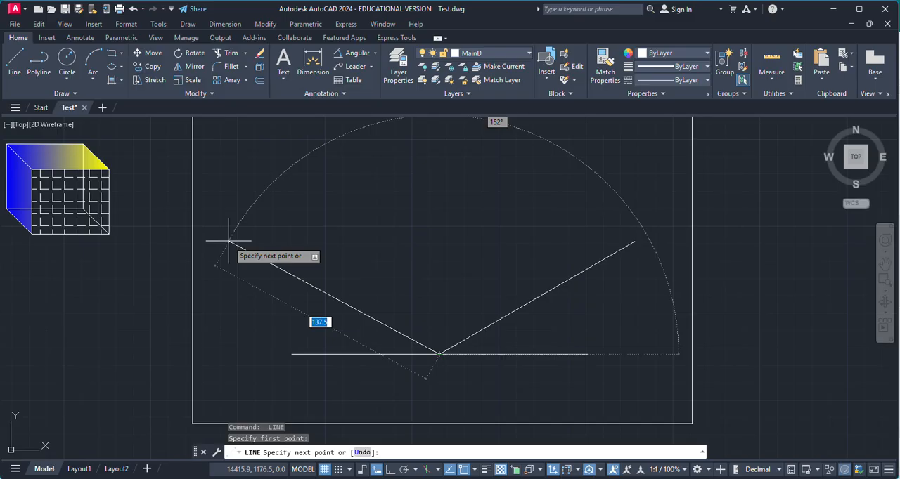
key("Tab")
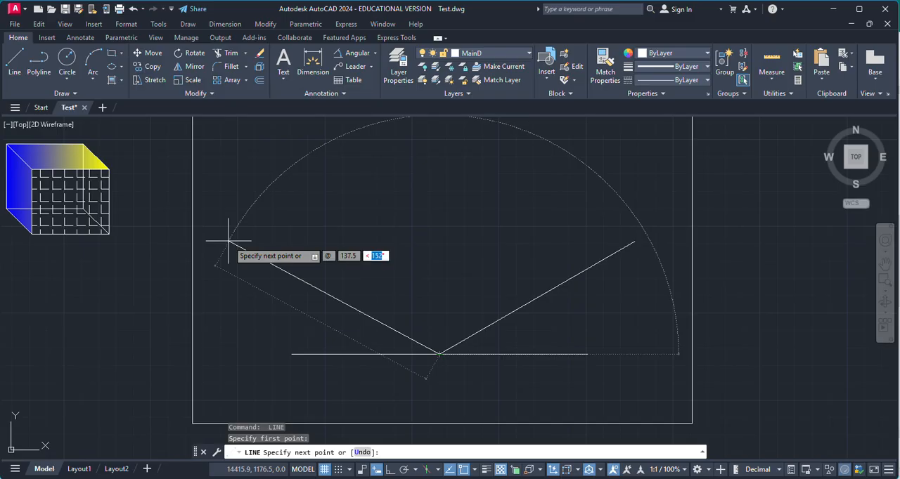
type("150")
key("Return")
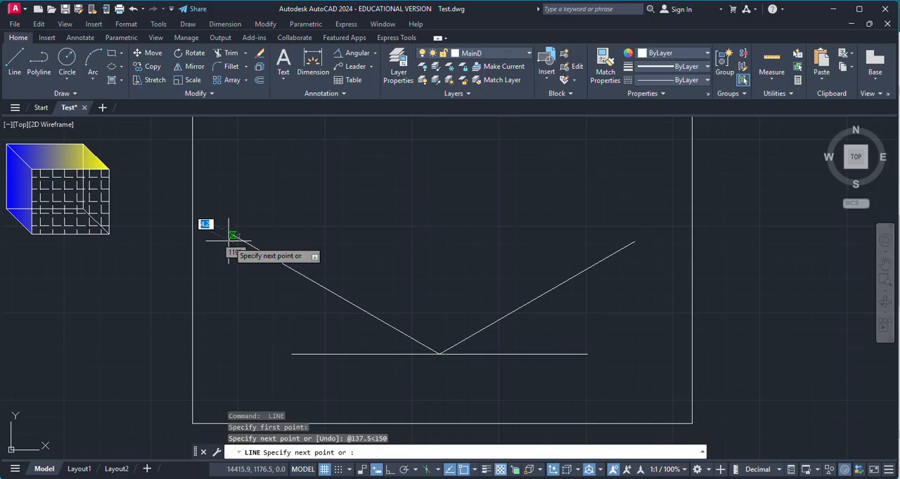
key("Escape")
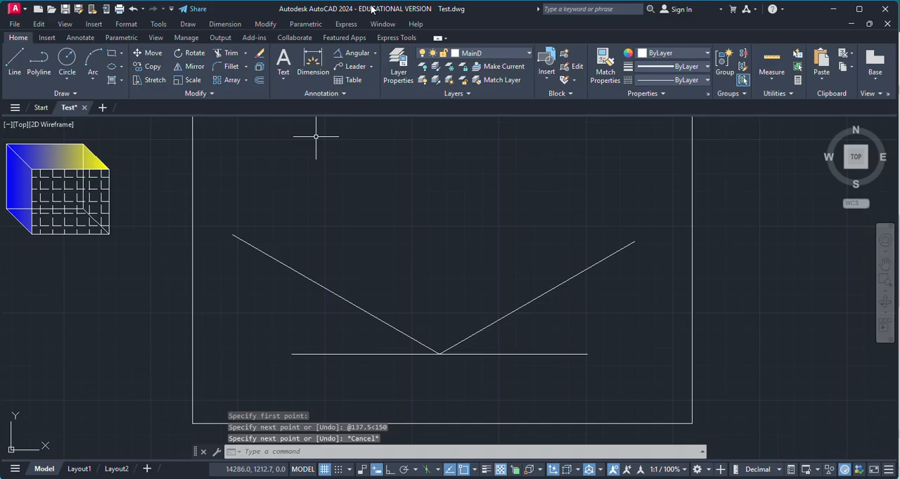
Add an angular dimension between the right inclined line and the baseline
left_click(363, 57)
left_click(546, 295)
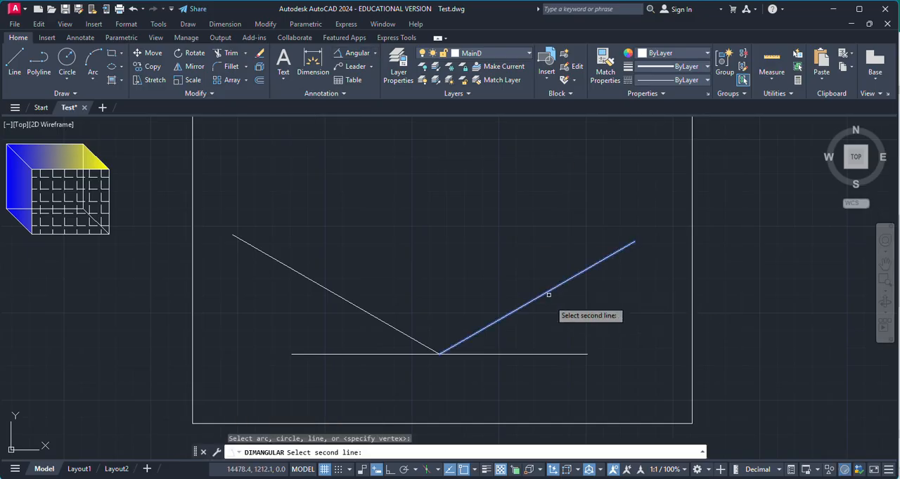
left_click(557, 355)
left_click(572, 319)
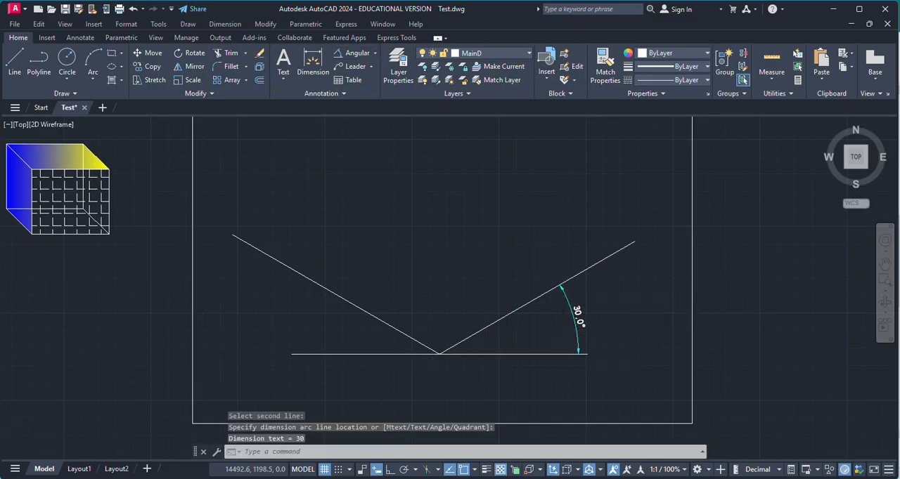
Add an angular dimension between the left inclined line and the baseline
scroll(565, 333, "up", 2)
key("Return")
left_click(232, 287)
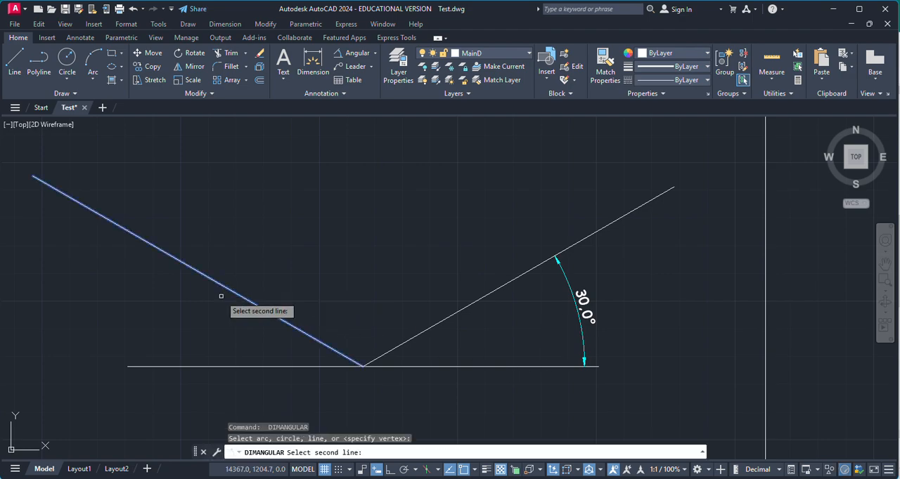
left_click(198, 365)
left_click(176, 311)
scroll(333, 355, "down", 4)
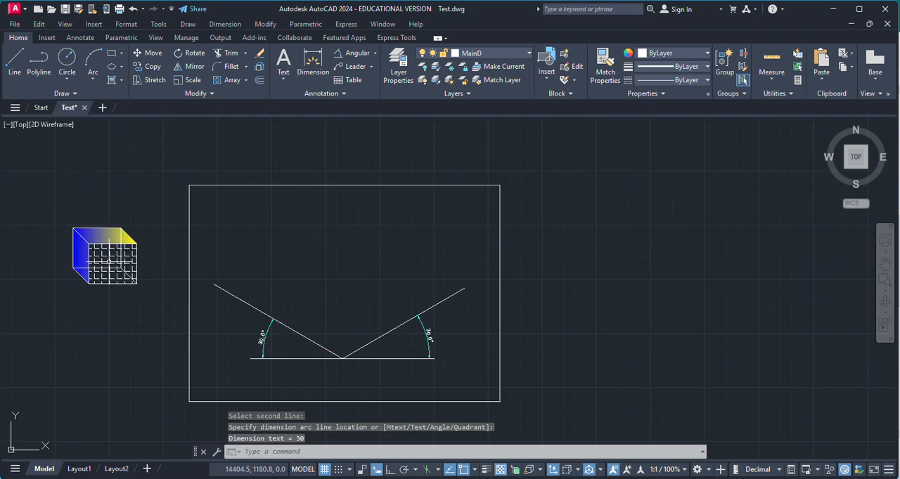
Add a vertical linear dimension to the right edge of the hatched box's front face, placed outside the box
scroll(126, 250, "up", 2)
key("Escape")
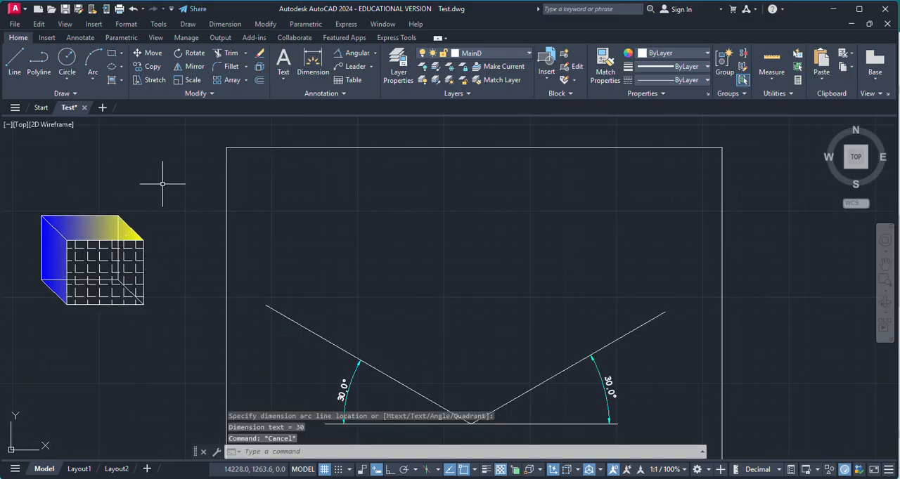
left_click(375, 59)
left_click(355, 70)
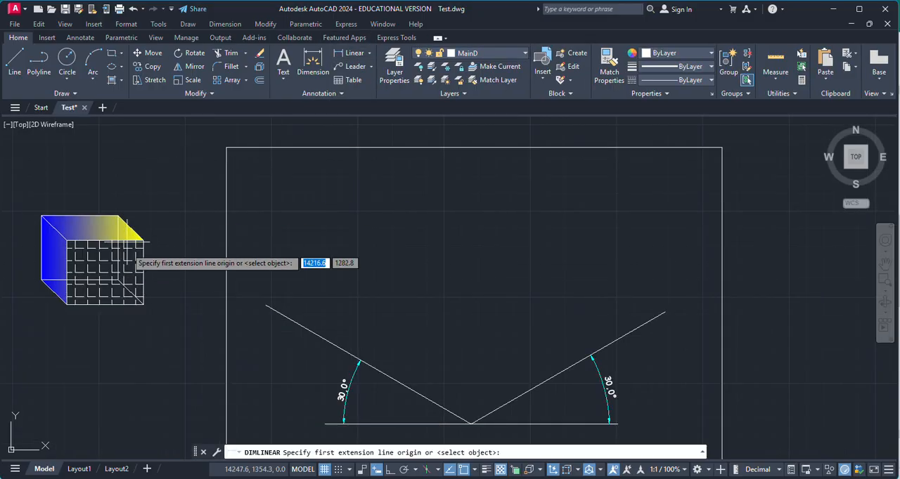
scroll(134, 281, "up", 5)
left_click(123, 189)
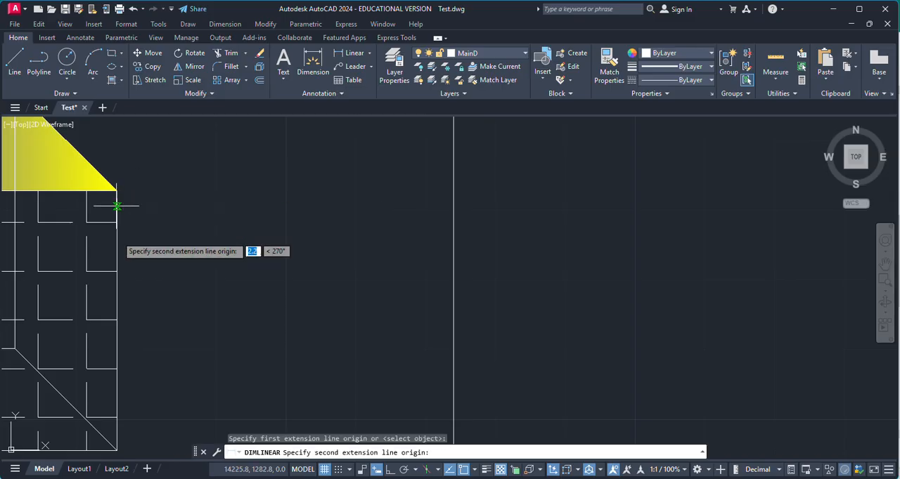
left_click(117, 450)
left_click(169, 383)
scroll(171, 365, "down", 3)
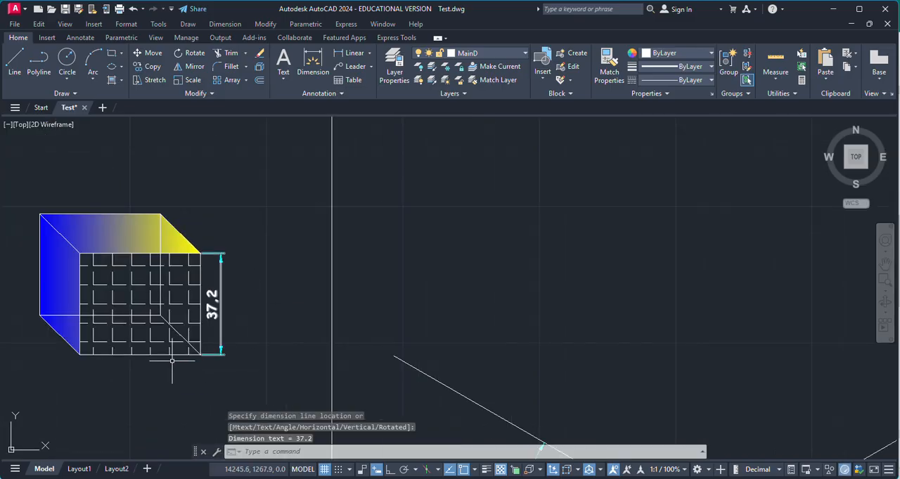
scroll(127, 364, "up", 2)
scroll(175, 322, "down", 2)
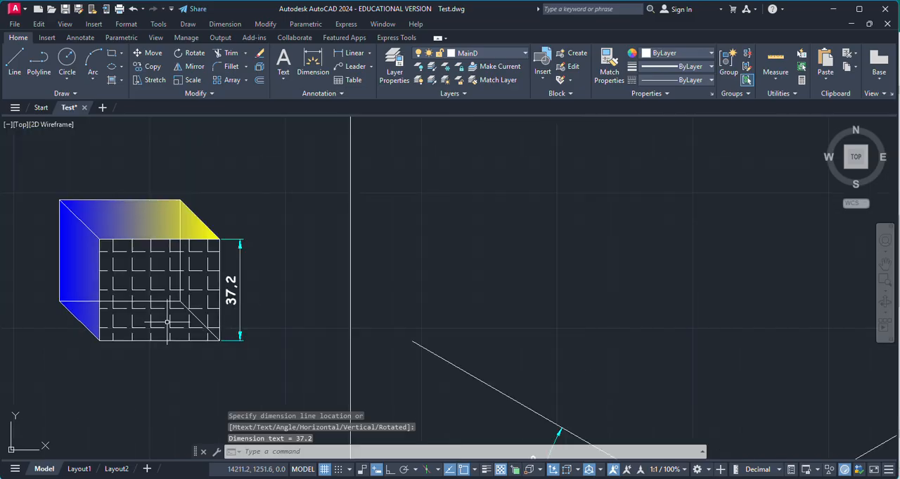
scroll(49, 247, "down", 3)
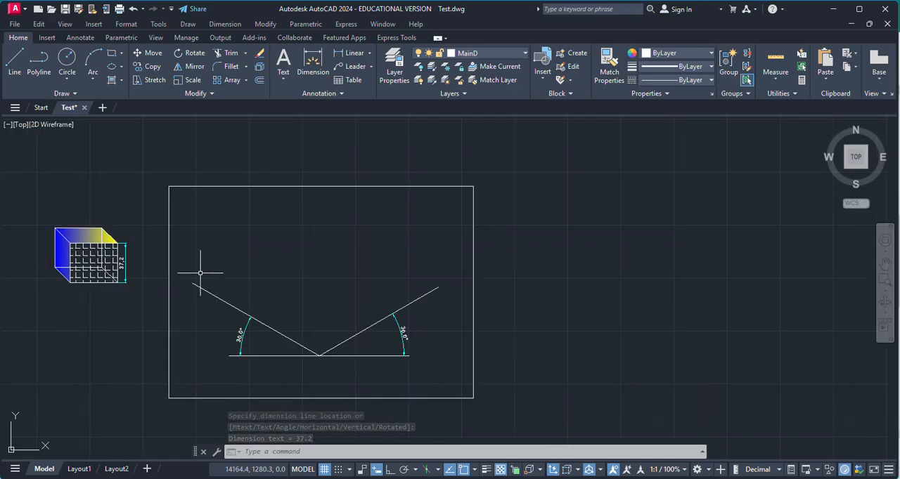
Draw a line 37.2 long at 30 degrees from the vertex where the inclined axes meet
scroll(335, 325, "up", 4)
key("Return")
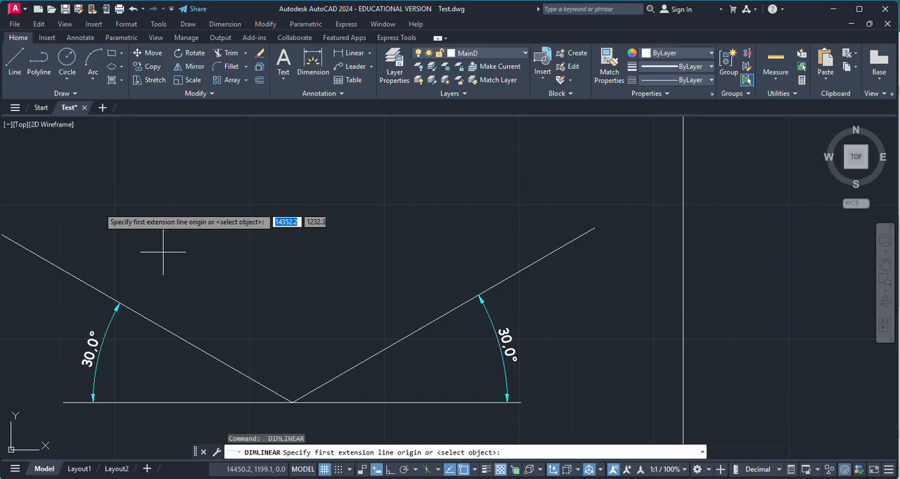
left_click(15, 63)
scroll(329, 289, "down", 2)
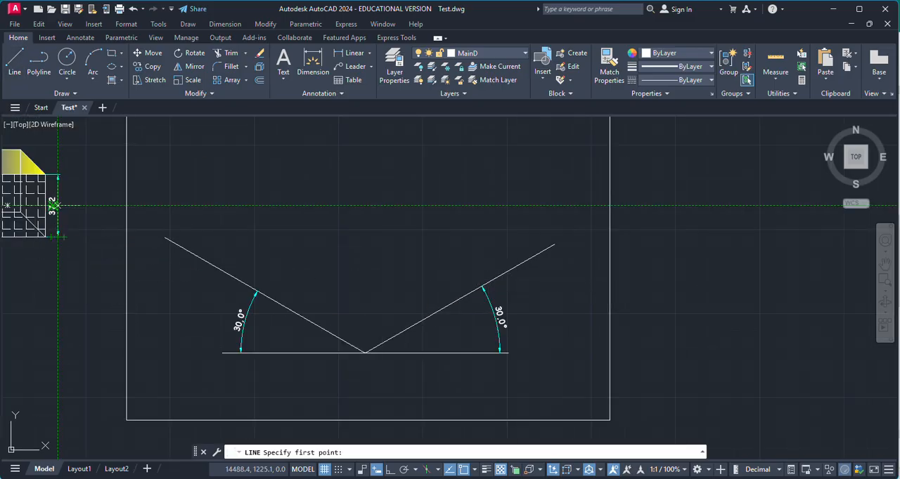
scroll(70, 218, "down", 2)
scroll(85, 222, "up", 2)
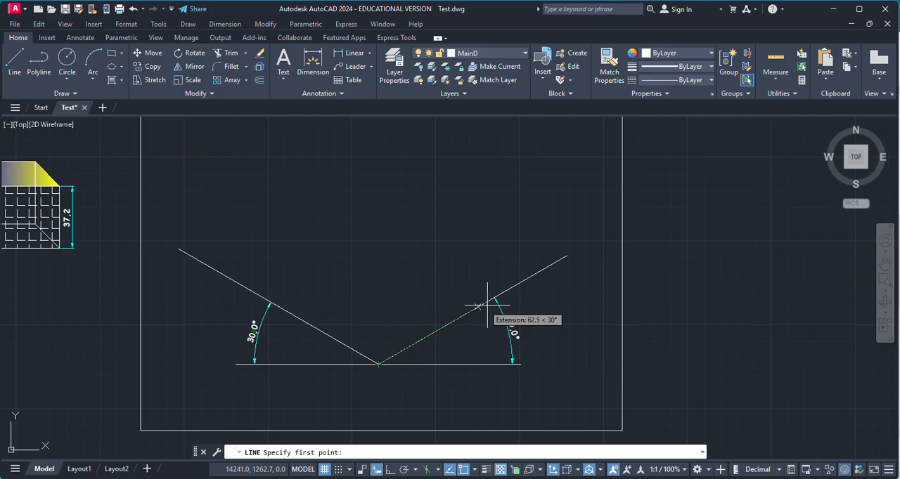
scroll(382, 363, "up", 2)
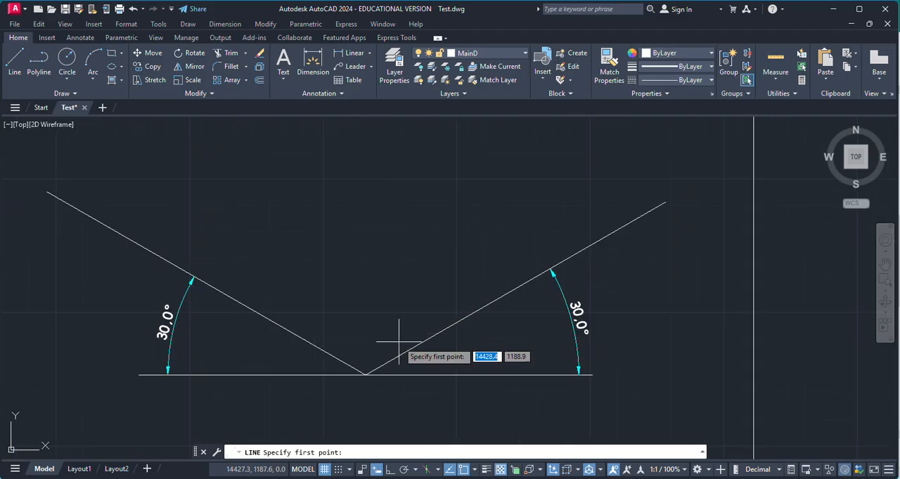
left_click(366, 375)
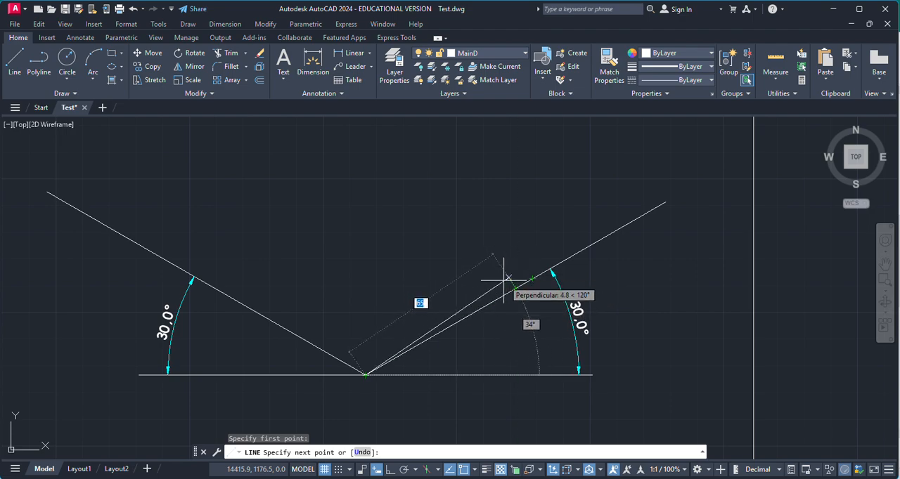
type("@")
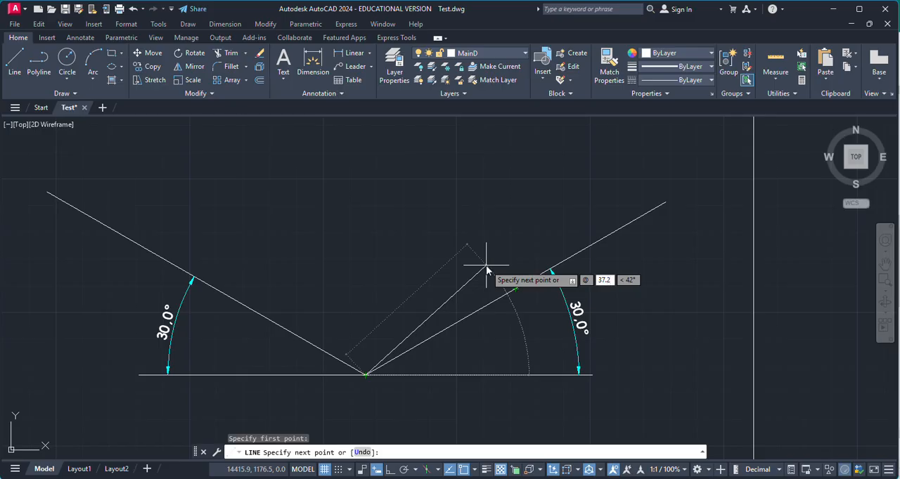
type("37.2<30")
key("Return")
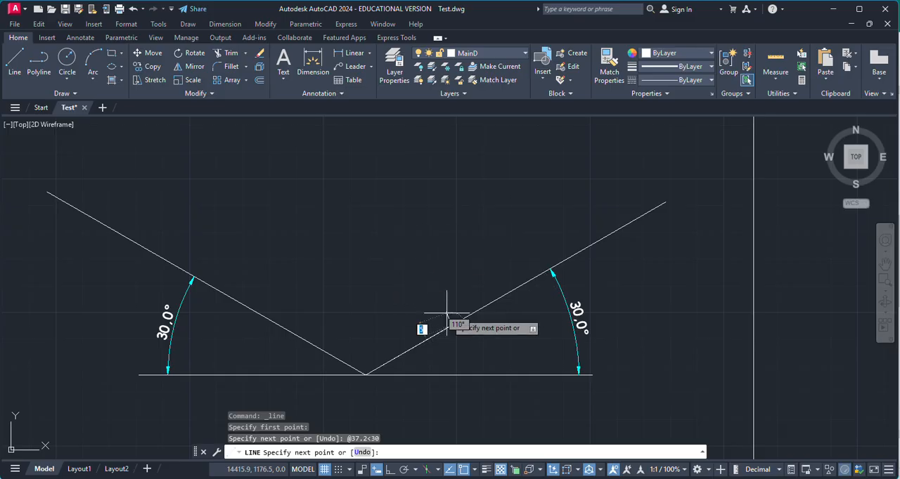
Continue the line vertically upward by 37.2 with Ortho turned on, forming the right face's outer edge
scroll(457, 400, "up", 2)
key("F8")
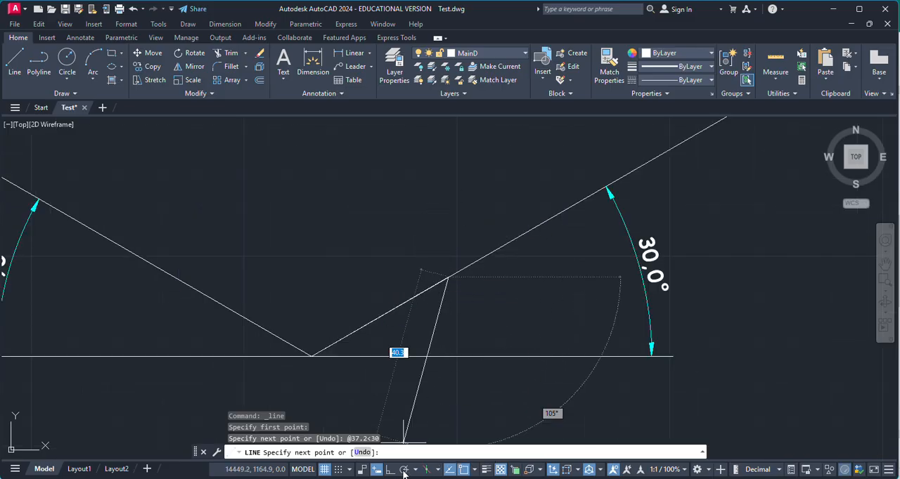
scroll(475, 373, "down", 2)
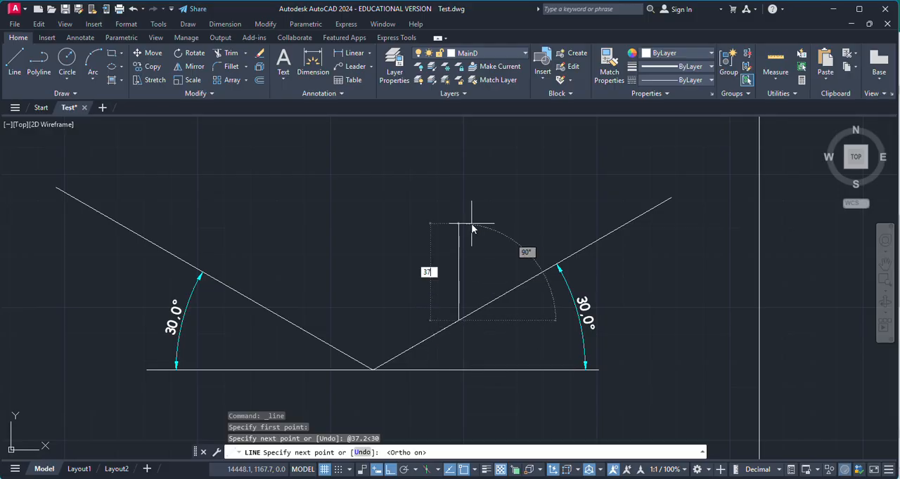
type(".2")
key("Return")
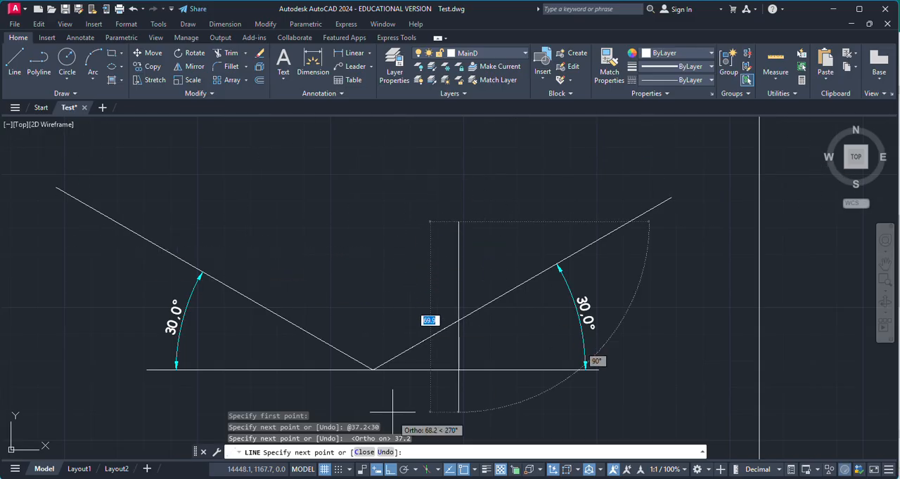
With Ortho off, draw the right face's top edge 37.2 long at -150 degrees, and close the face down to the axes' vertex
left_click(389, 469)
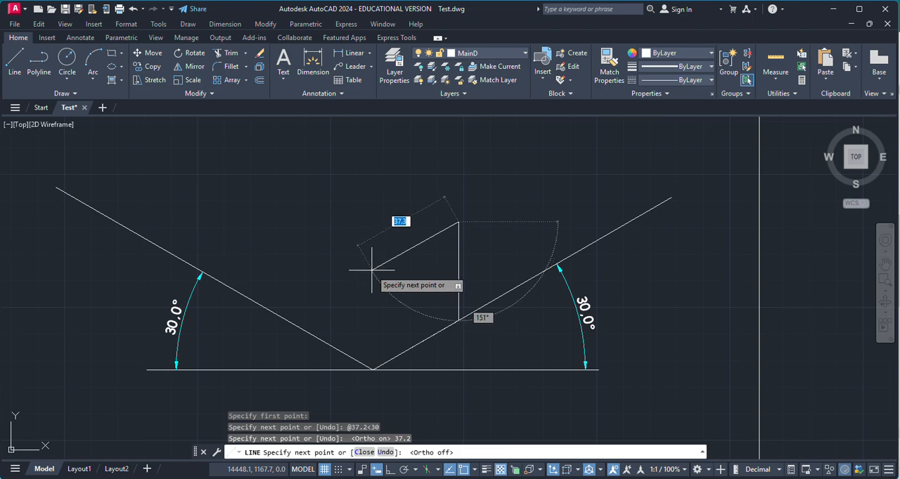
type("@")
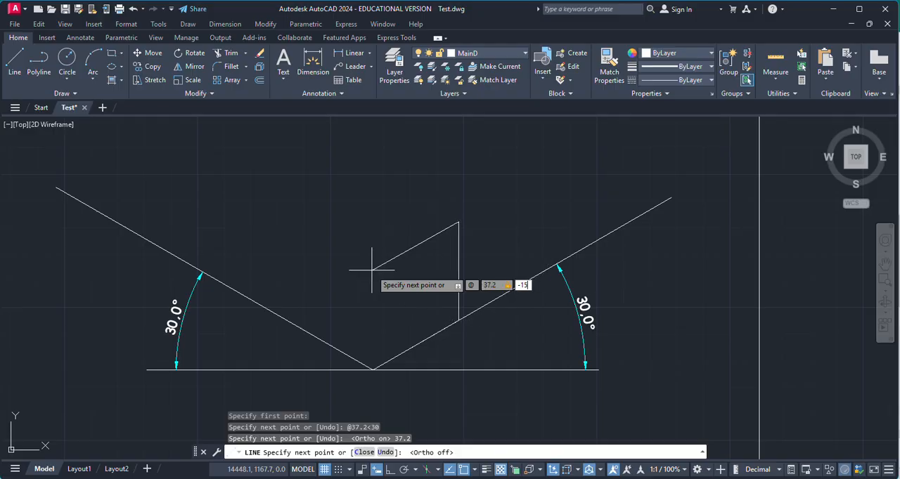
key("Return")
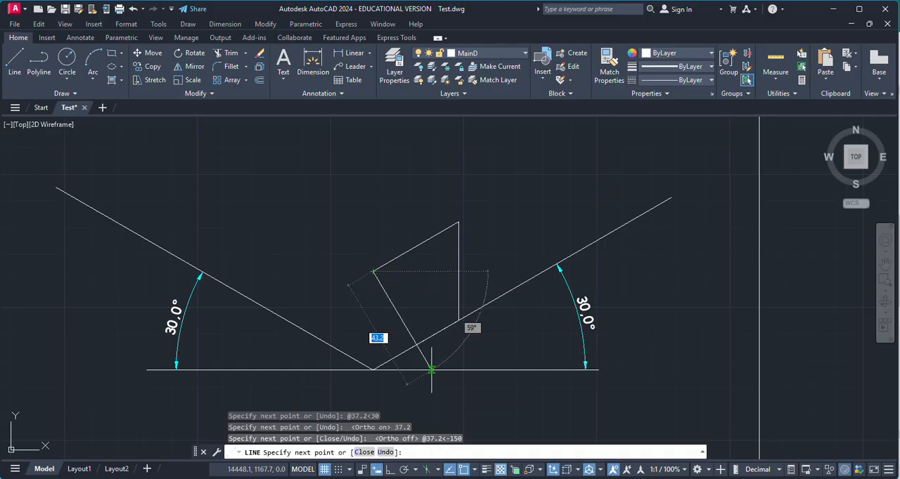
left_click(379, 365)
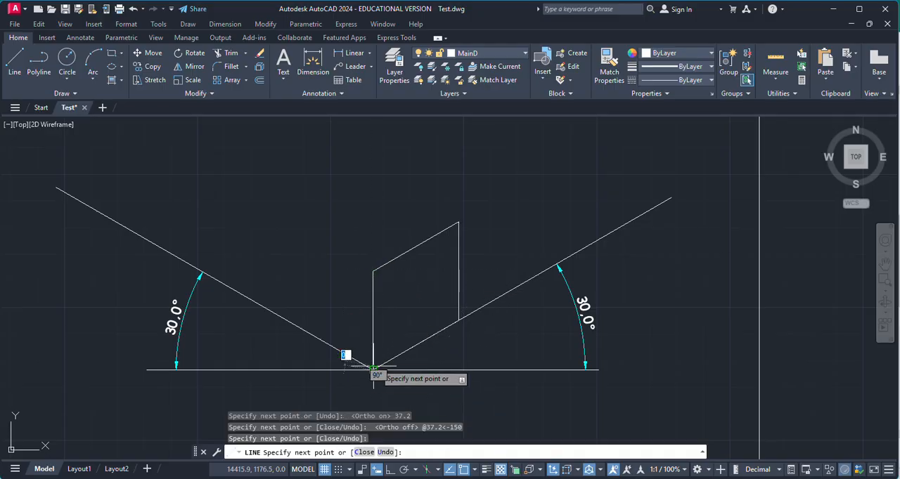
key("Return")
key("Return")
left_click(373, 267)
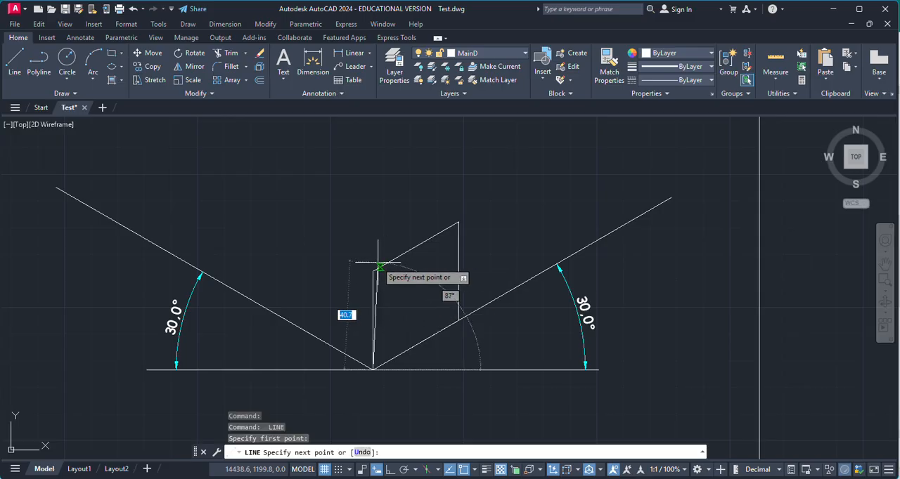
key("Return")
key("Return")
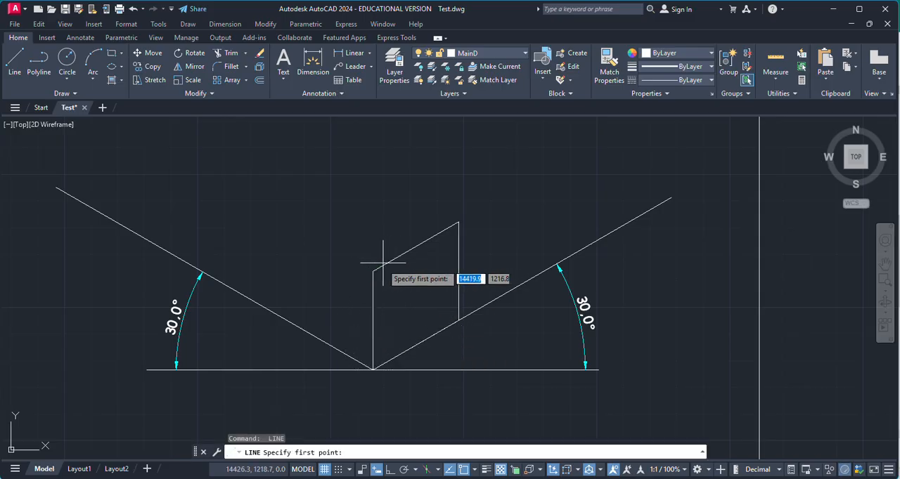
Draw the left face's top edge from the top of the central vertical line, 37.2 long at 150 degrees
left_click(373, 271)
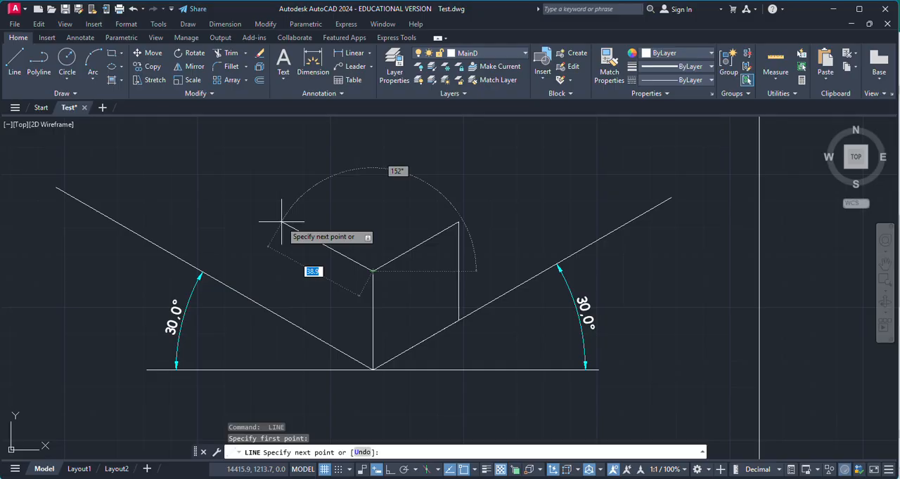
type("@")
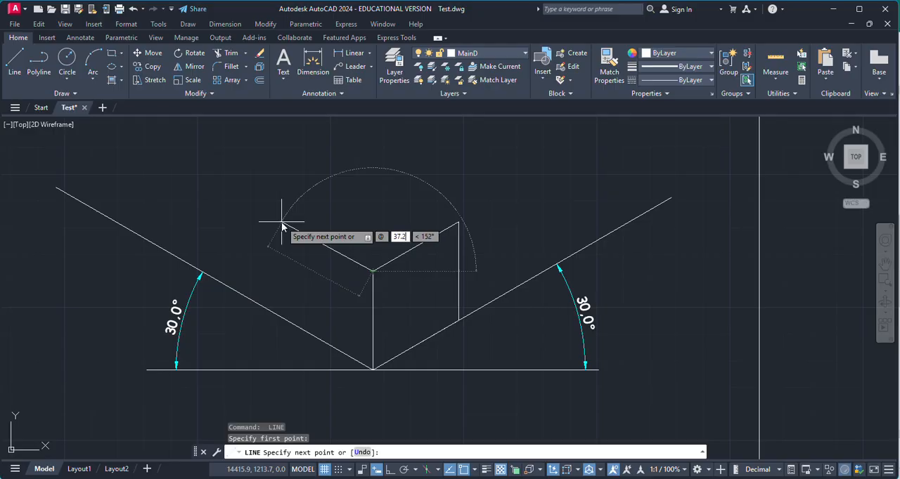
type("3")
key("Tab")
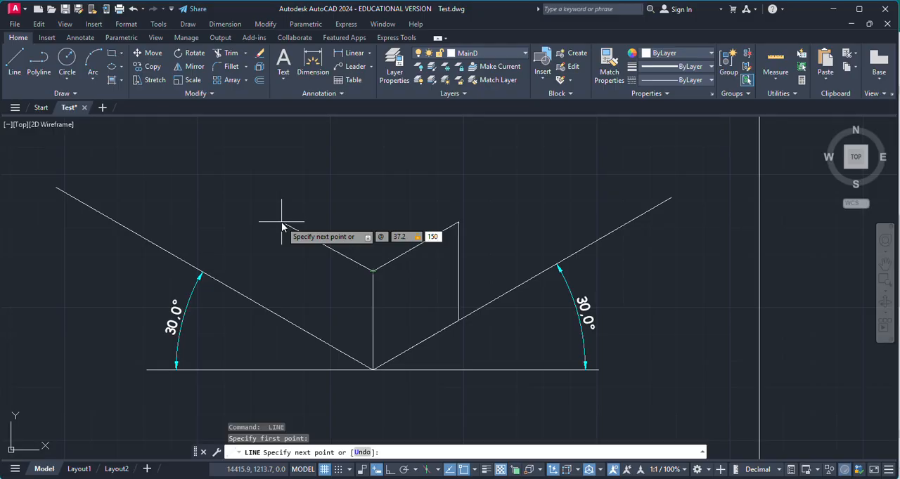
key("Return")
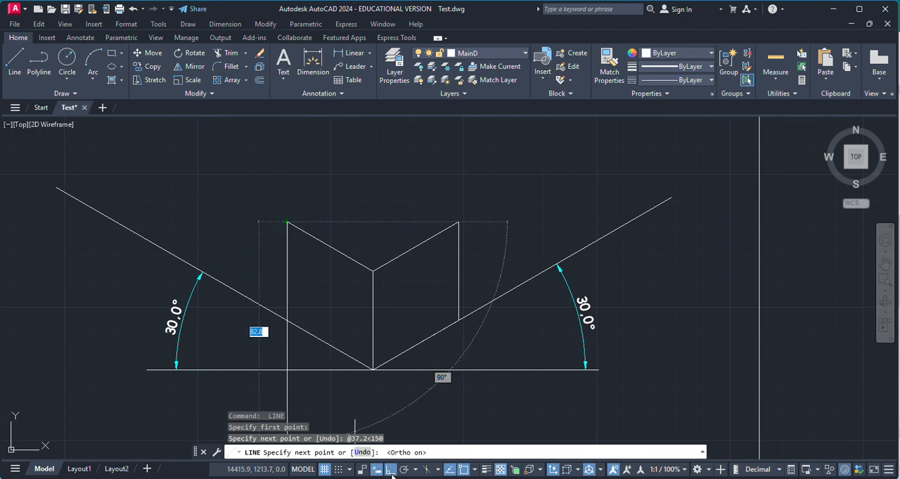
With Ortho on, draw the left face's outer edge vertically down from the top edge's end, past the left inclined axis
left_click(387, 471)
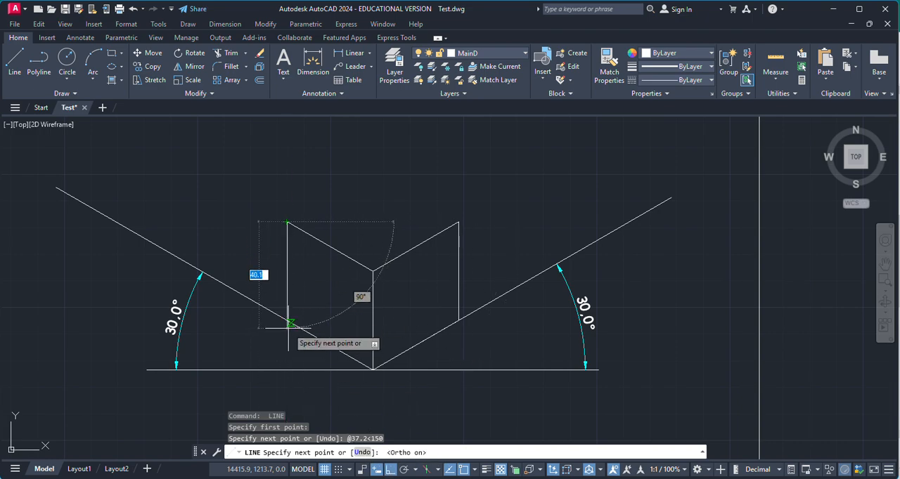
scroll(291, 323, "up", 4)
left_click(273, 344)
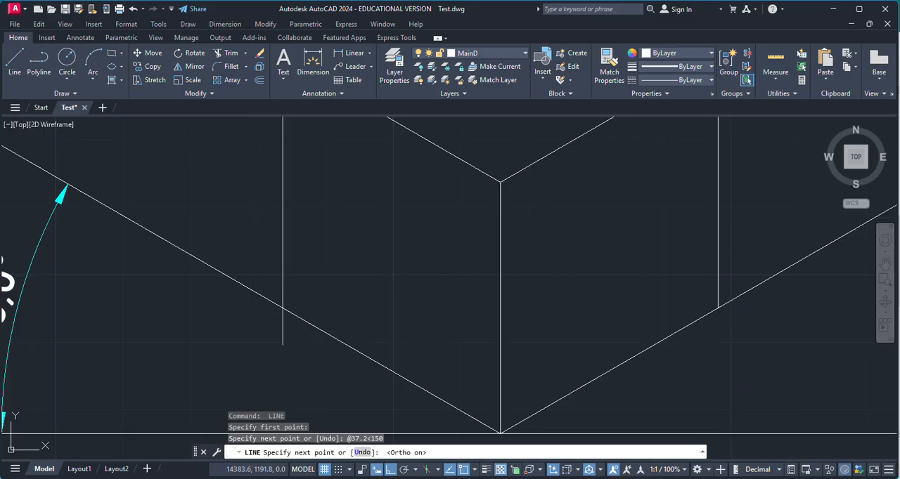
key("Return")
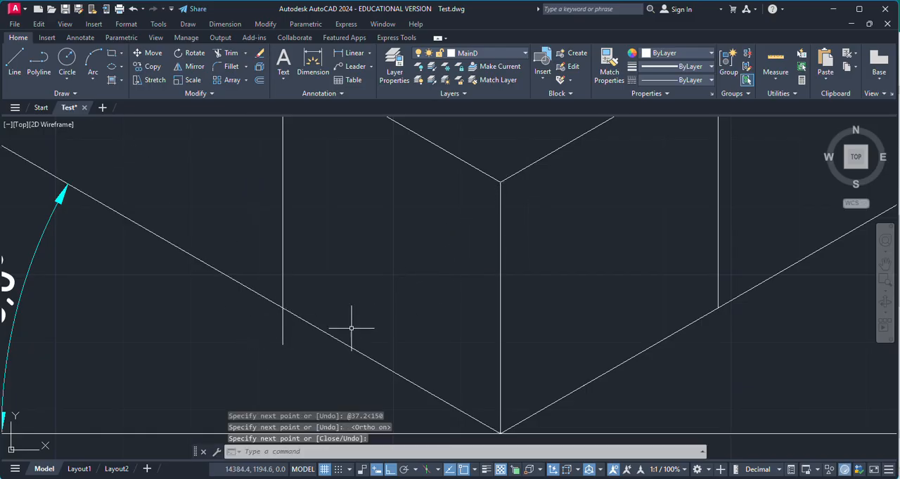
Trim the part of the left vertical edge that extends below the left inclined axis
left_click(231, 55)
mouse_move(259, 323)
left_mouse_down()
mouse_move(302, 343)
mouse_move(282, 328)
left_mouse_up()
key("Escape")
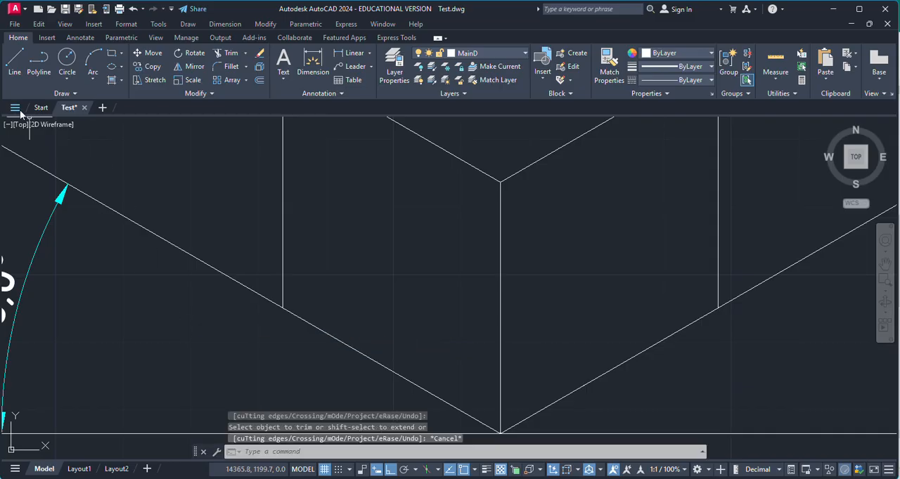
Draw the left face's bottom edge from the foot of its outer vertical edge to the axes' vertex
left_click(14, 62)
left_click(282, 307)
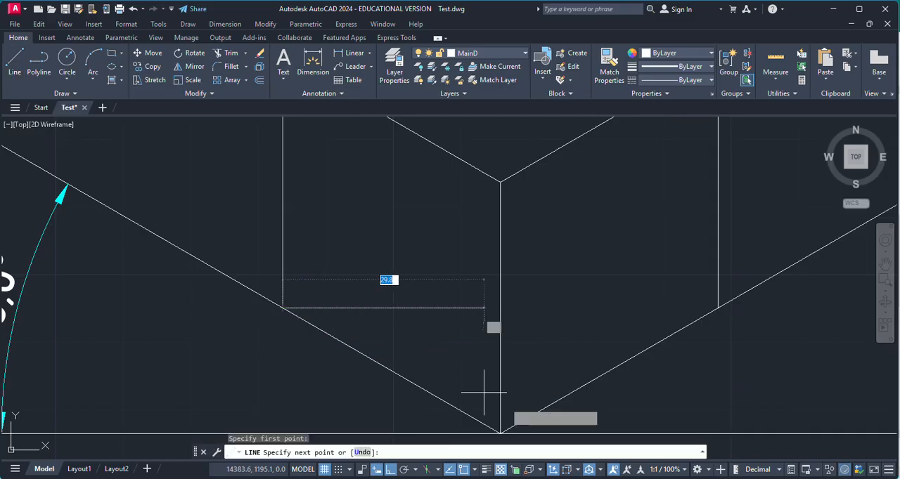
key("Escape")
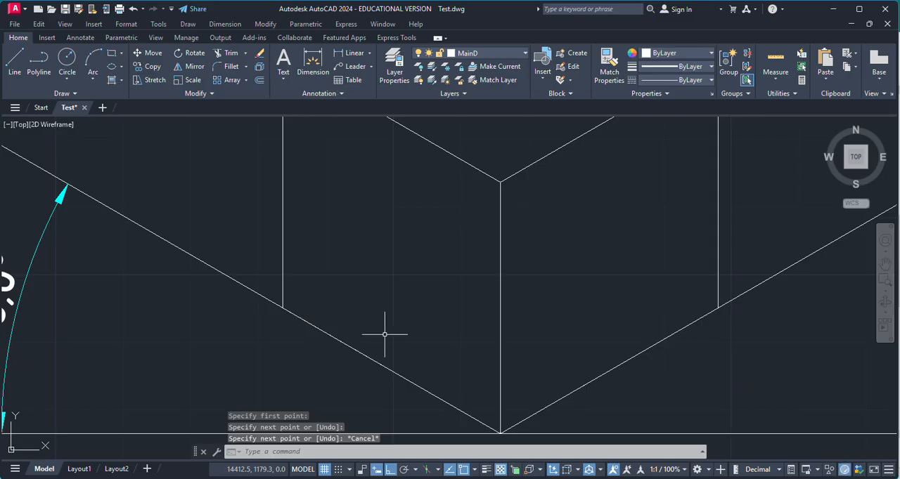
With Ortho off, draw the top face's back-left edge from the top of the left outer vertical edge, 37.2 long at 30 degrees
scroll(385, 335, "down", 3)
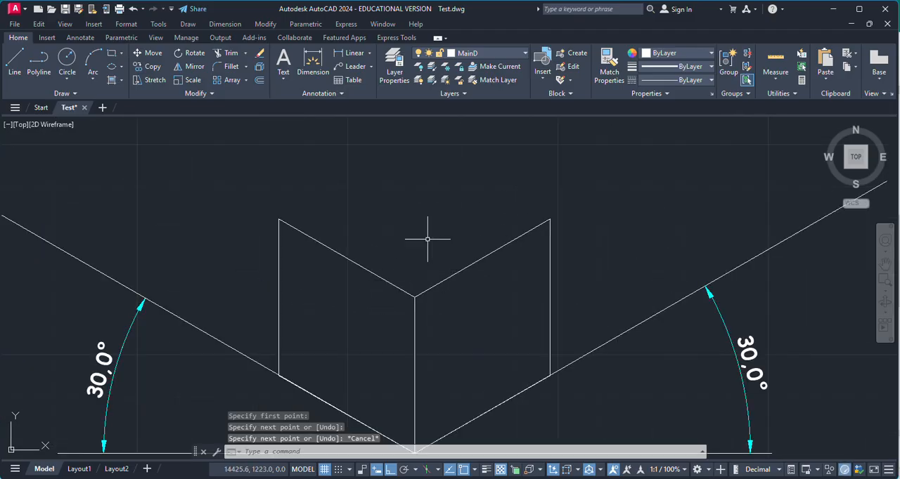
key("space")
left_click(279, 220)
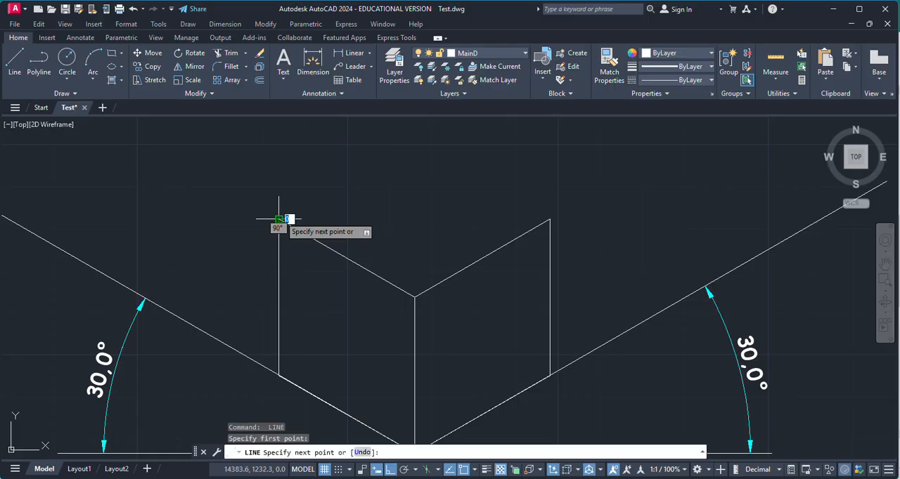
scroll(331, 206, "up", 2)
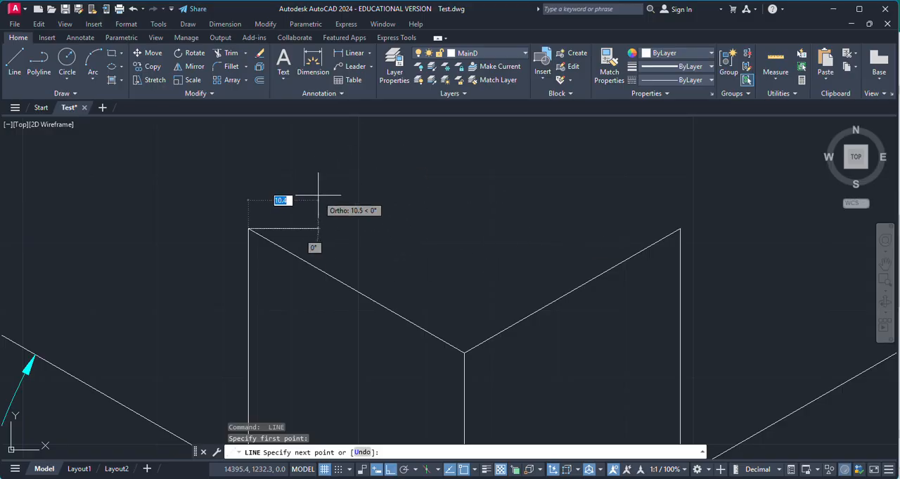
key("F8")
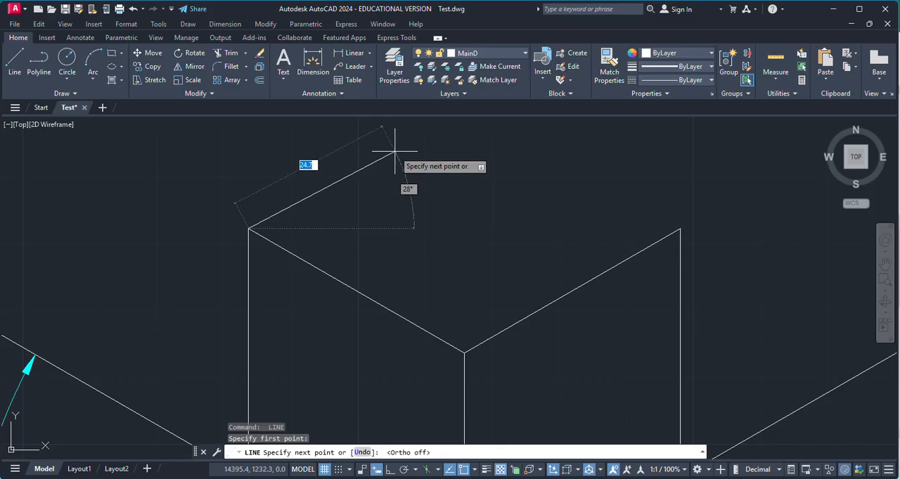
type("@")
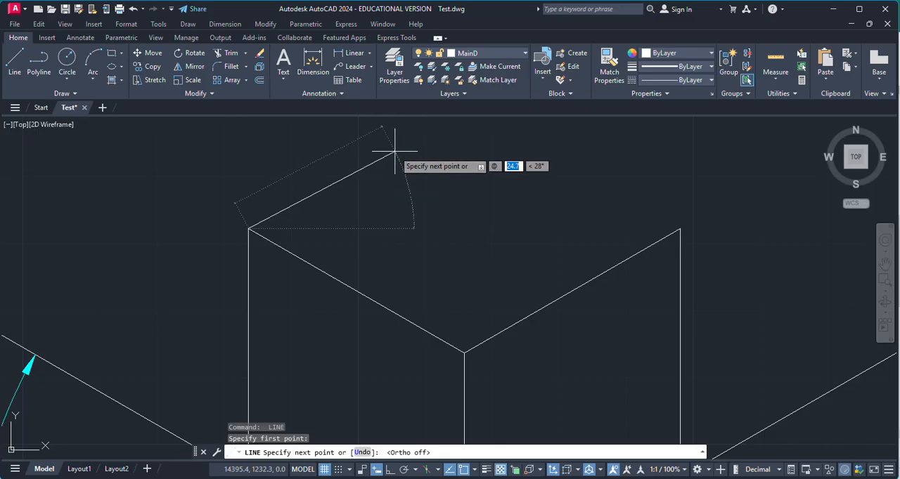
type("37.2")
key("Tab")
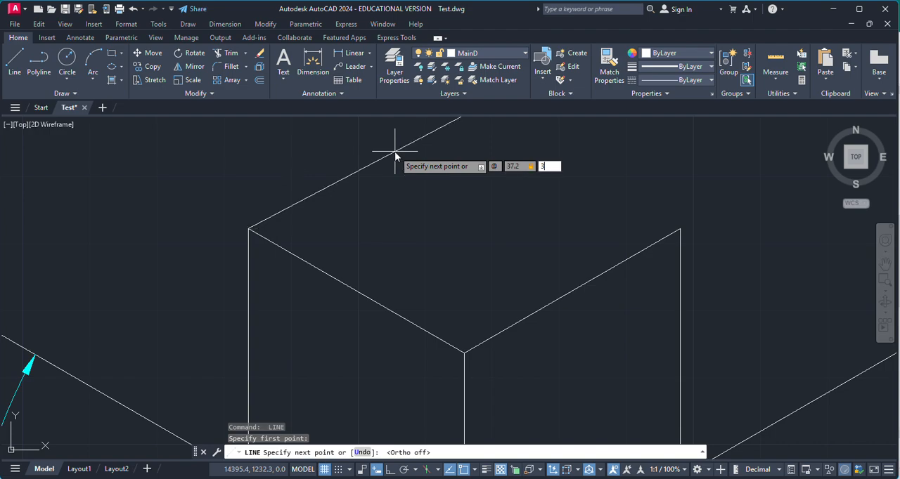
type("30")
key("Return")
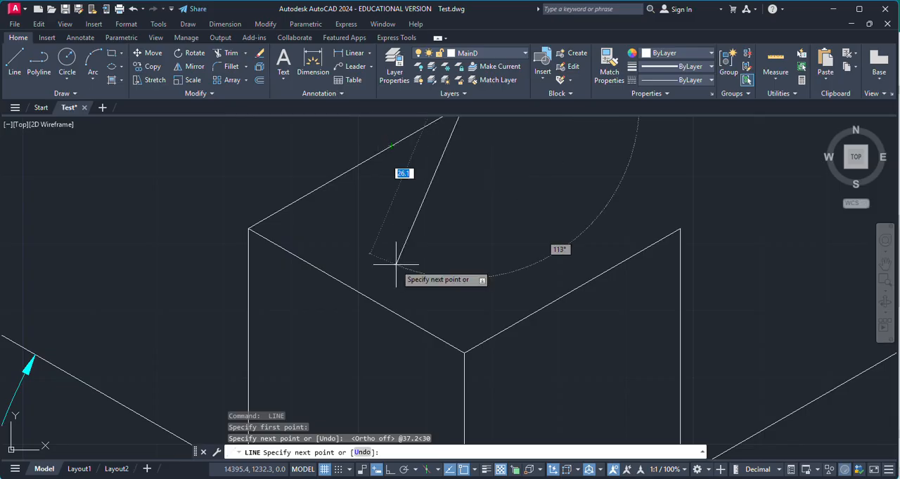
Close the top face with a line from its rear corner to the top of the right outer vertical edge
scroll(400, 281, "down", 2)
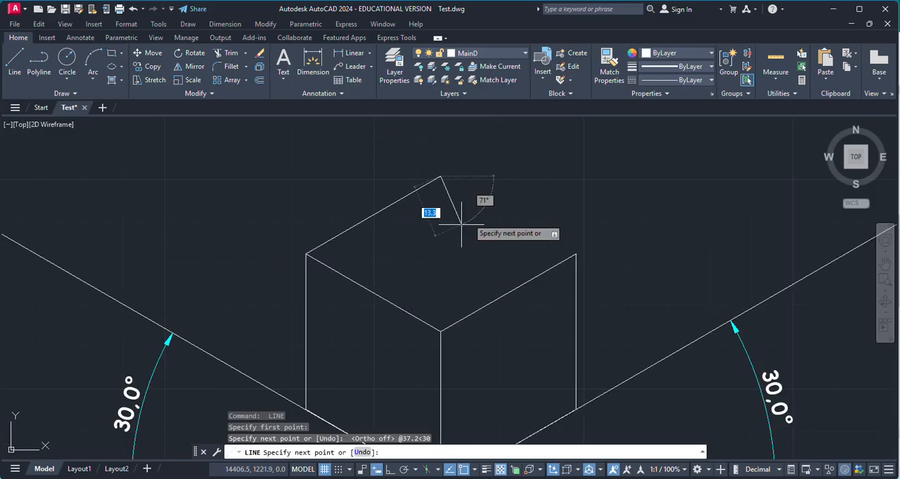
left_click(576, 254)
key("Escape")
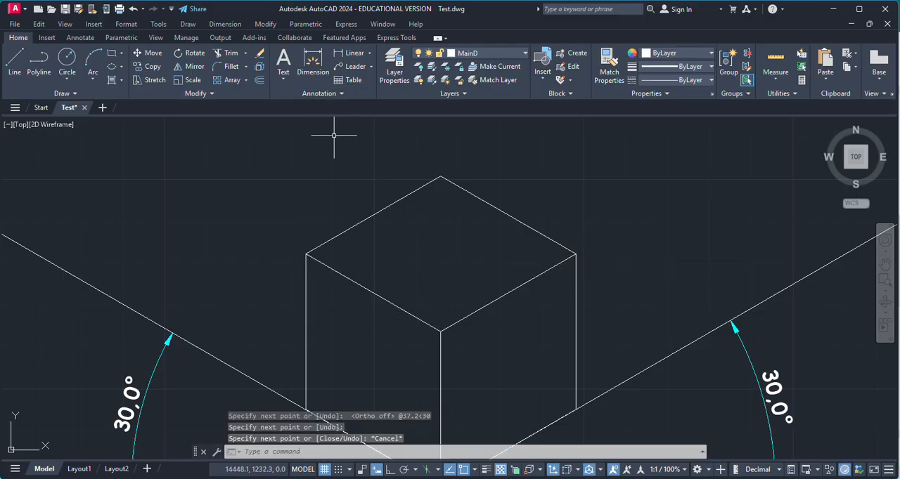
Add an aligned dimension to the top face's back-right edge, placed outside the cube
left_click(353, 54)
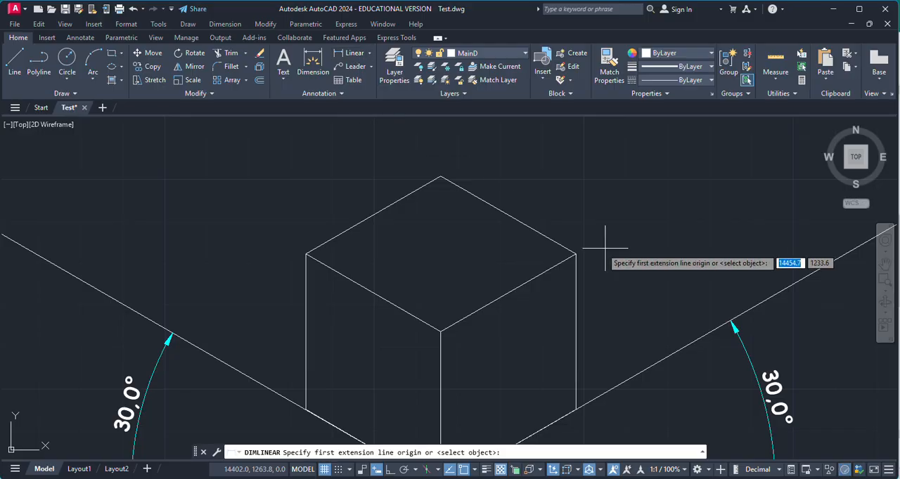
left_click(369, 53)
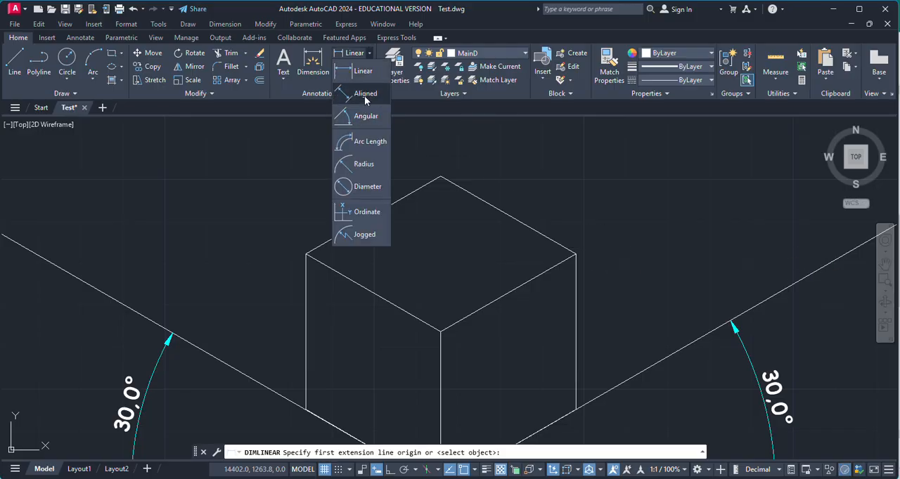
left_click(364, 92)
left_click(575, 253)
left_click(441, 177)
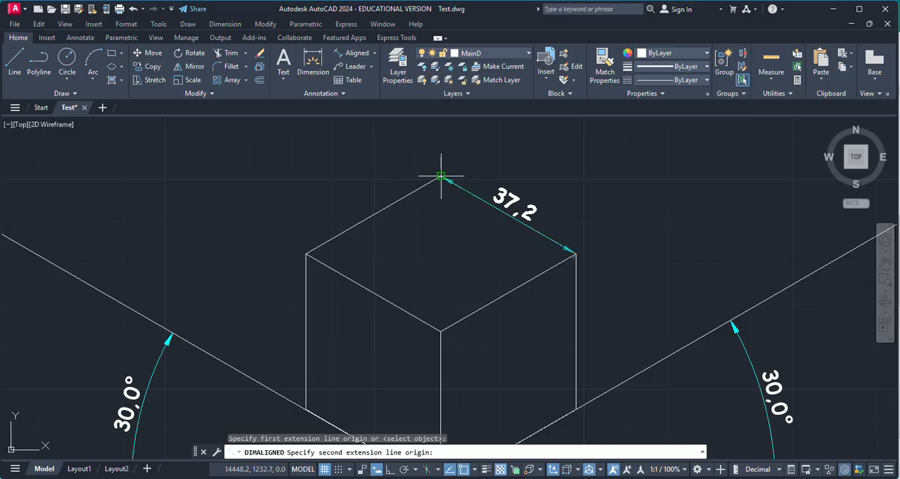
Add an aligned dimension to the top face's back-left edge, placed outside the cube
key("Return")
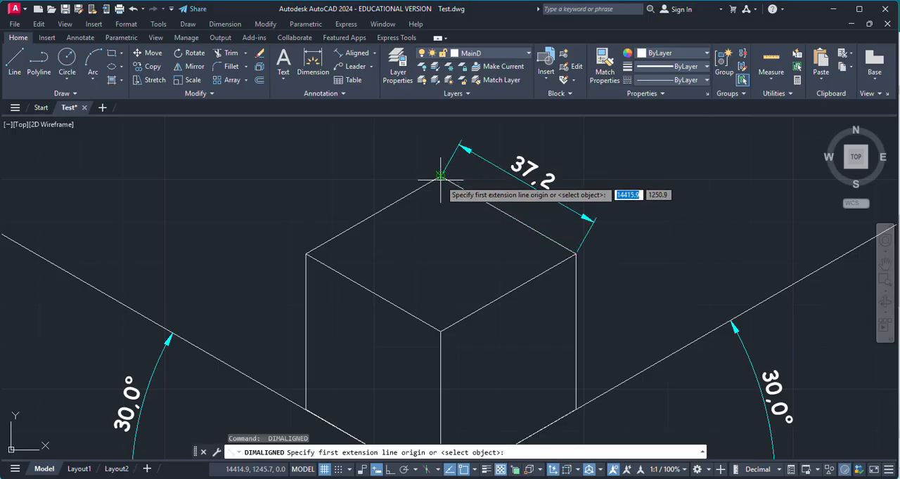
left_click(441, 176)
left_click(305, 252)
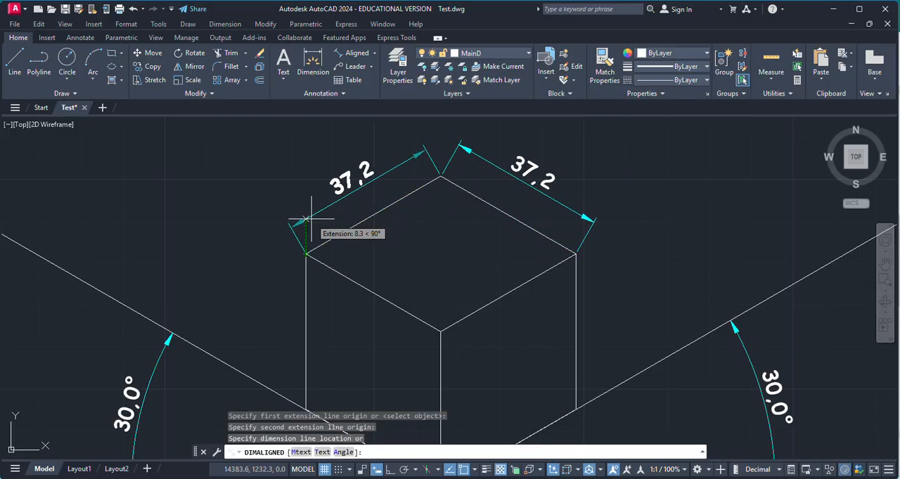
left_click(296, 224)
Add an aligned dimension to the cube's central vertical edge, placed just left of the edge
key("Return")
key("Return")
scroll(386, 237, "down", 5)
scroll(406, 311, "up", 5)
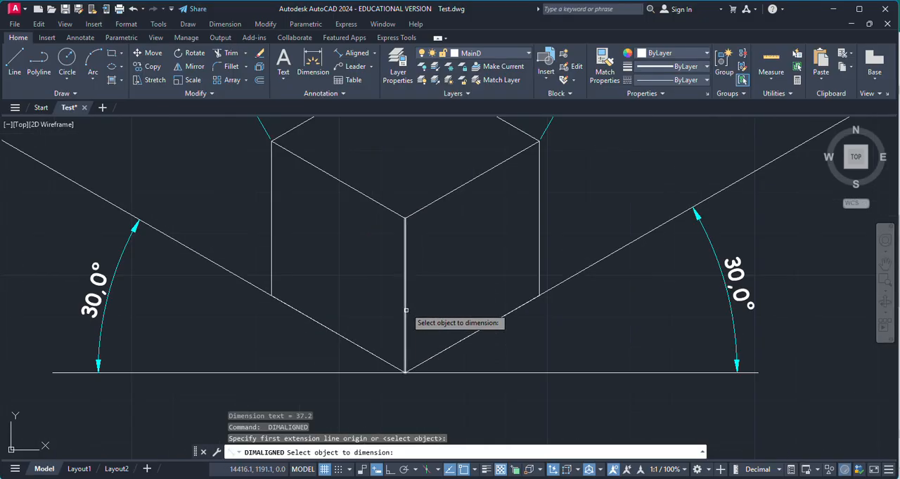
key("Return")
key("Escape")
key("Return")
left_click(405, 218)
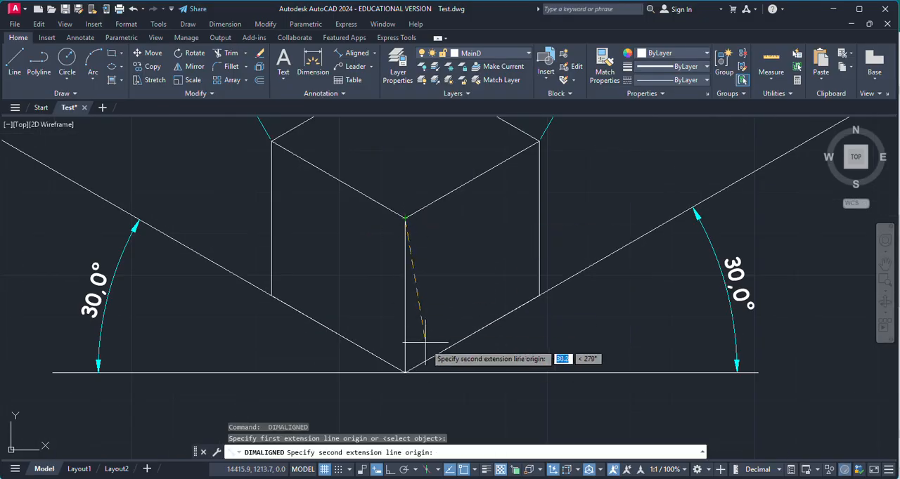
left_click(405, 373)
left_click(392, 336)
Add an aligned dimension to the right face's bottom edge, placed below the cube
scroll(434, 340, "down", 4)
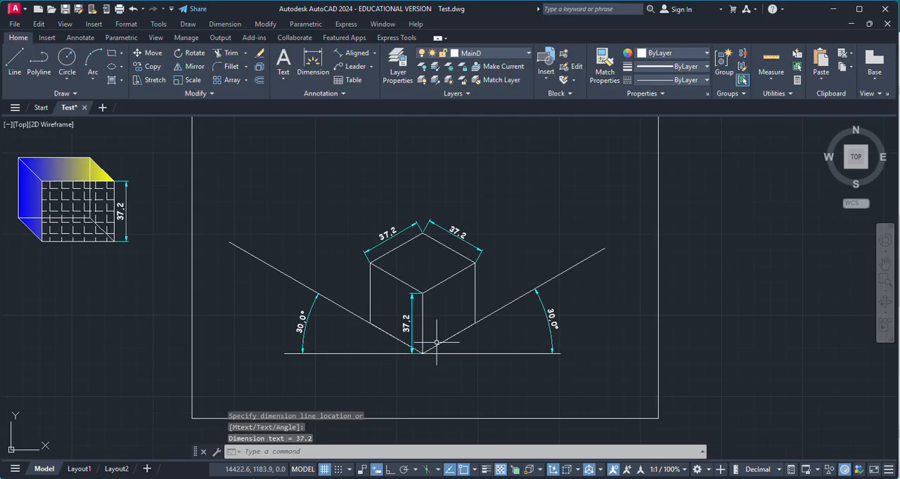
scroll(459, 336, "up", 5)
key("Return")
left_click(494, 306)
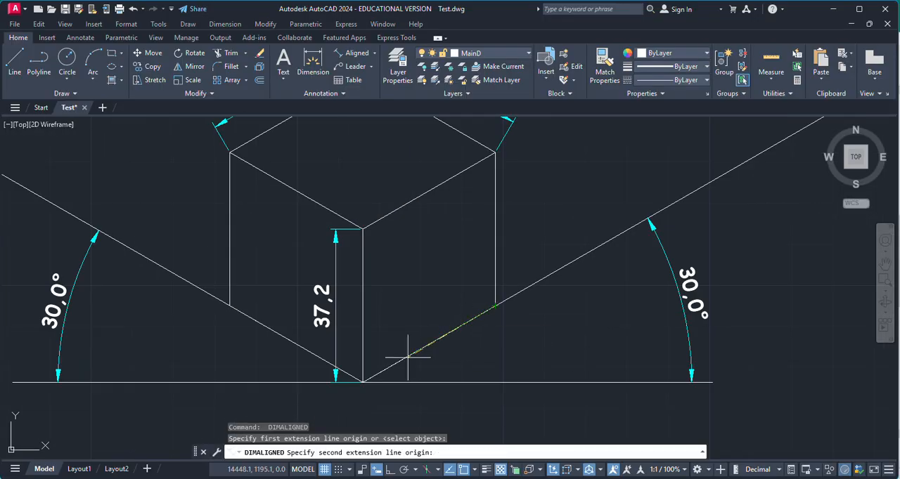
left_click(363, 381)
left_click(546, 336)
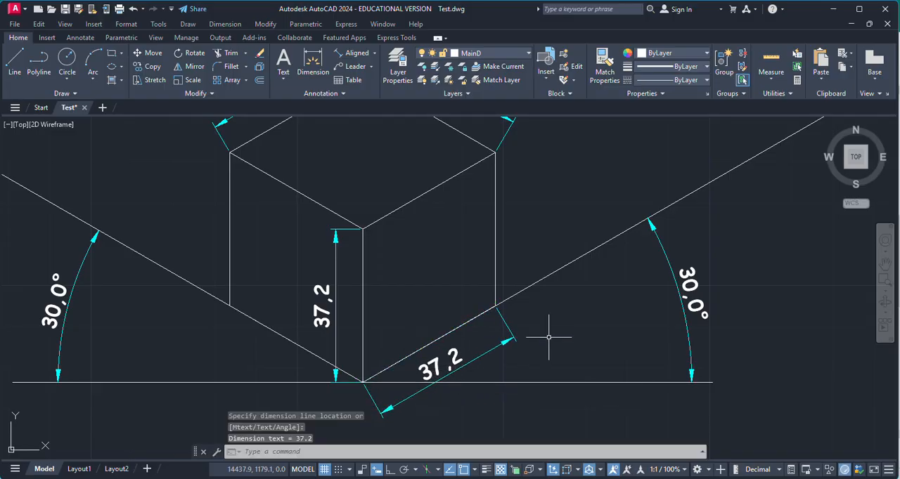
scroll(547, 337, "down", 5)
key("Escape")
Fill the cube's left face with the blue-to-yellow gradient
scroll(497, 330, "up", 3)
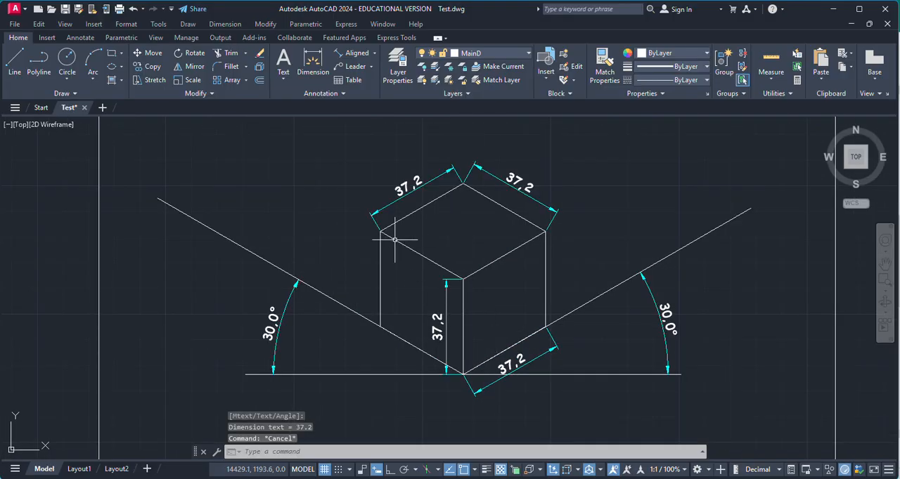
scroll(520, 239, "up", 2)
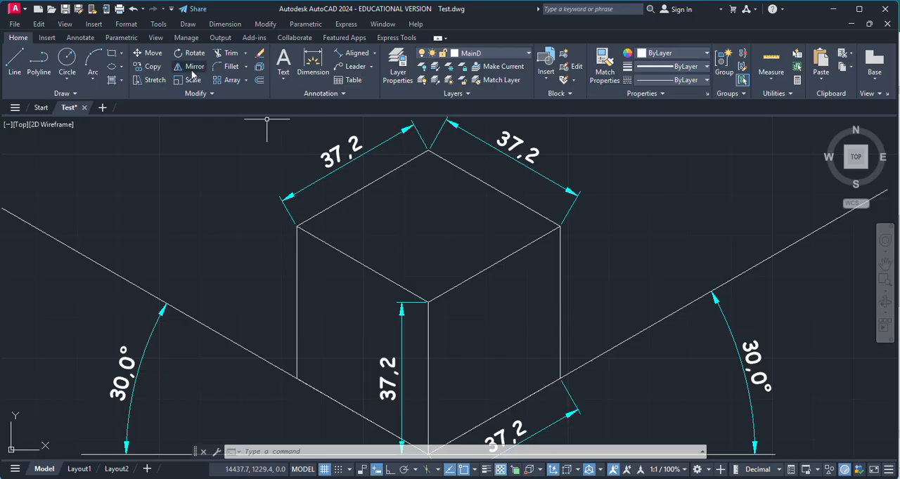
left_click(111, 83)
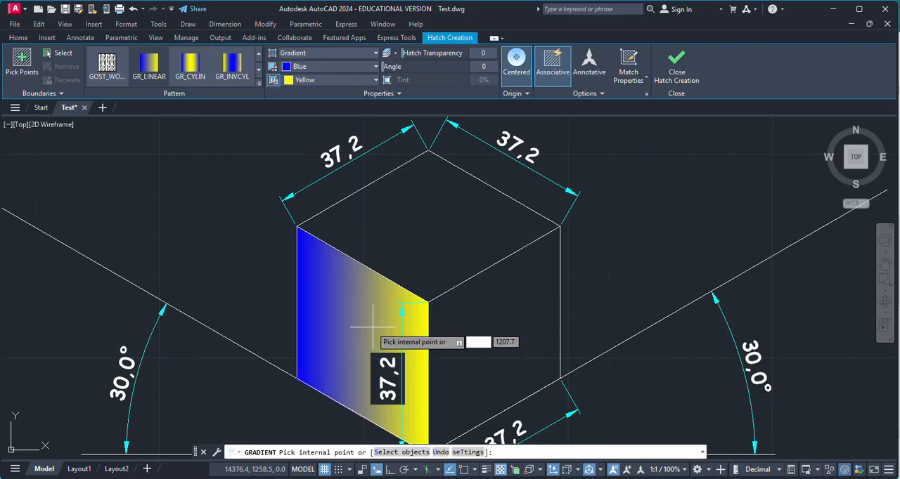
left_click(323, 330)
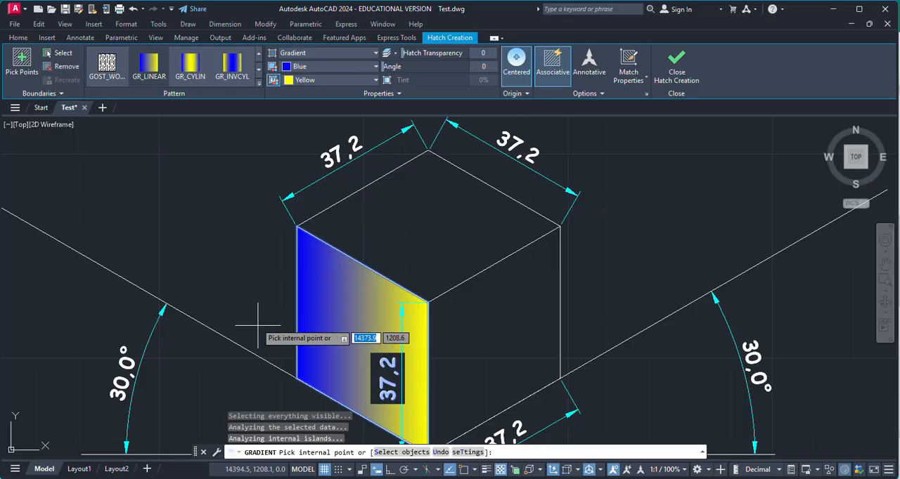
key("Escape")
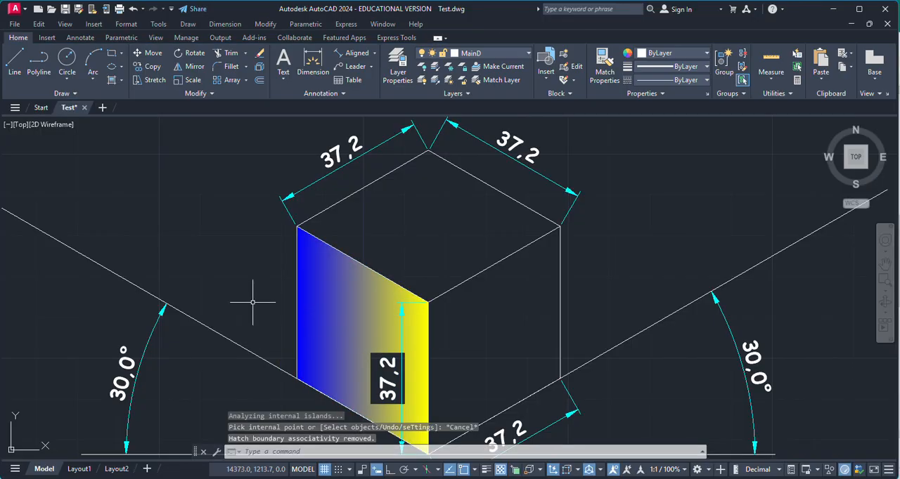
Hatch the cube's top and right faces with the ANSI31 pattern
left_click(121, 80)
left_click(131, 99)
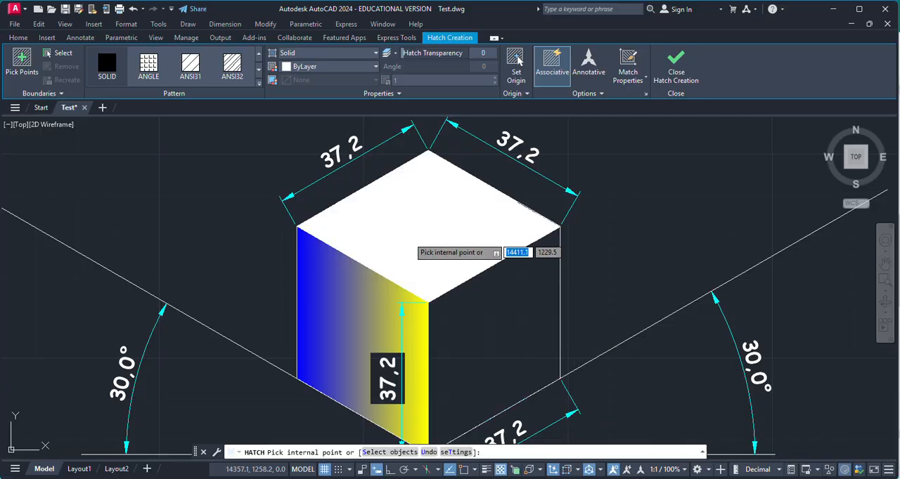
left_click(190, 67)
left_click(431, 237)
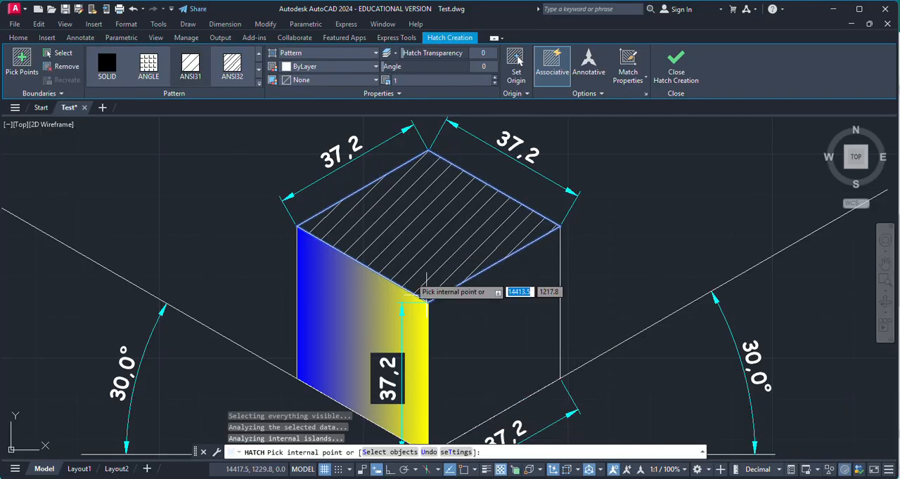
left_click(527, 346)
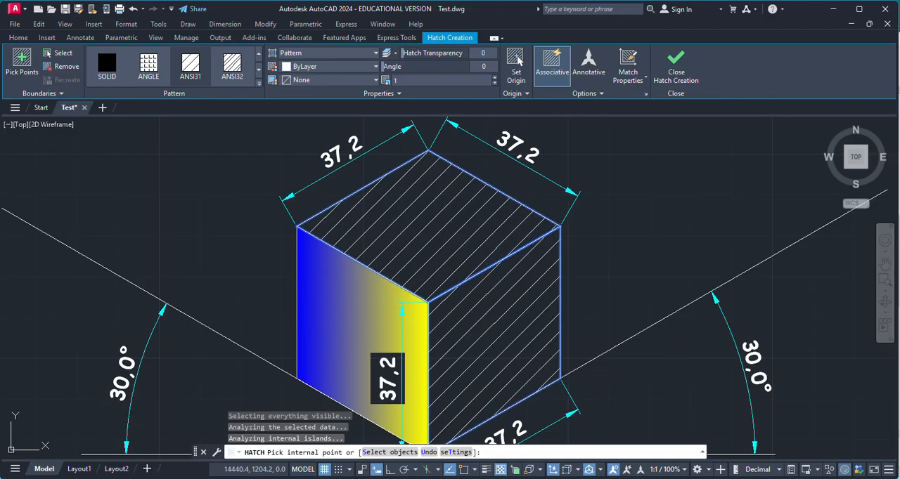
key("Escape")
Examine the finished isometric cube with its fills and dimensions, and compare it with the original hatched box
scroll(393, 299, "down", 2)
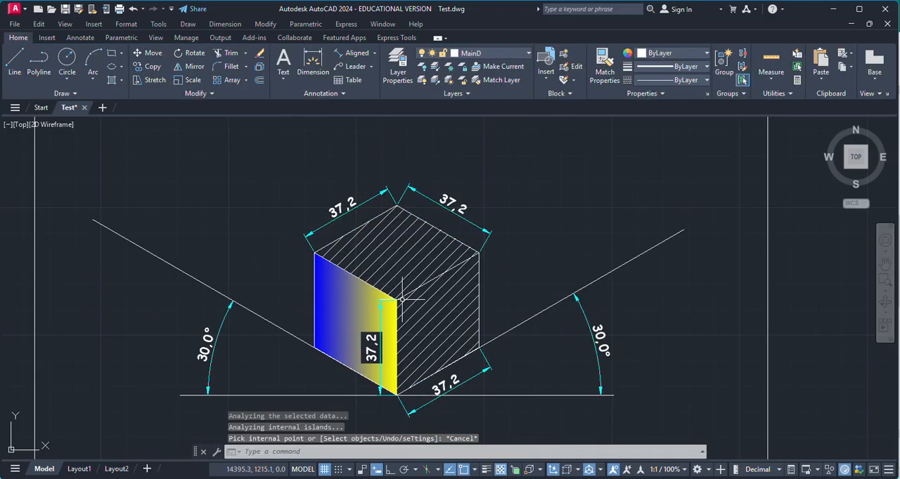
scroll(466, 357, "up", 1)
scroll(503, 363, "down", 1)
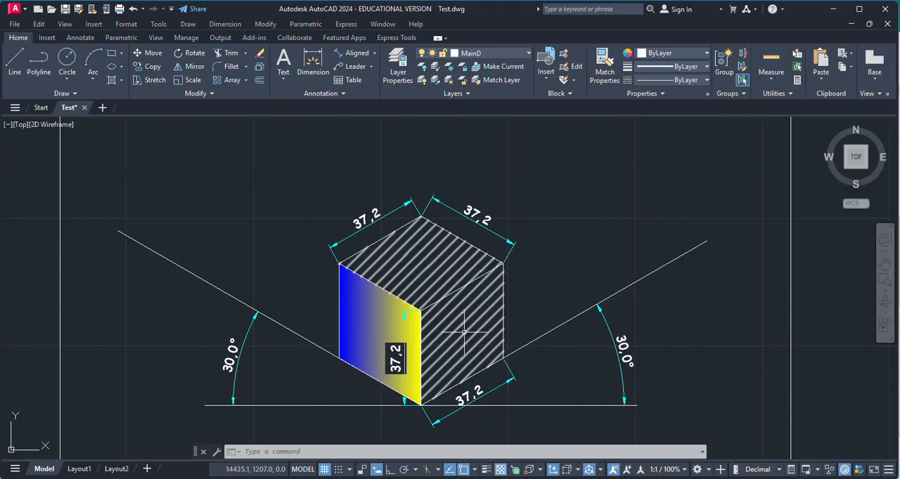
key("Escape")
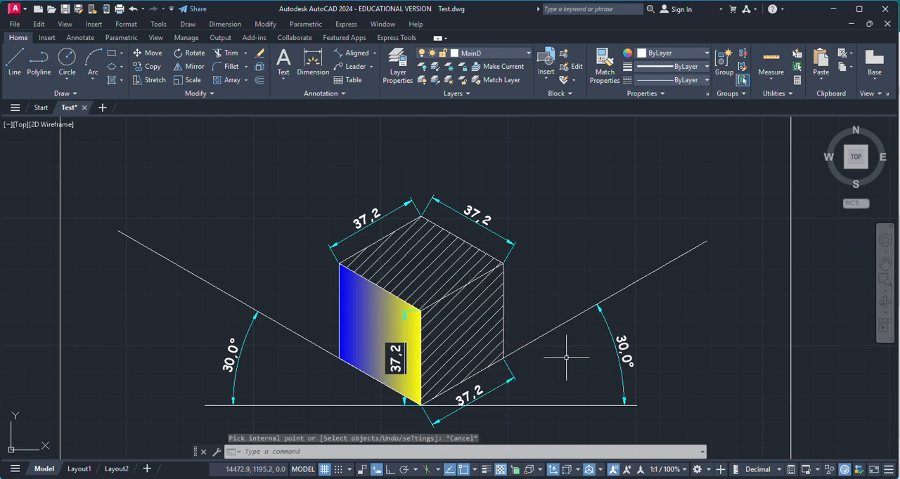
key("Escape")
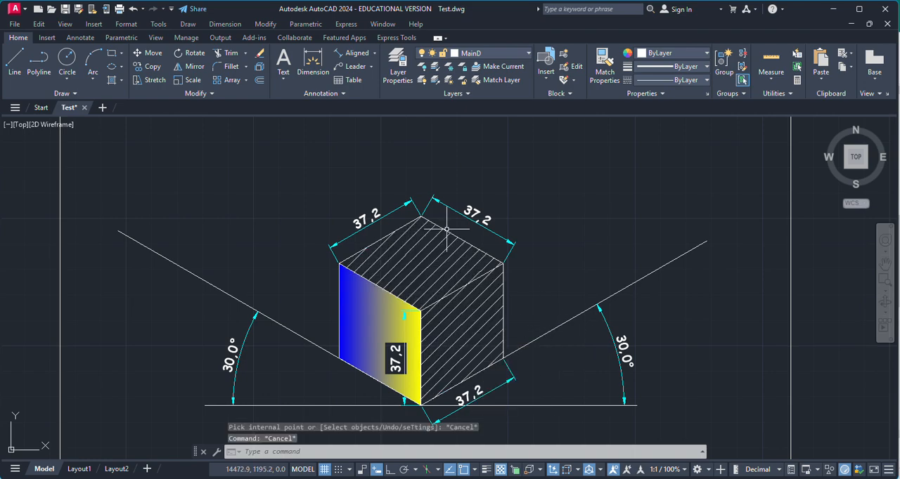
scroll(426, 249, "down", 4)
scroll(415, 290, "up", 4)
scroll(415, 298, "down", 2)
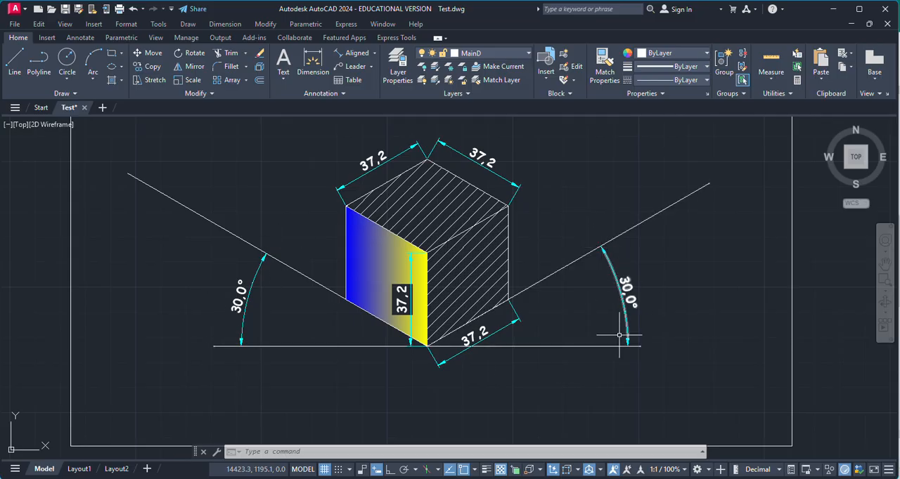
scroll(572, 346, "down", 1)
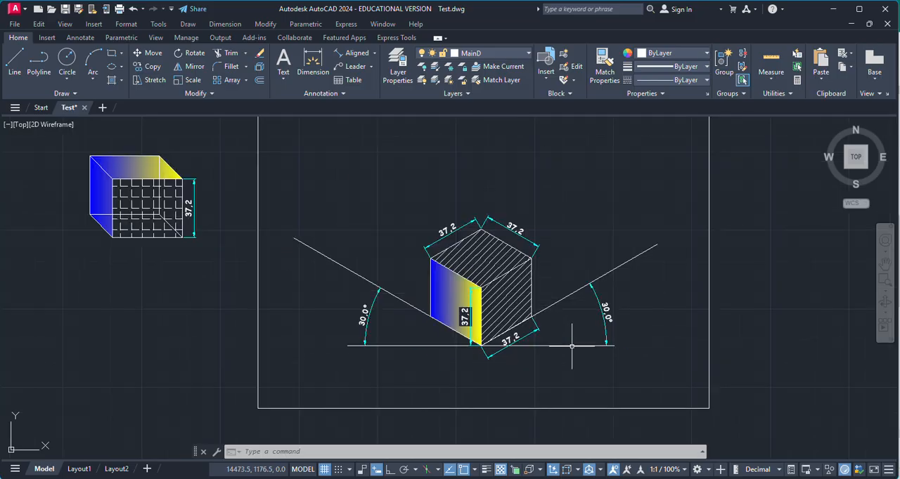
scroll(475, 298, "up", 1)
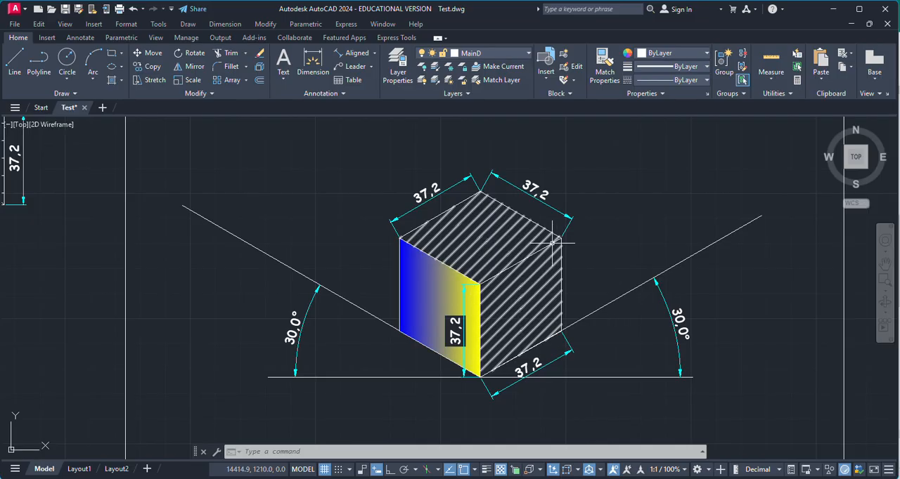
scroll(555, 245, "up", 2)
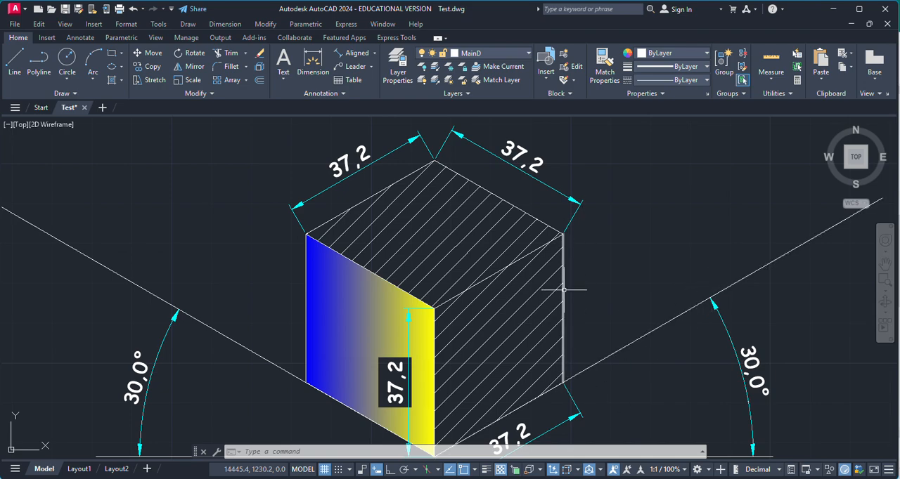
scroll(594, 285, "down", 4)
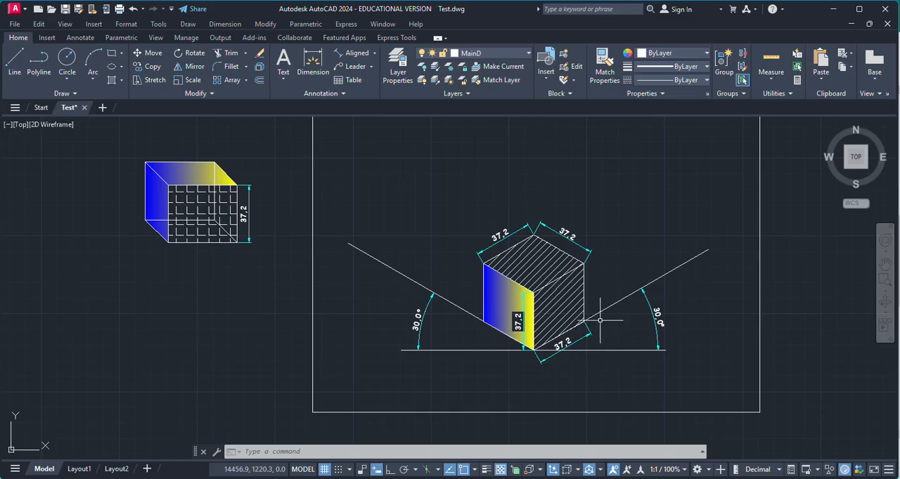
scroll(590, 286, "up", 2)
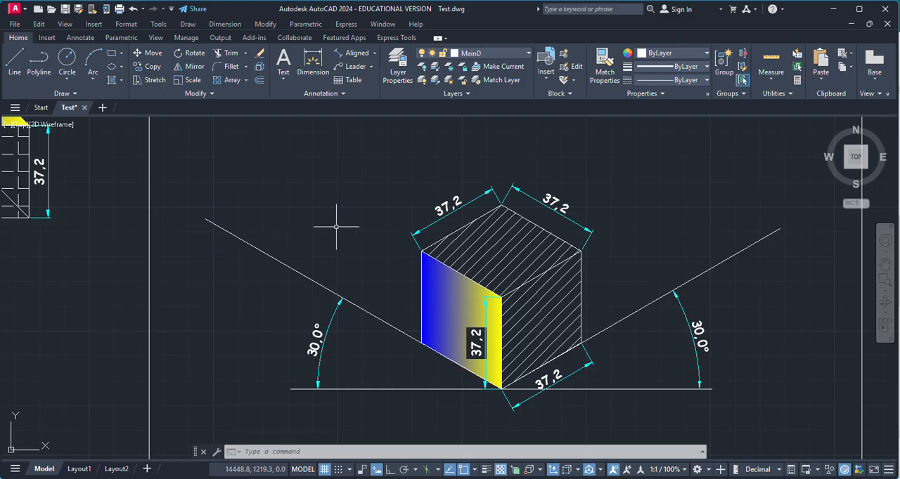
scroll(359, 257, "down", 2)
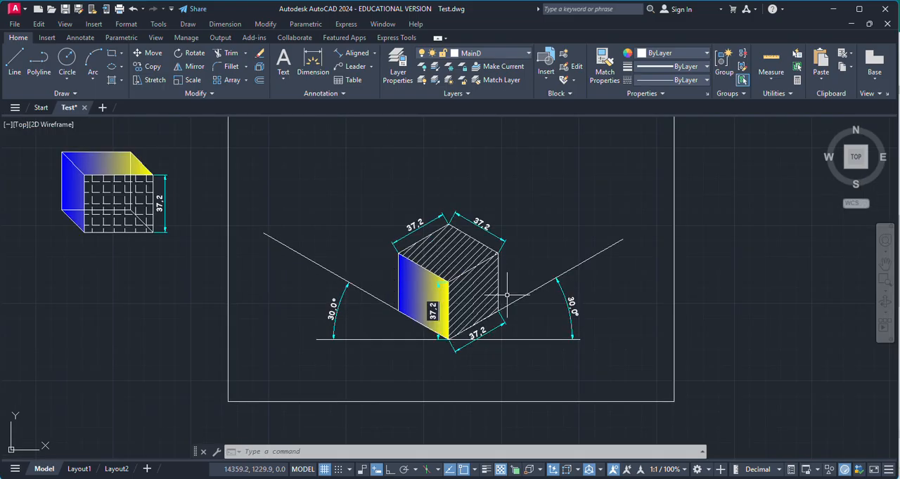
Copy the rectangular frame around the isometric cube to the empty area on its right, using its lower-right corner as base point
scroll(405, 305, "down", 2)
scroll(569, 327, "up", 2)
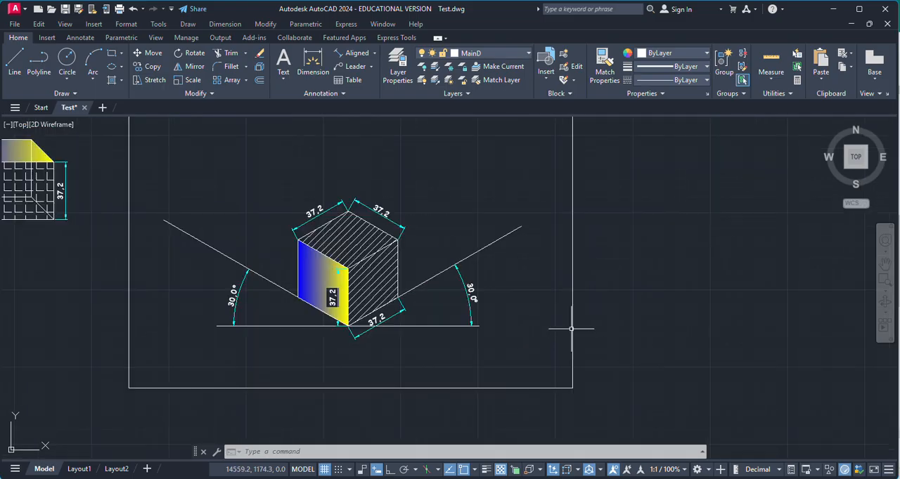
left_click(572, 380)
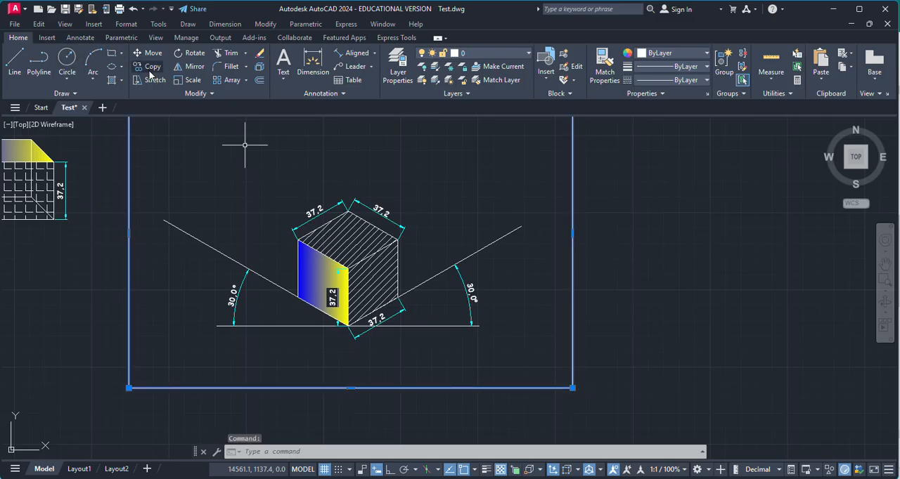
left_click(152, 66)
left_click(570, 386)
scroll(496, 344, "down", 2)
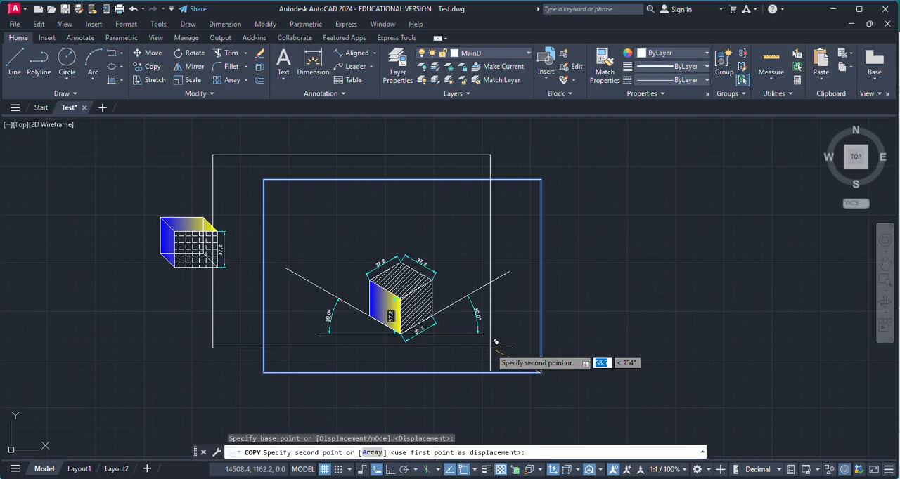
scroll(533, 380, "down", 2)
scroll(745, 375, "up", 4)
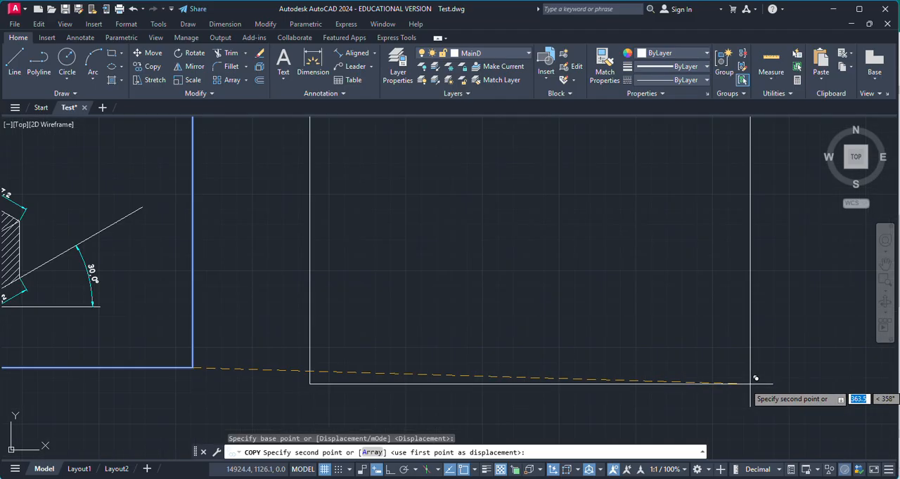
left_click(750, 367)
scroll(506, 355, "down", 2)
key("Escape")
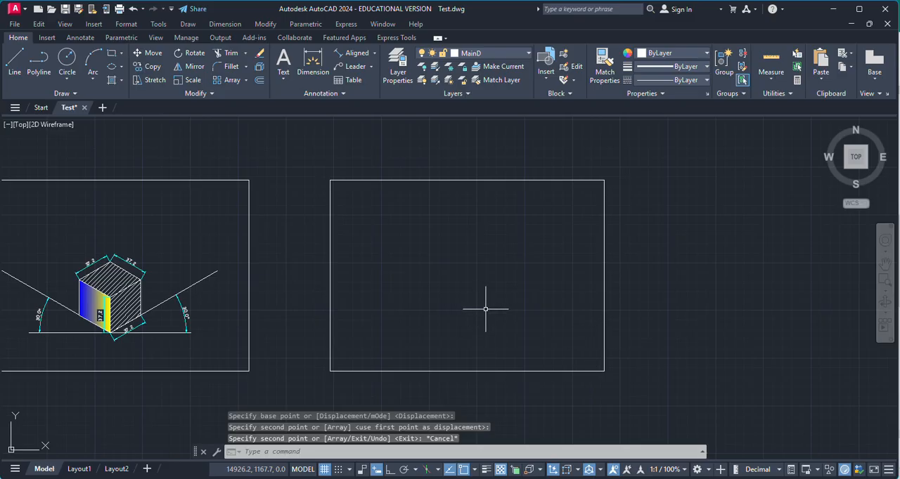
Turn on Ortho mode and isometric drafting with the left isoplane active
scroll(485, 309, "up", 2)
scroll(524, 332, "down", 2)
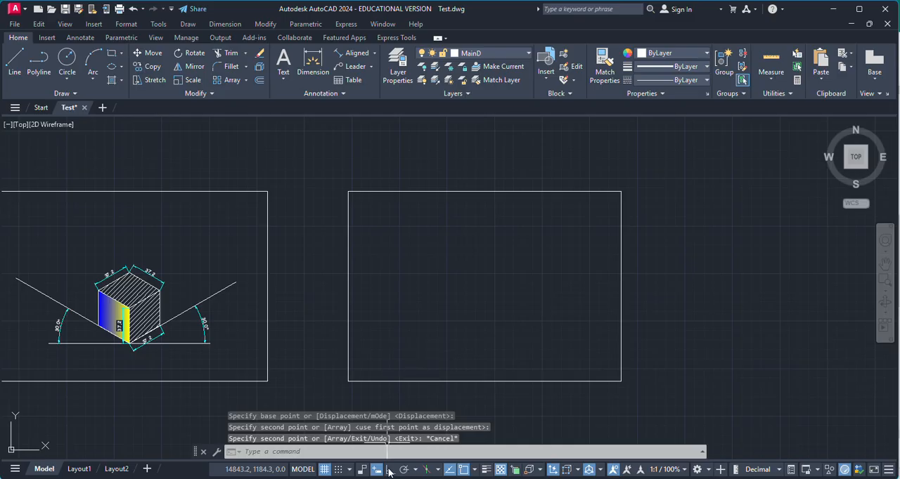
left_click(390, 470)
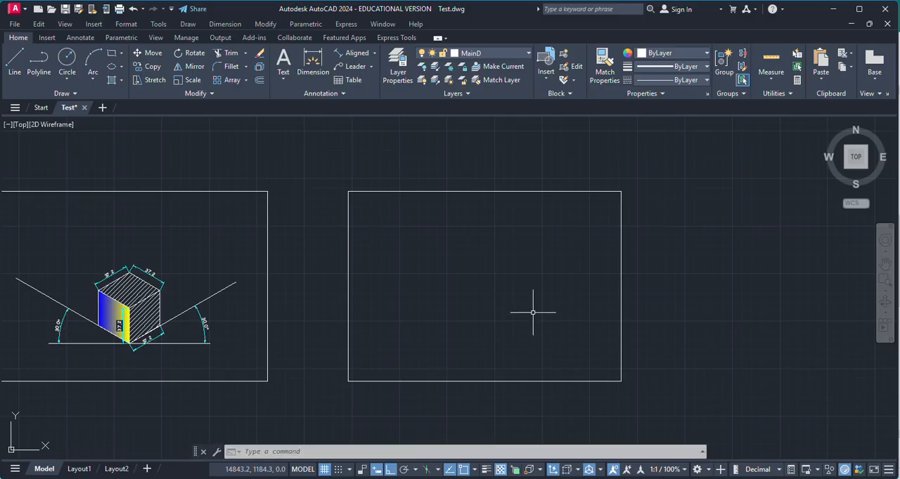
scroll(535, 310, "up", 2)
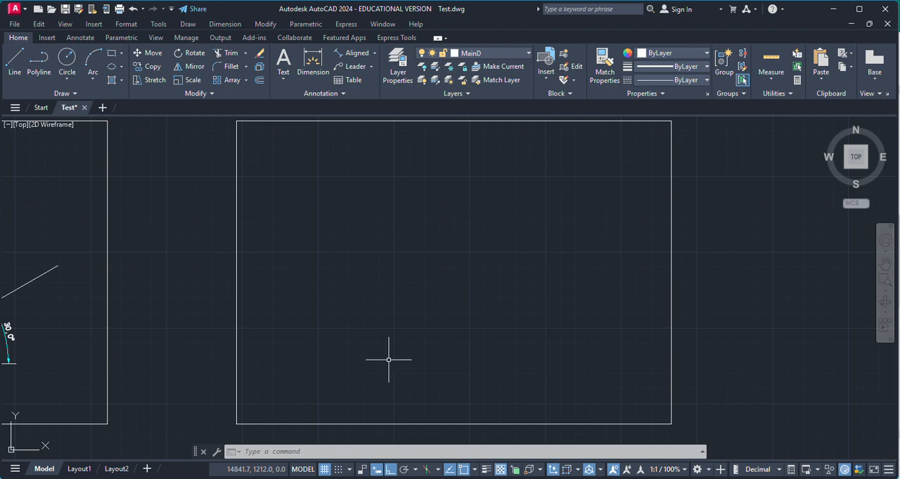
left_click(425, 471)
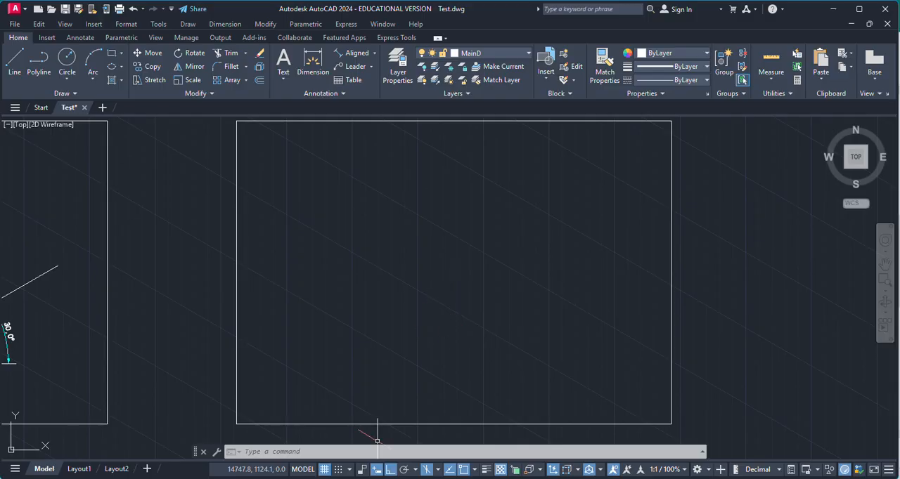
left_click(437, 471)
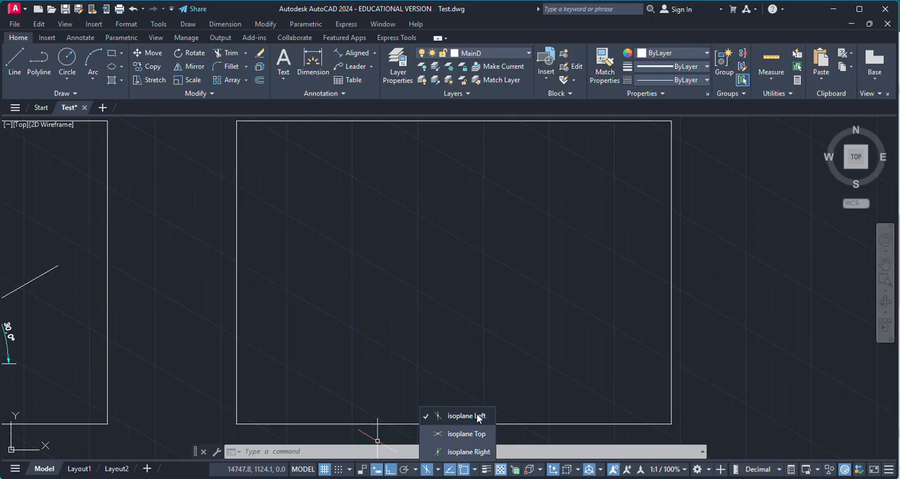
key("Escape")
left_click(463, 348)
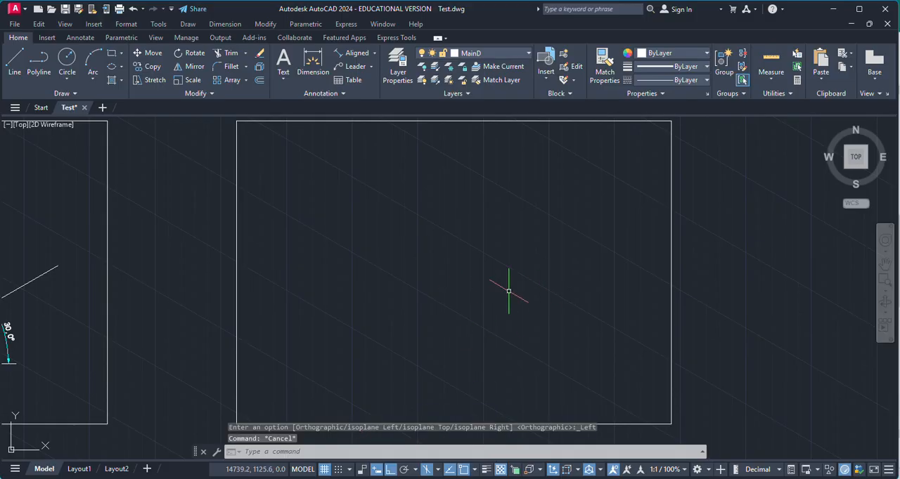
Switch the isometric drafting plane to isoplane Right, to isoplane Top, and back to isoplane Left
scroll(504, 291, "up", 5)
scroll(503, 292, "down", 5)
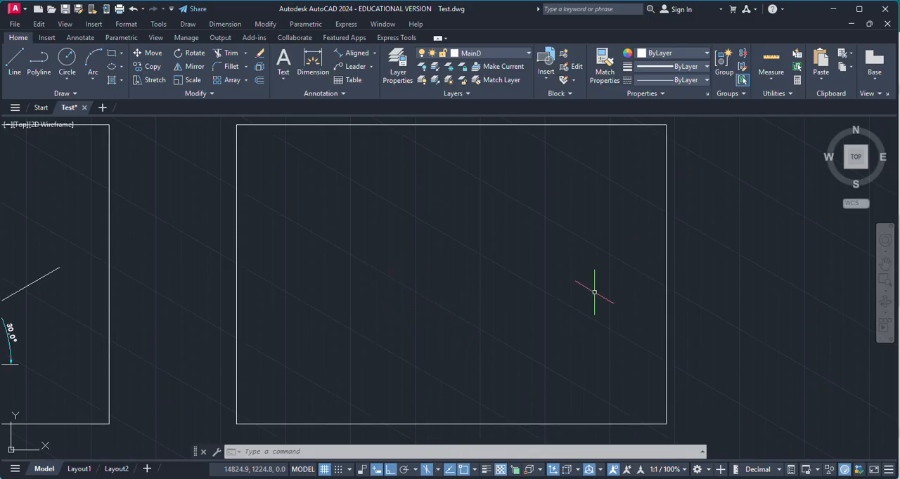
left_click(437, 469)
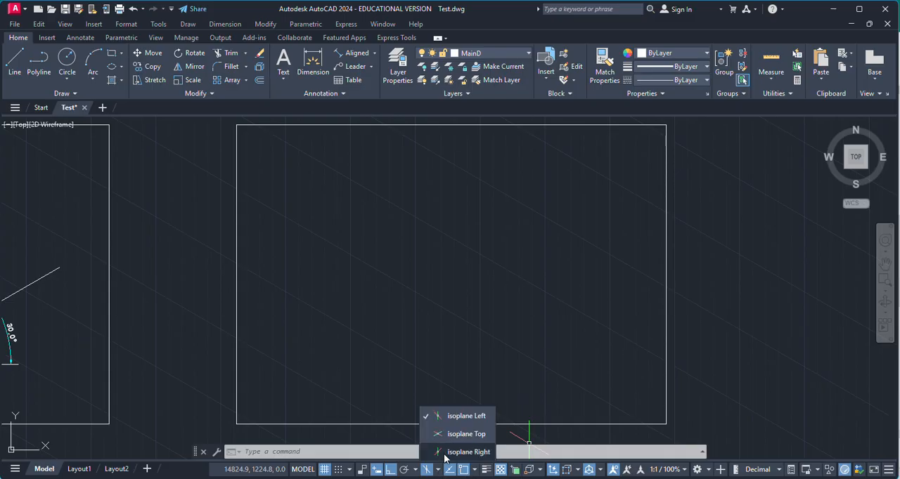
left_click(460, 416)
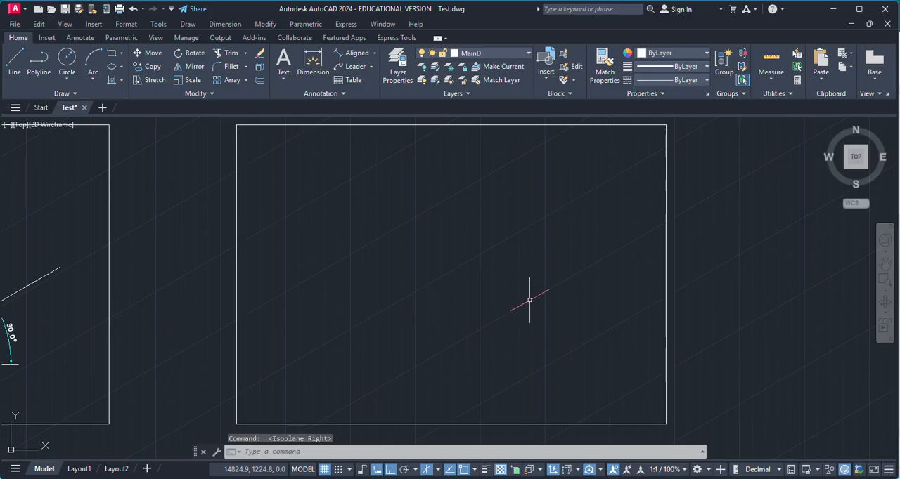
left_click(438, 471)
left_click(453, 432)
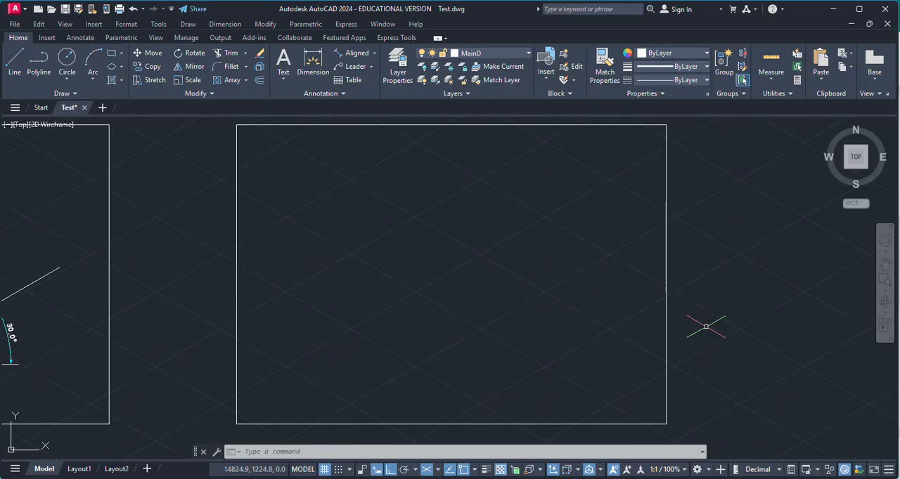
left_click(437, 469)
left_click(475, 415)
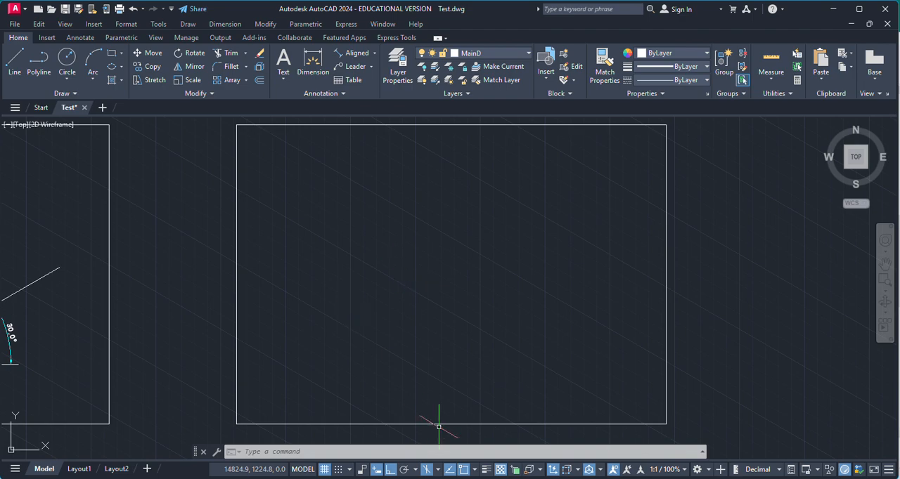
Examine the finished isometric cube and its 30-degree axes beside the empty copied frame
scroll(466, 326, "down", 2)
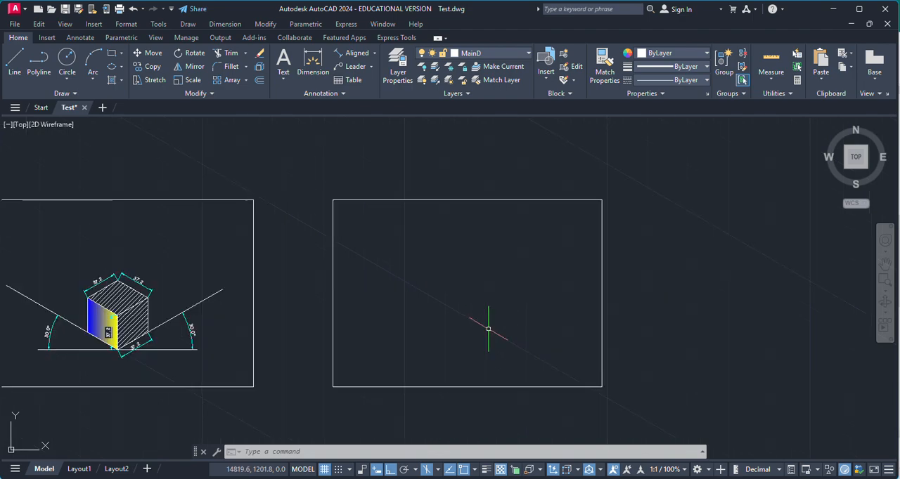
scroll(125, 327, "up", 2)
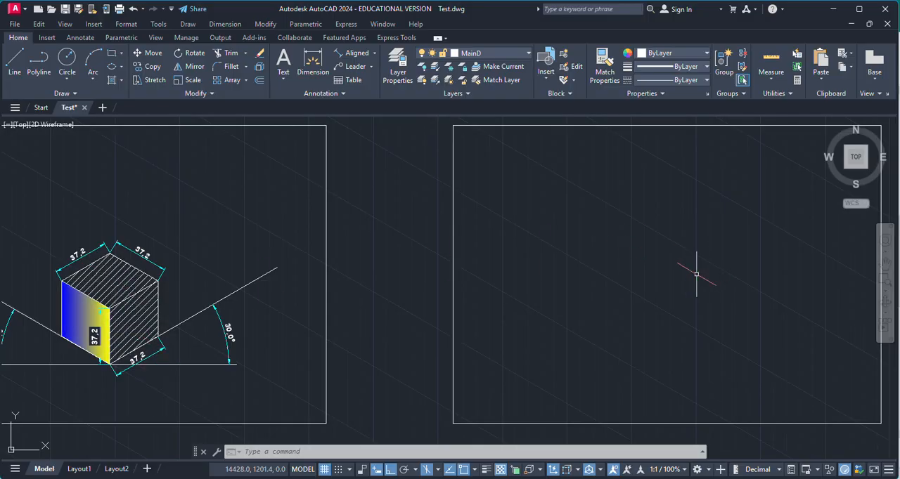
scroll(654, 271, "up", 2)
scroll(603, 298, "down", 2)
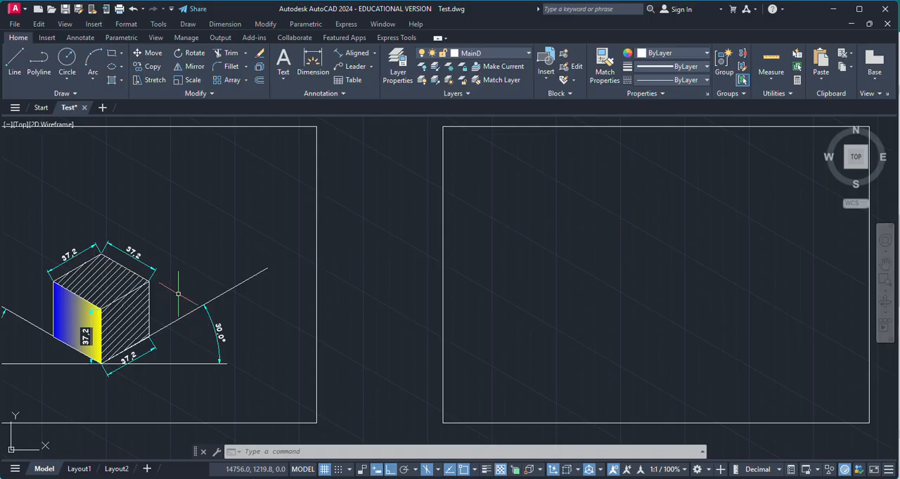
scroll(428, 299, "down", 3)
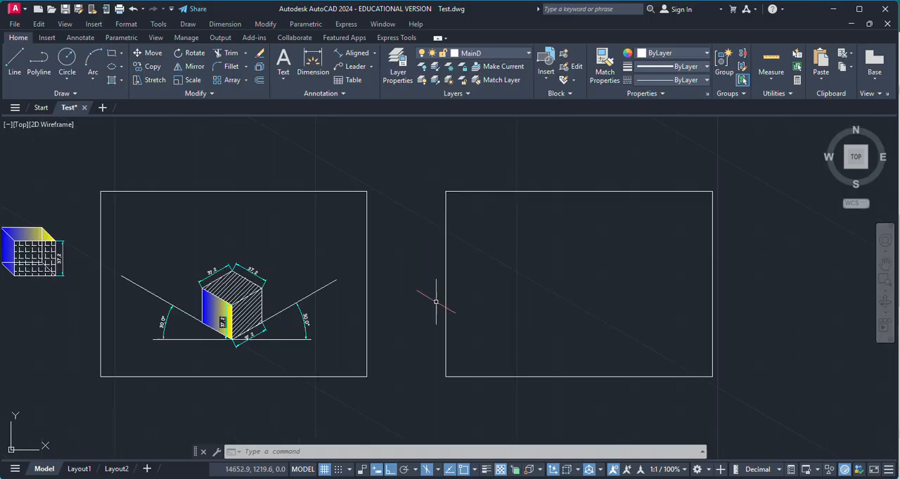
scroll(558, 296, "up", 6)
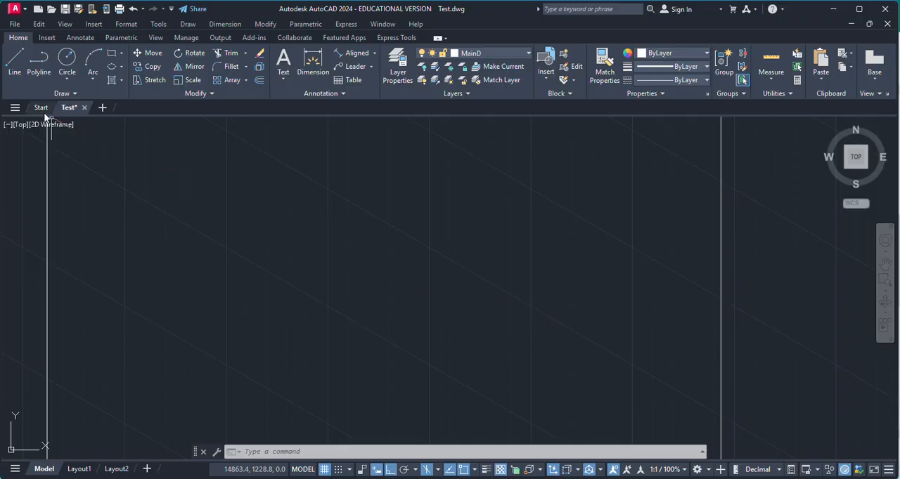
scroll(322, 289, "down", 4)
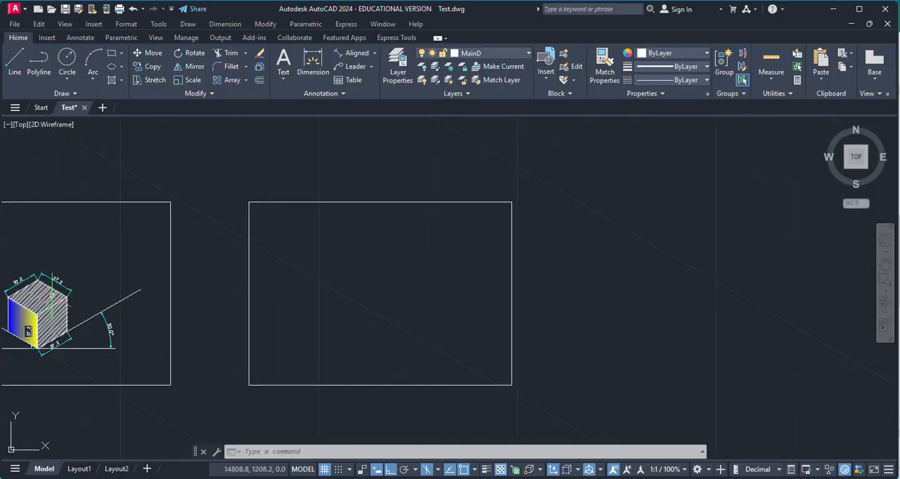
scroll(58, 288, "up", 4)
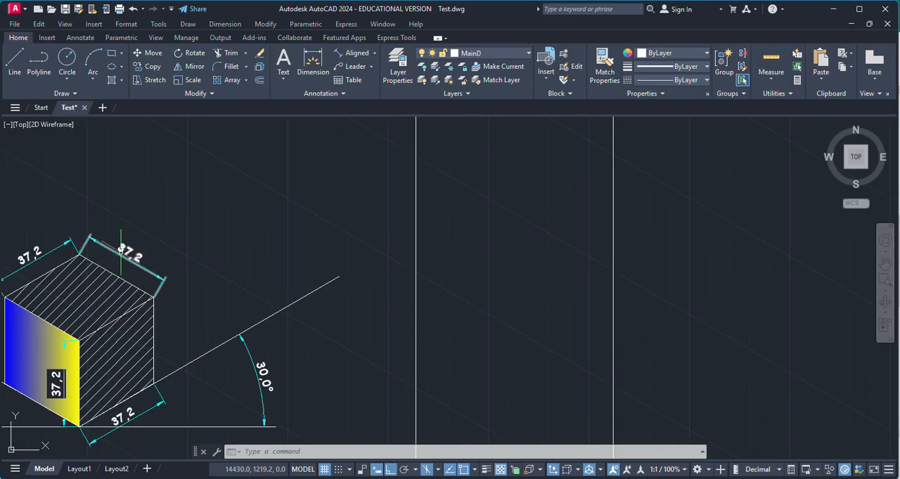
scroll(133, 260, "down", 3)
scroll(467, 274, "up", 2)
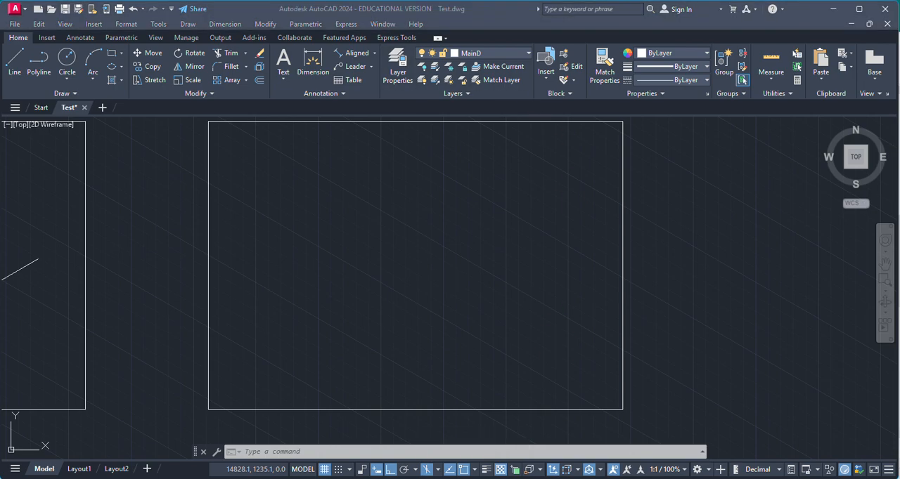
Turn on polar tracking in place of Ortho mode, with the 30, 60, 90, 120 degree increments
left_click(404, 470)
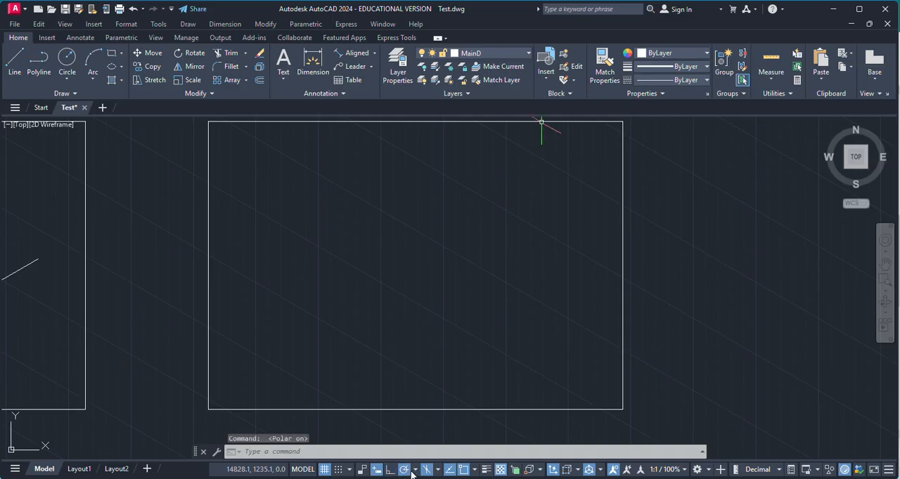
left_click(415, 471)
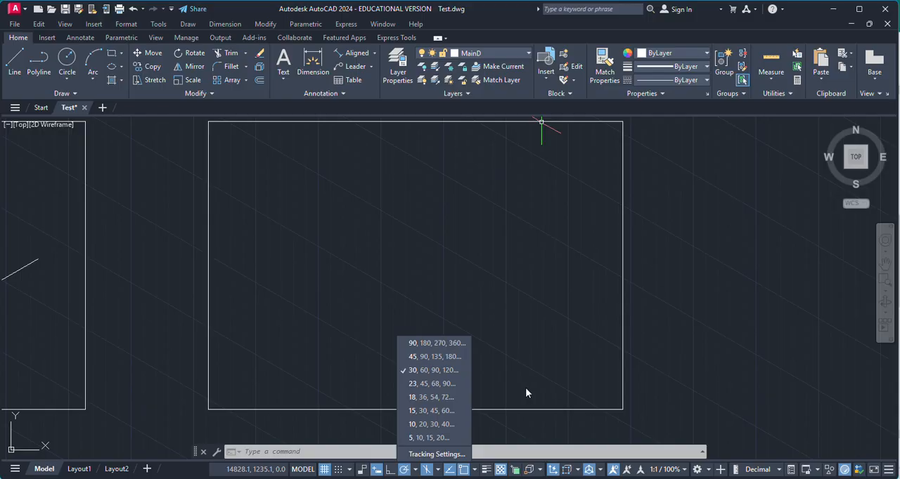
scroll(552, 393, "down", 2)
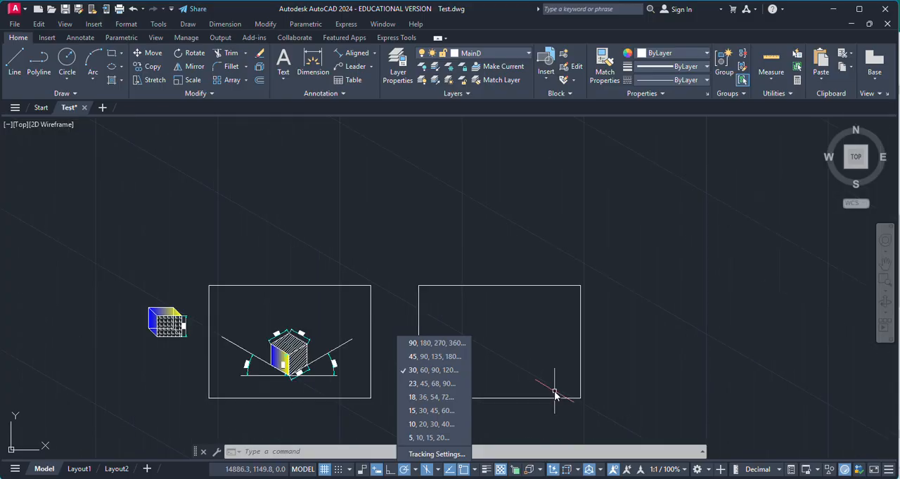
scroll(326, 378, "up", 3)
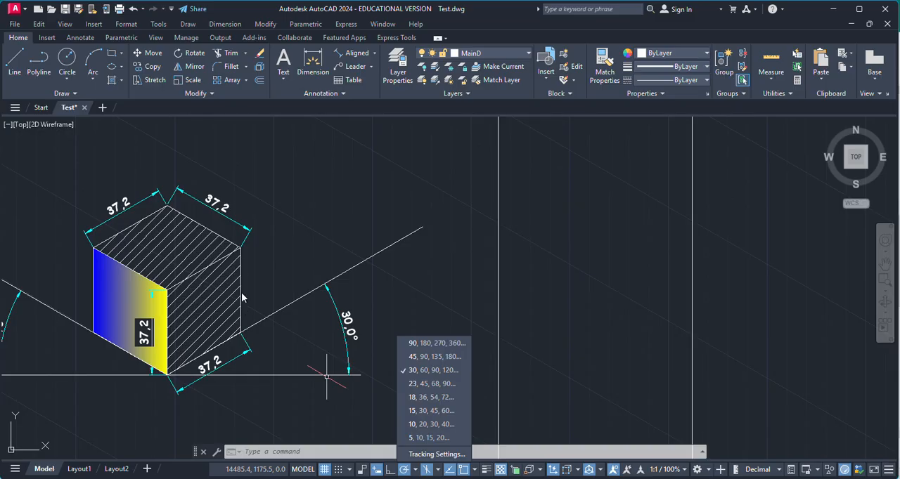
left_click(439, 370)
scroll(351, 377, "down", 2)
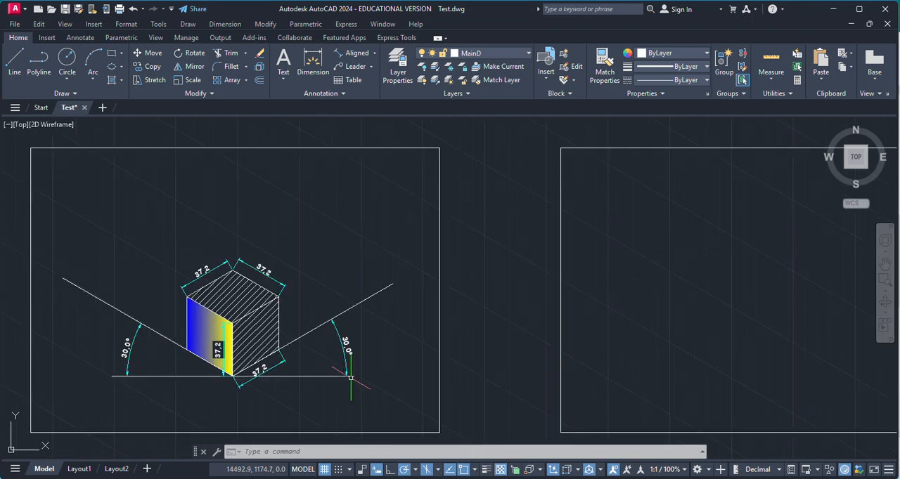
left_click(14, 63)
scroll(379, 302, "down", 4)
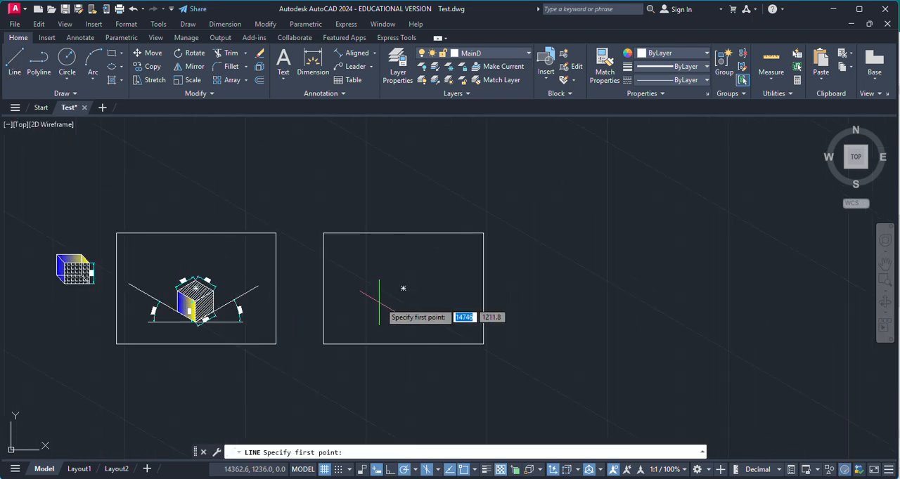
scroll(391, 305, "up", 5)
left_click(373, 366)
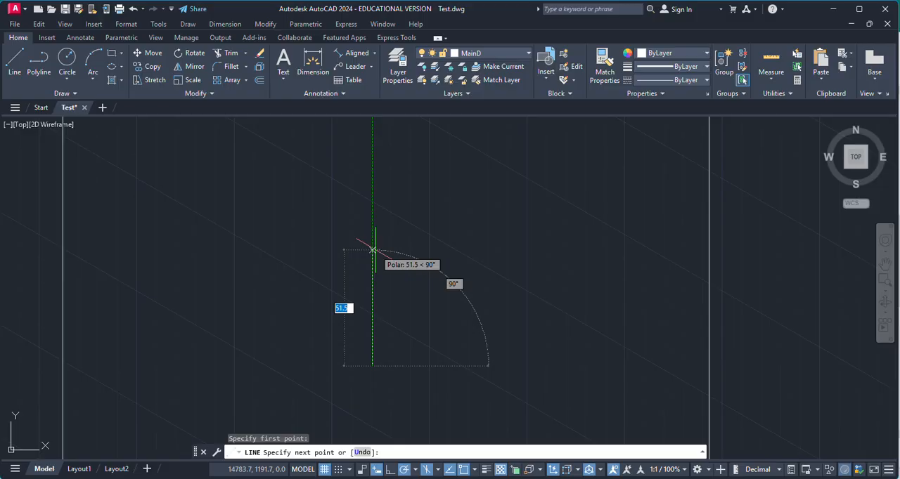
key("Escape")
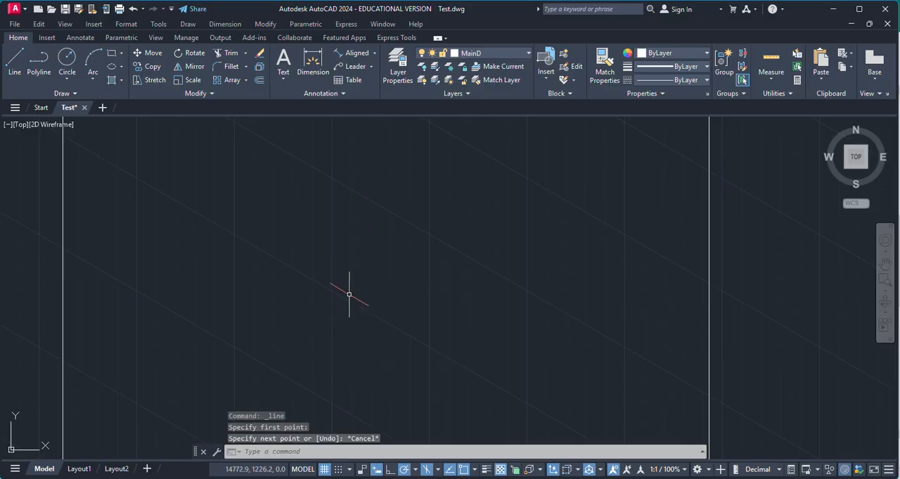
left_click(416, 471)
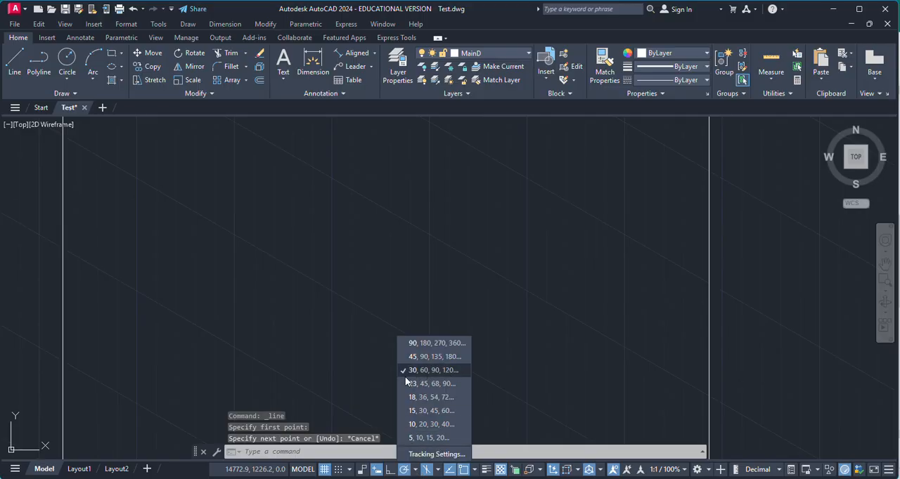
key("Escape")
left_click(21, 73)
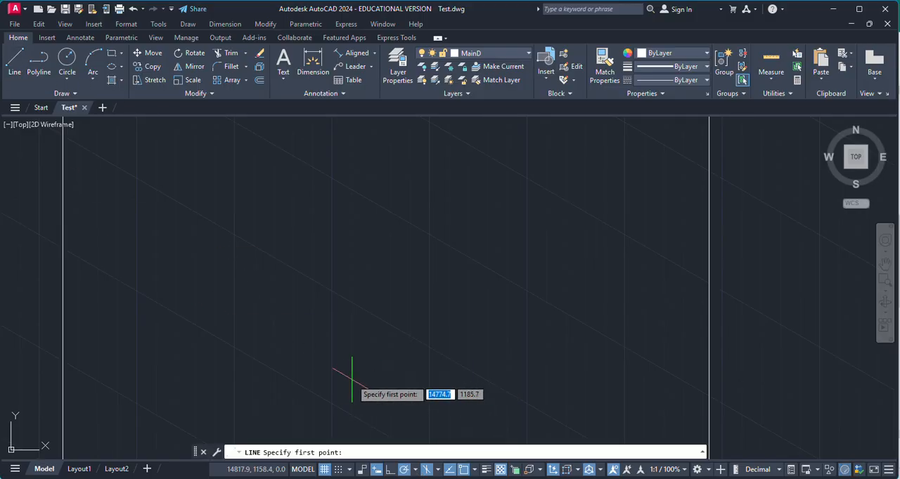
left_click(352, 379)
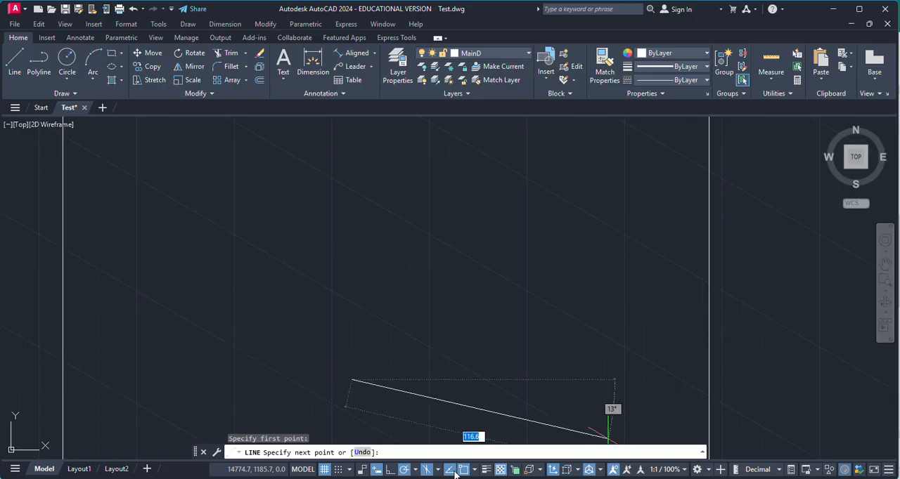
left_click(415, 471)
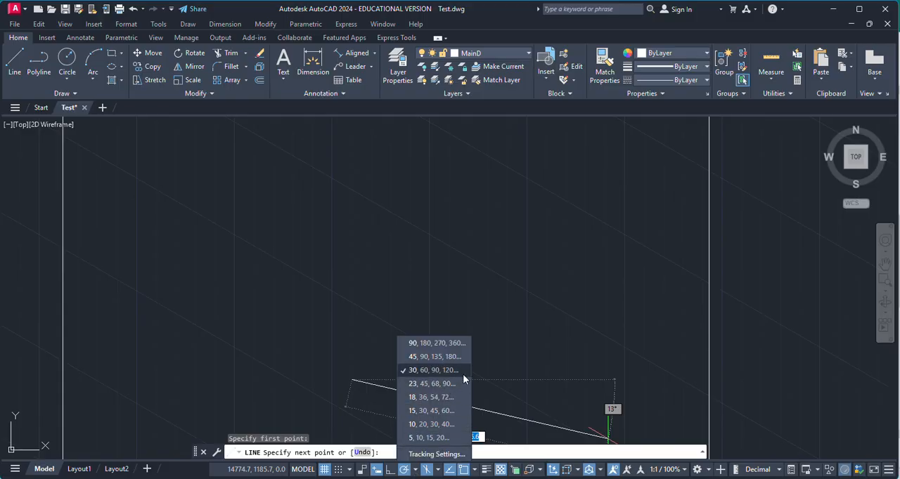
key("Escape")
left_click(525, 310)
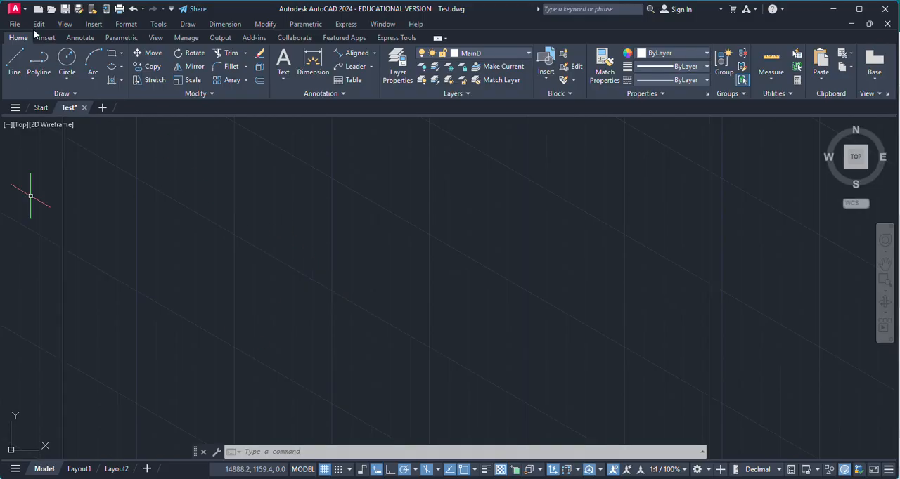
left_click(10, 62)
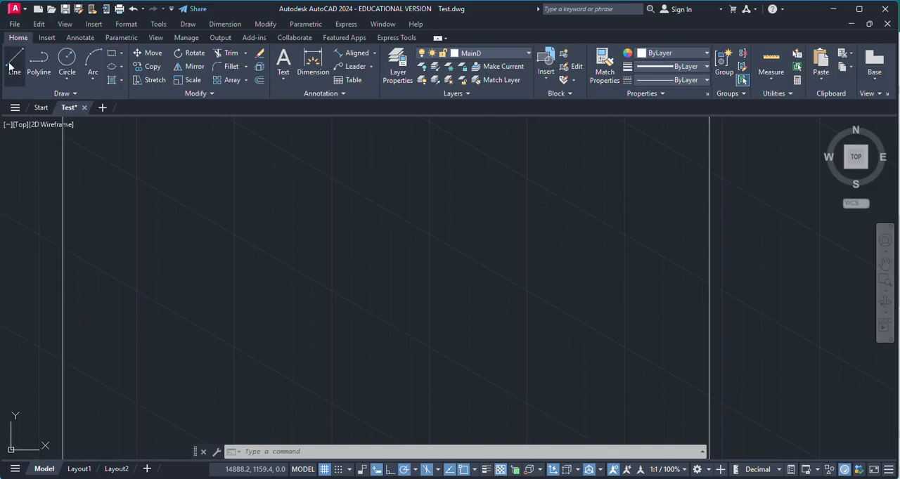
left_click(374, 385)
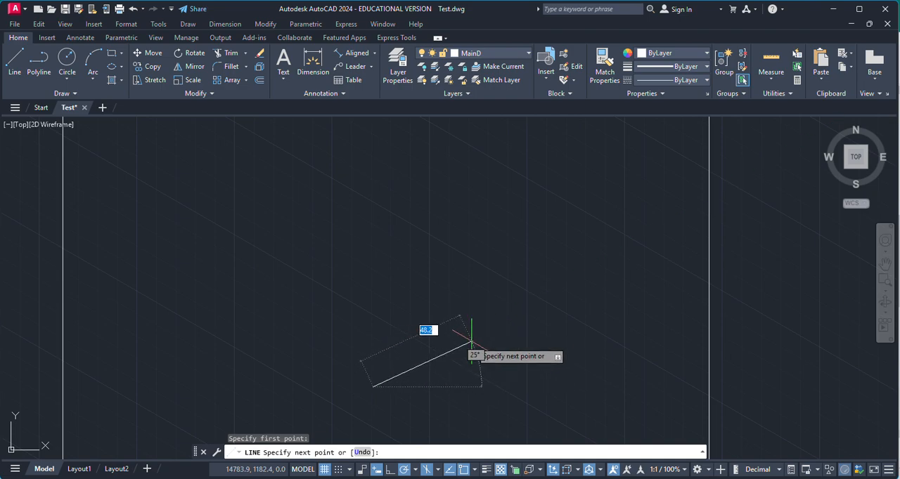
scroll(470, 340, "down", 4)
key("Escape")
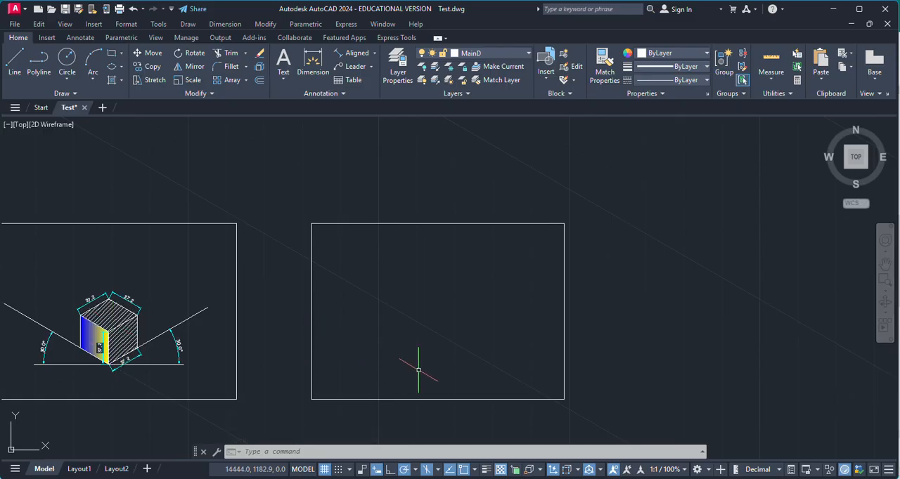
Start a line in the lower middle of the empty second frame with a 37.2 segment at 30 degrees
scroll(420, 369, "up", 2)
left_click(14, 64)
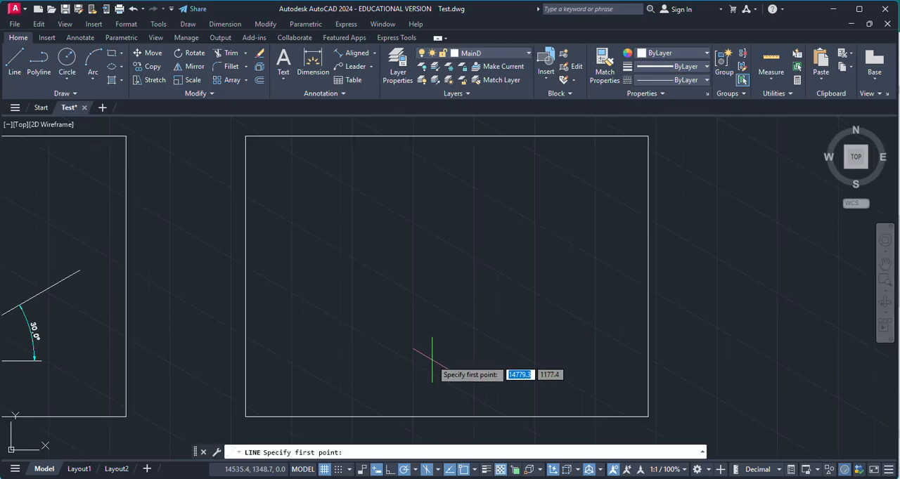
scroll(450, 367, "down", 2)
scroll(457, 362, "up", 4)
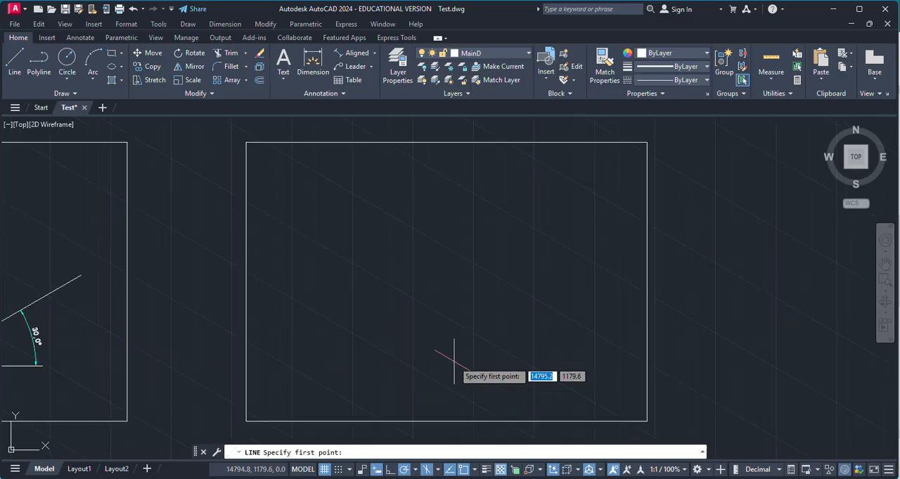
left_click(417, 381)
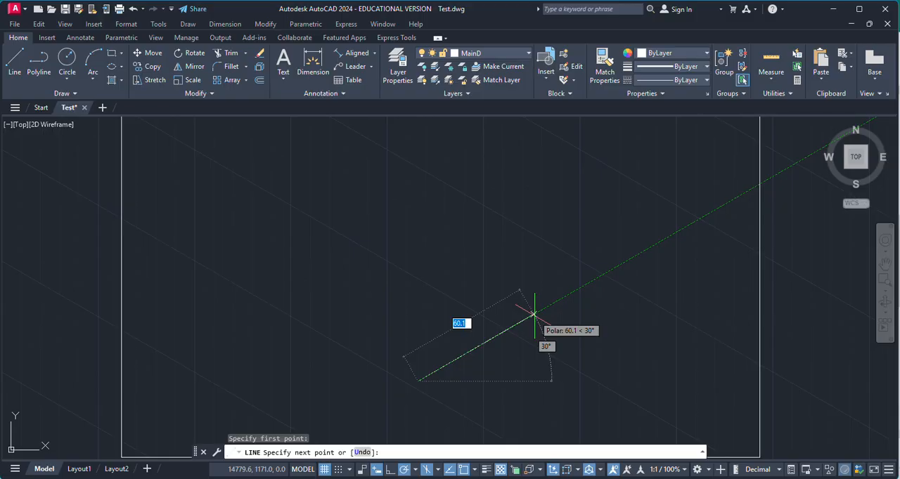
type("37.2")
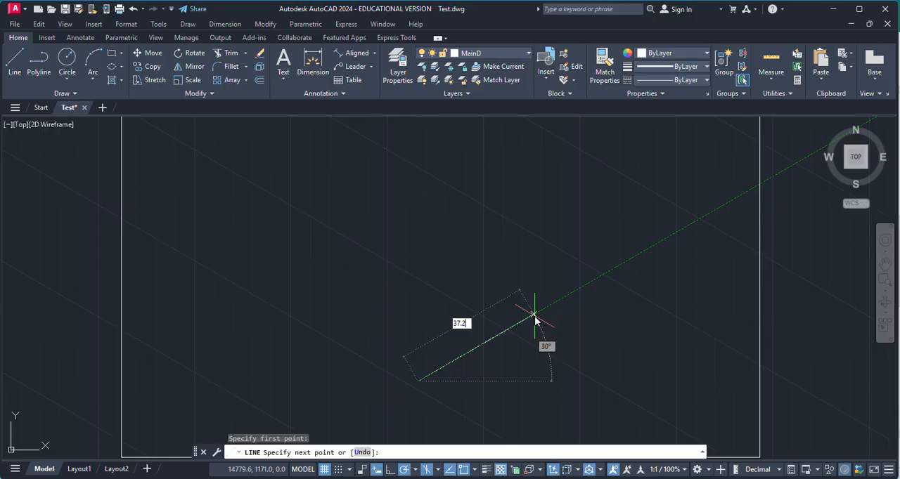
key("Return")
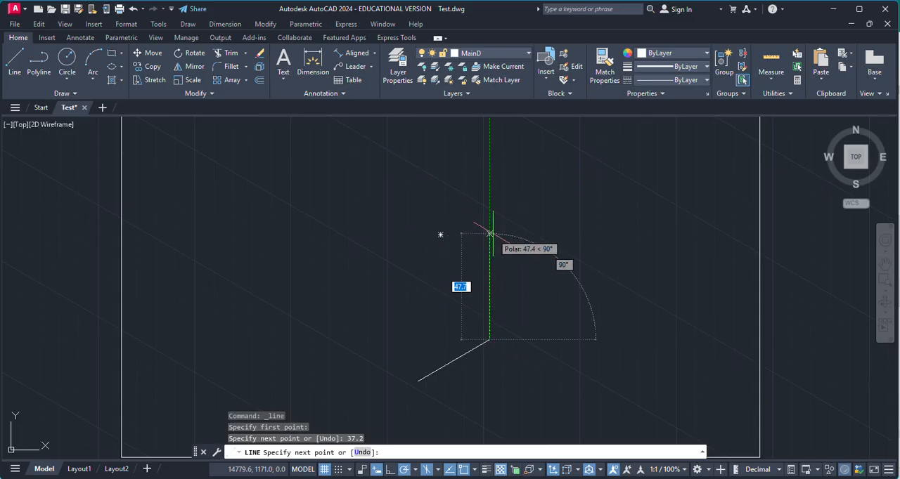
Complete the cube's right face with a 37.2 segment upward, a 37.2 segment at 210 degrees, and a closing segment to the start point
type("37.")
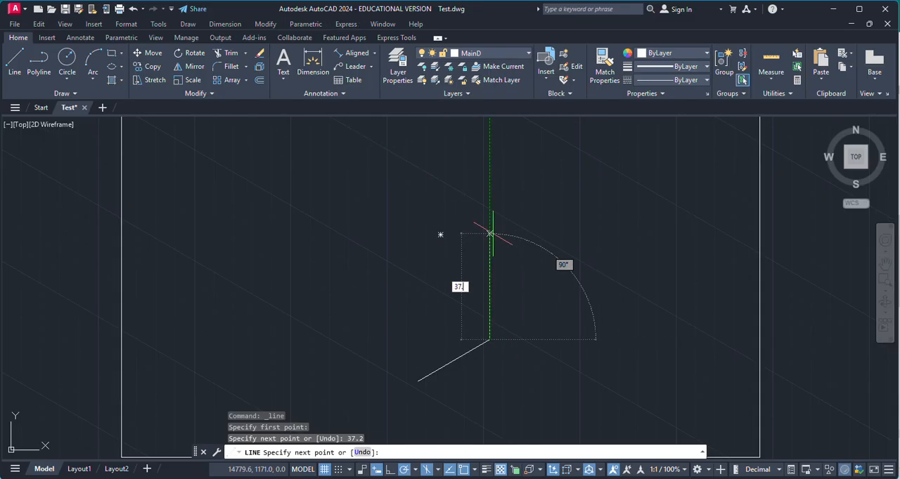
type("2")
key("Return")
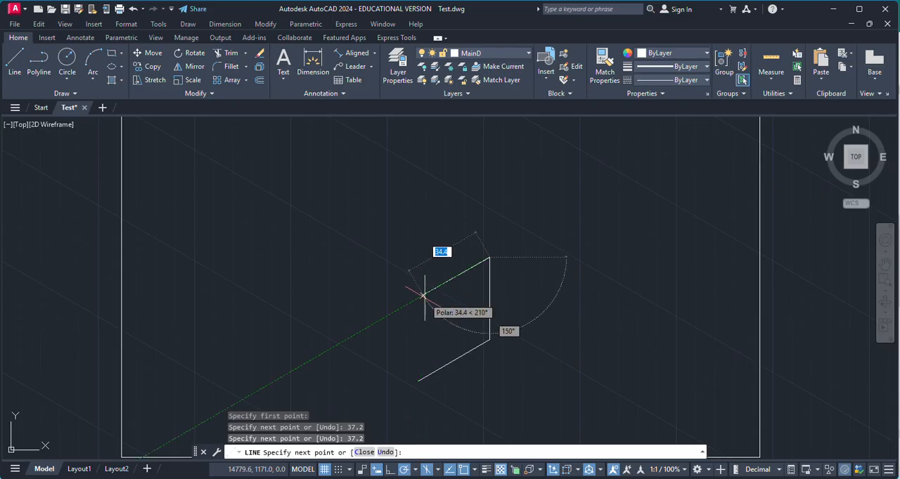
type("37")
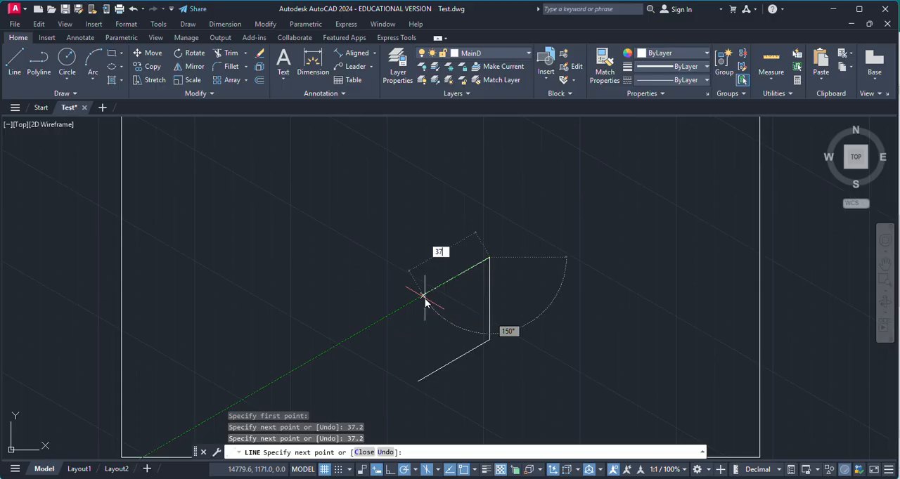
type(".2")
key("Return")
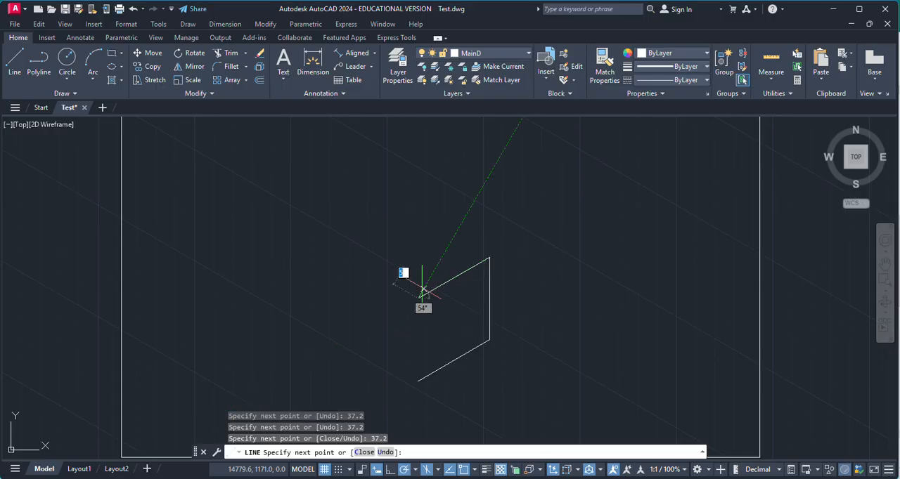
left_click(418, 381)
key("Return")
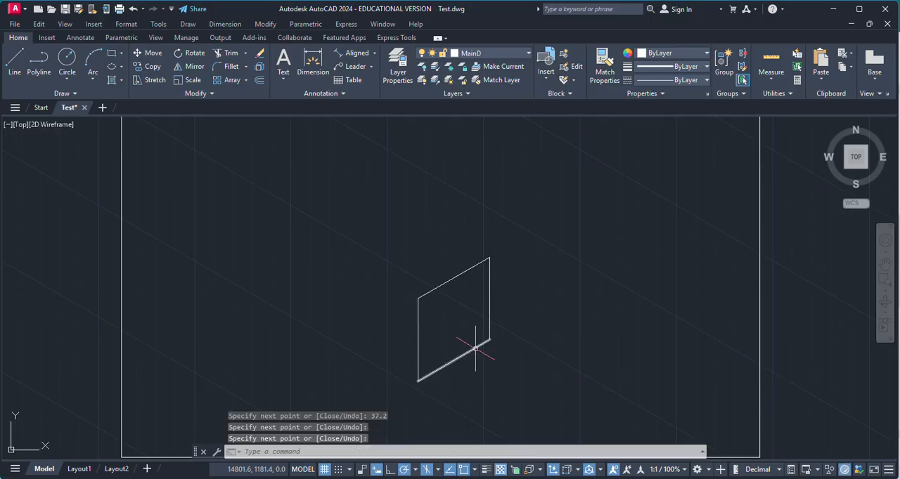
Draw the left face's upper edge from the right face's upper-left corner, 37.2 long at 150 degrees
key("Return")
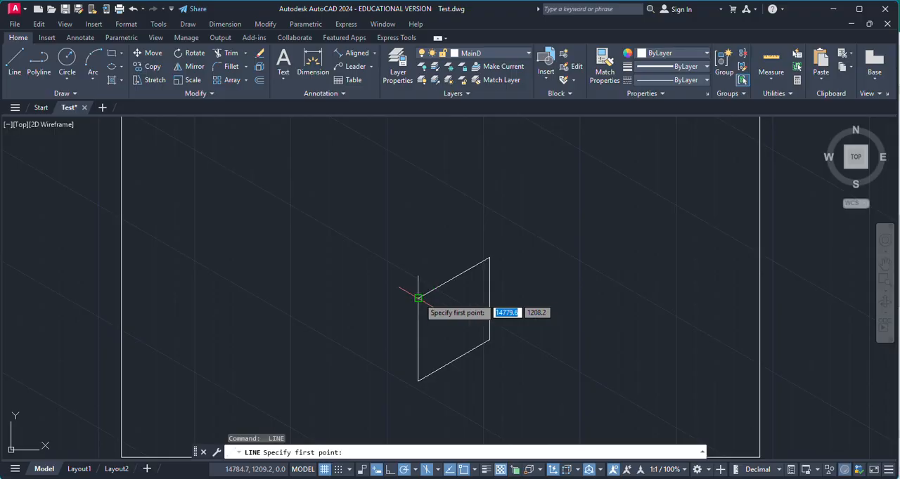
left_click(417, 298)
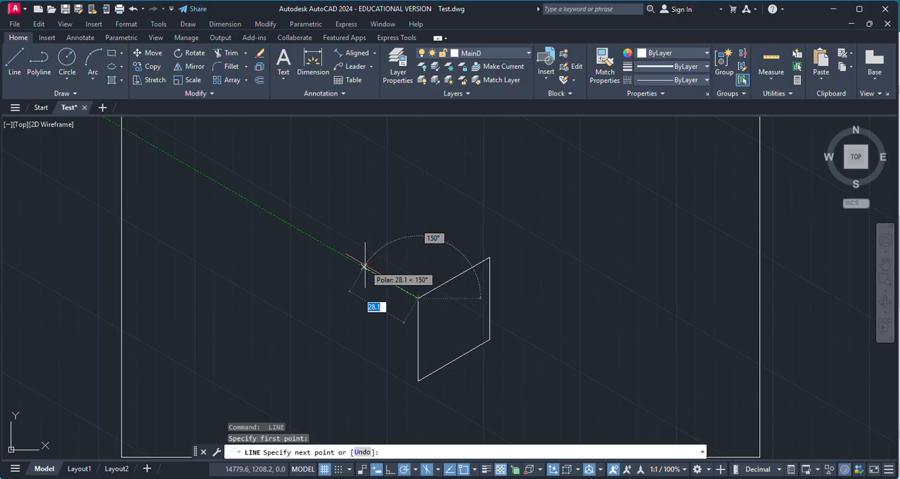
scroll(364, 267, "up", 4)
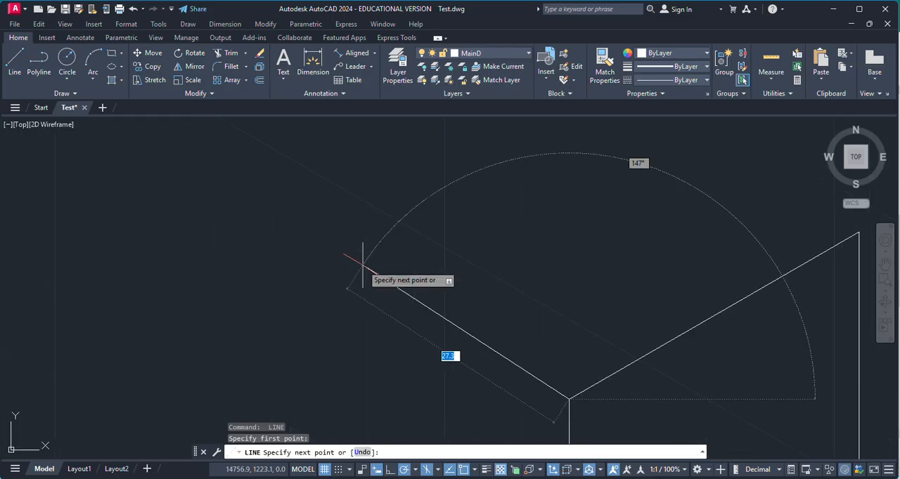
scroll(361, 265, "down", 1)
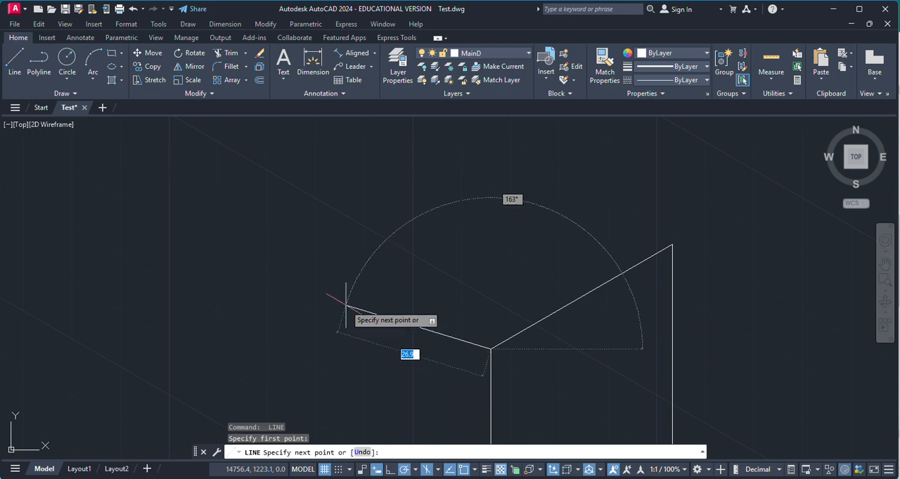
key("BackSpace")
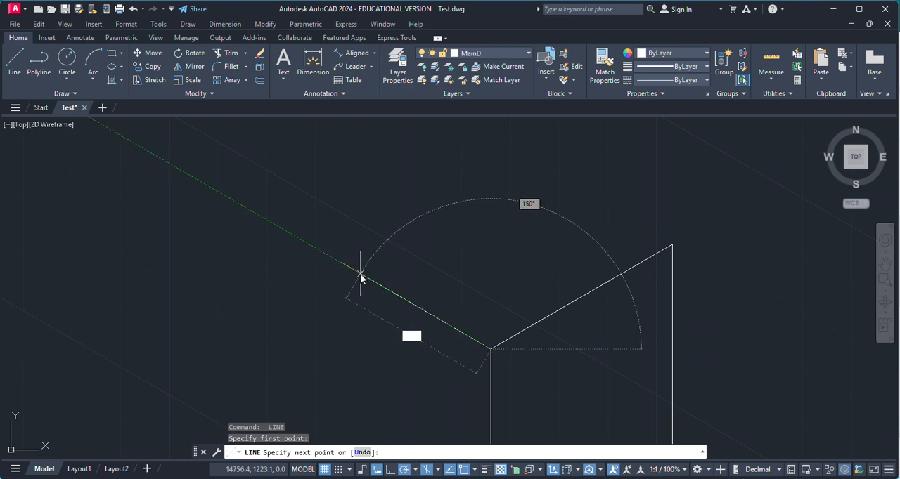
type("37.2")
key("Return")
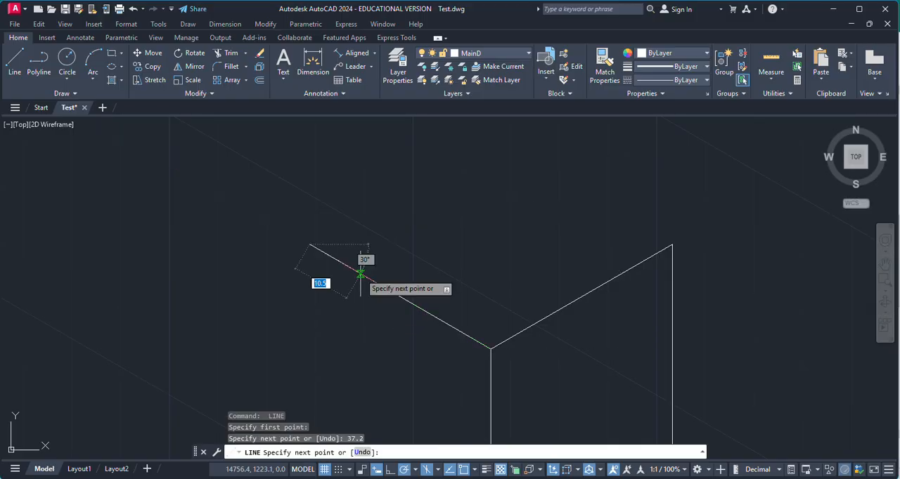
Finish the left face with a 37.2 segment straight down and a segment to the cube's lowest corner
scroll(380, 301, "down", 2)
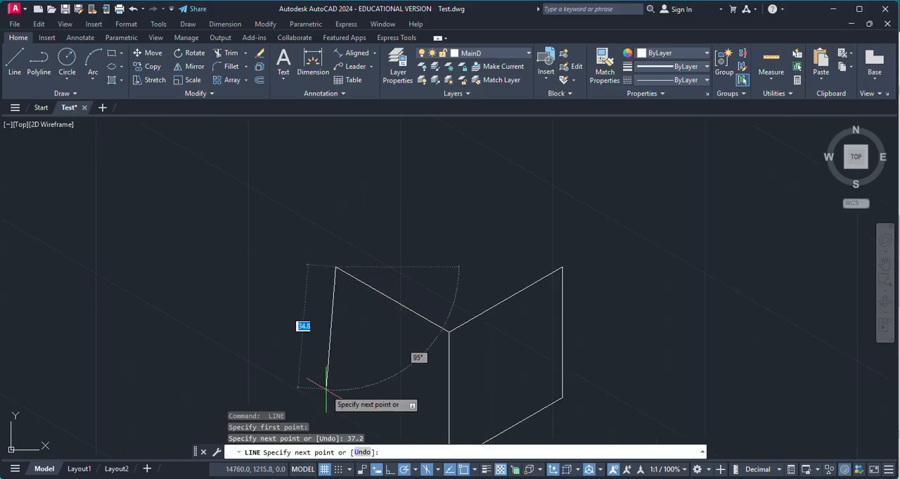
type("3")
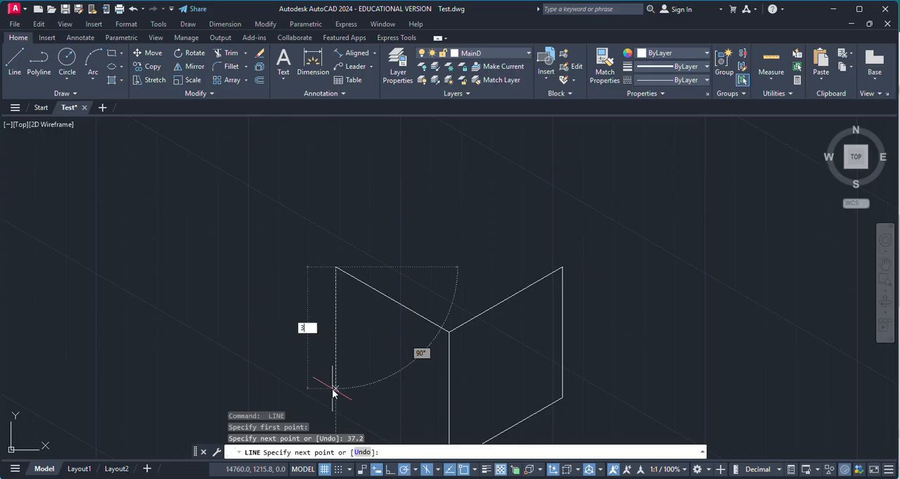
type("7.2")
key("Return")
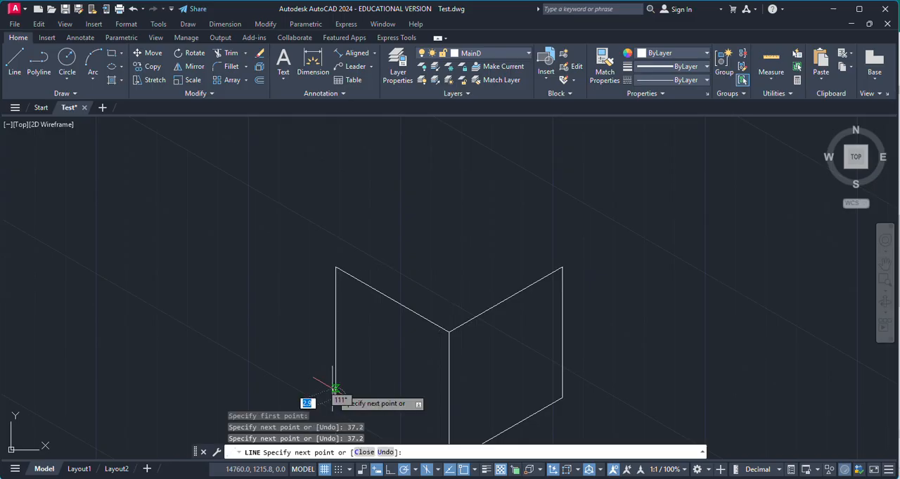
scroll(335, 292, "down", 3)
scroll(414, 368, "up", 4)
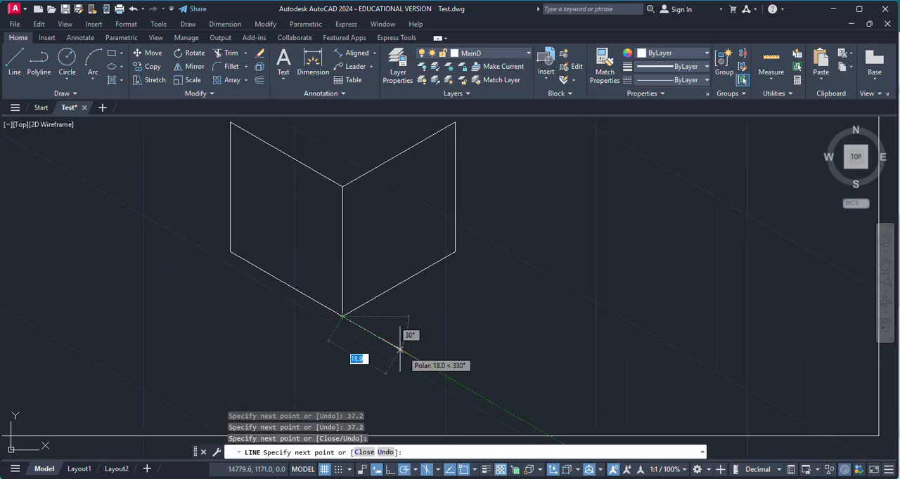
scroll(407, 360, "down", 2)
key("Return")
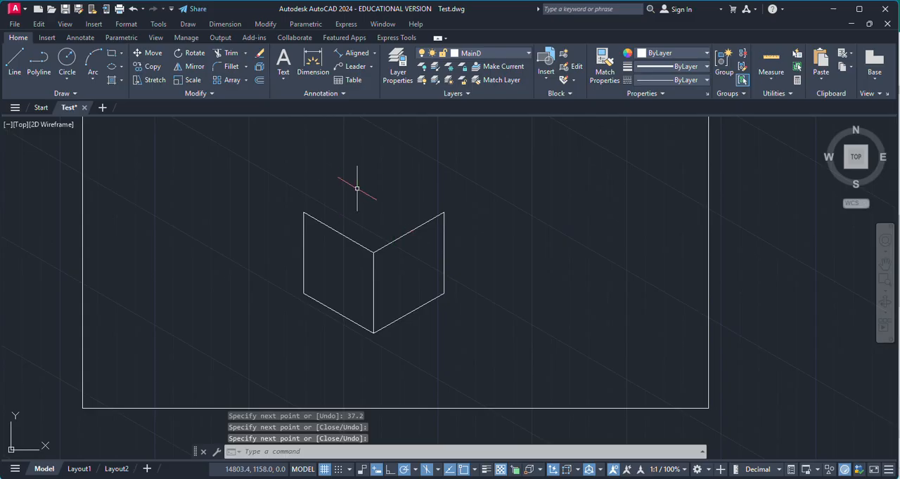
Close the cube's top face with a 37.2 line at 30 degrees from the left face's outer top corner, continued to the right face's outer top corner
scroll(330, 190, "up", 2)
key("Return")
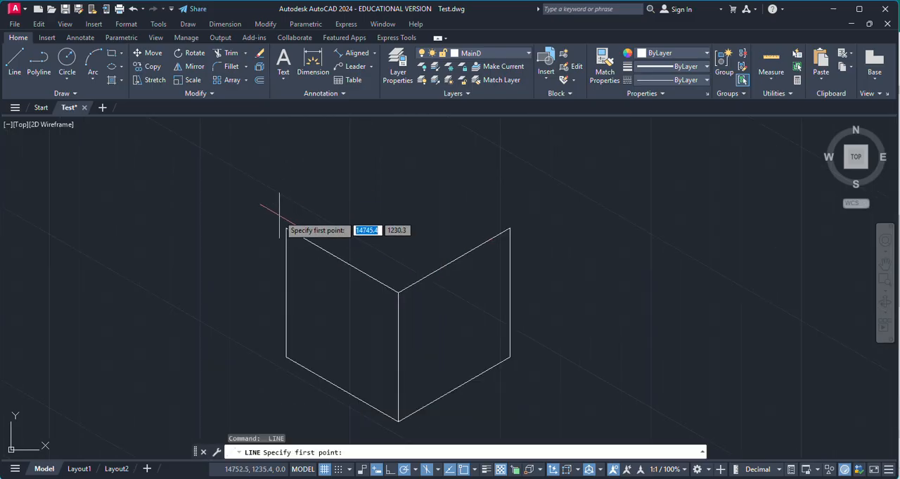
left_click(286, 227)
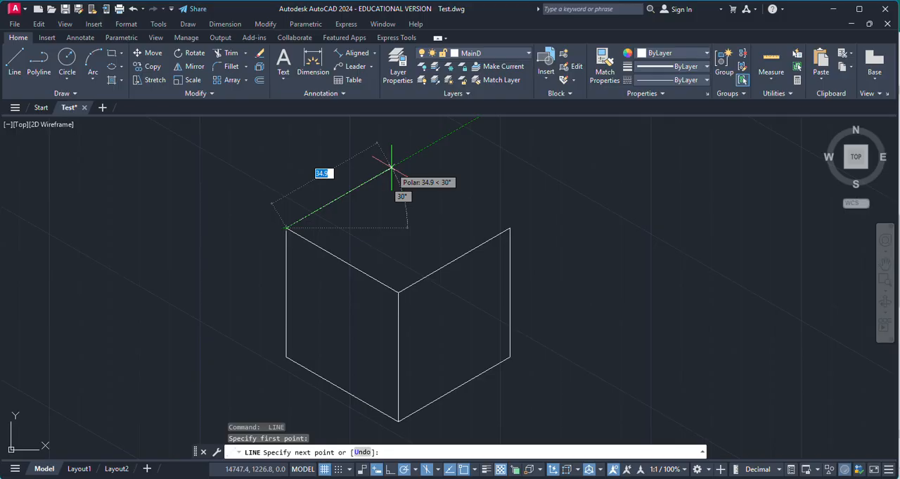
type("3")
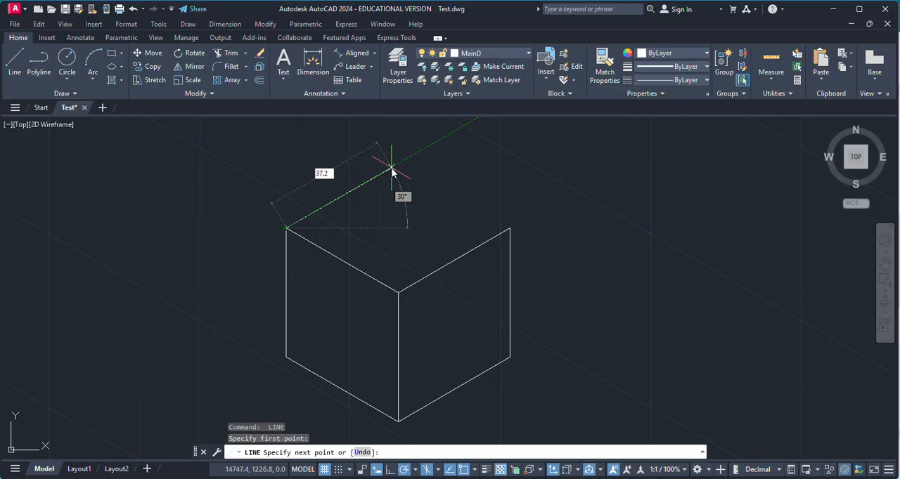
key("Return")
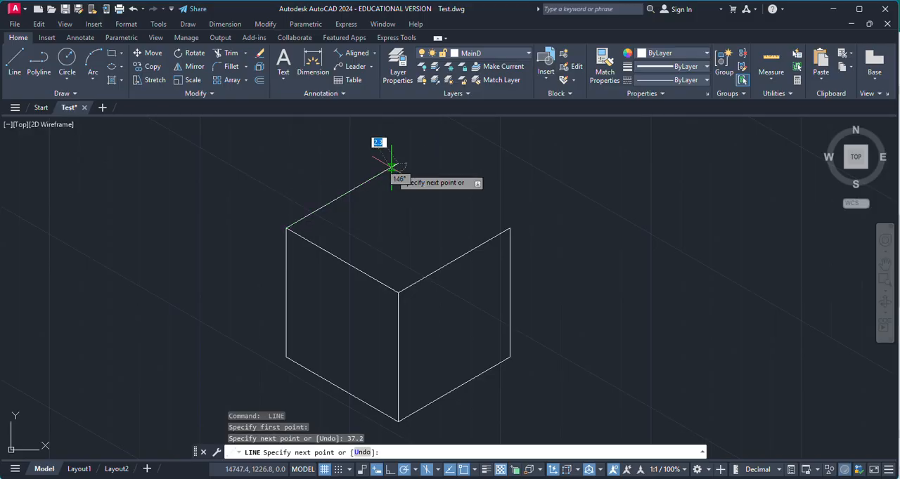
left_click(510, 229)
key("Return")
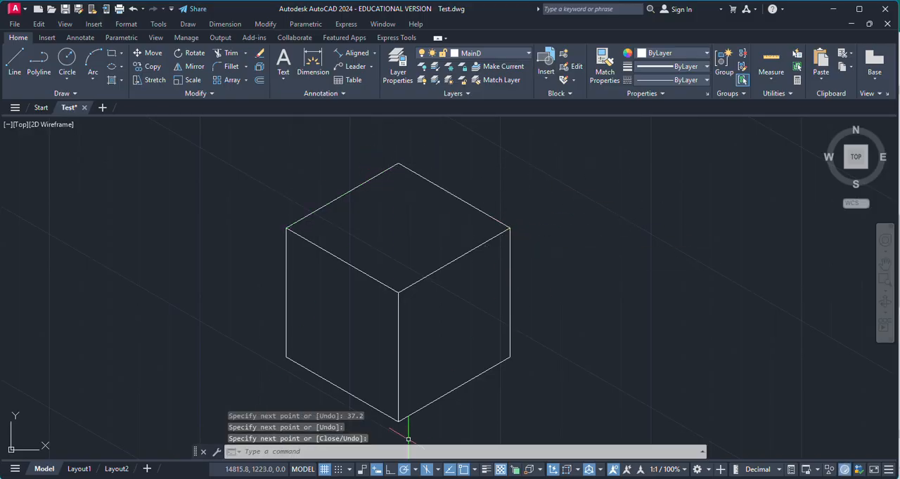
left_click(415, 471)
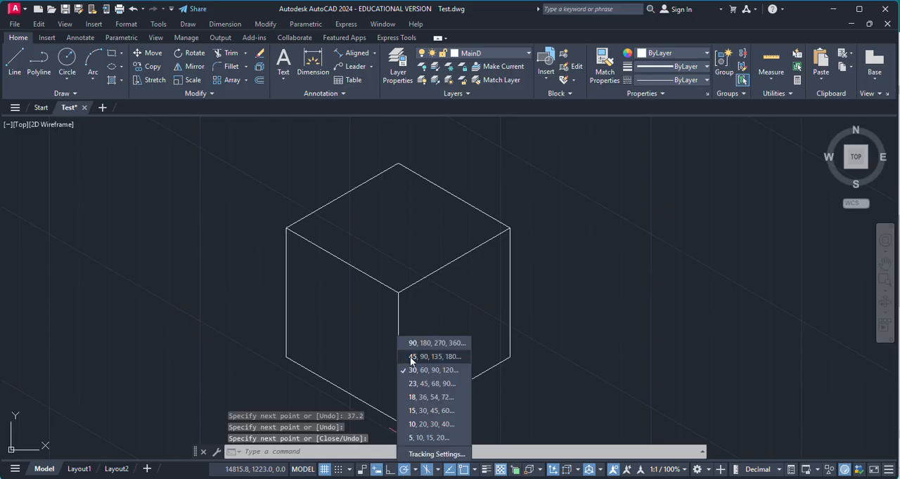
key("Escape")
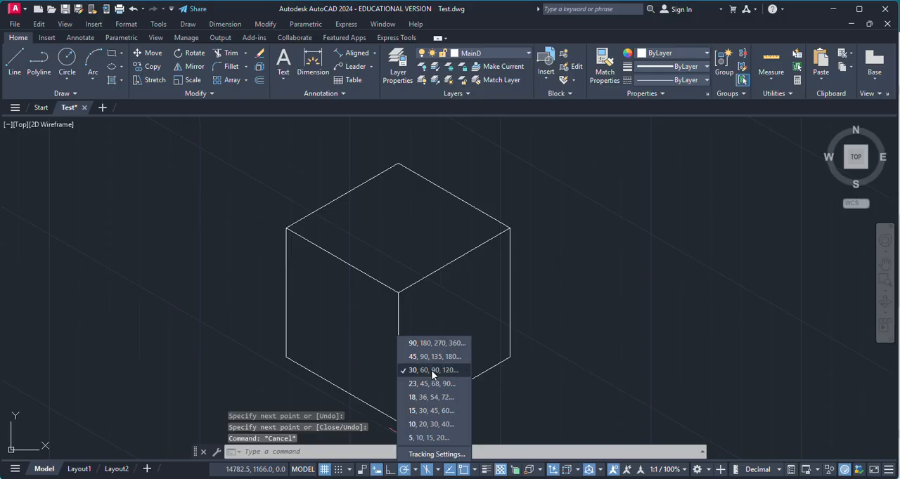
left_click(485, 291)
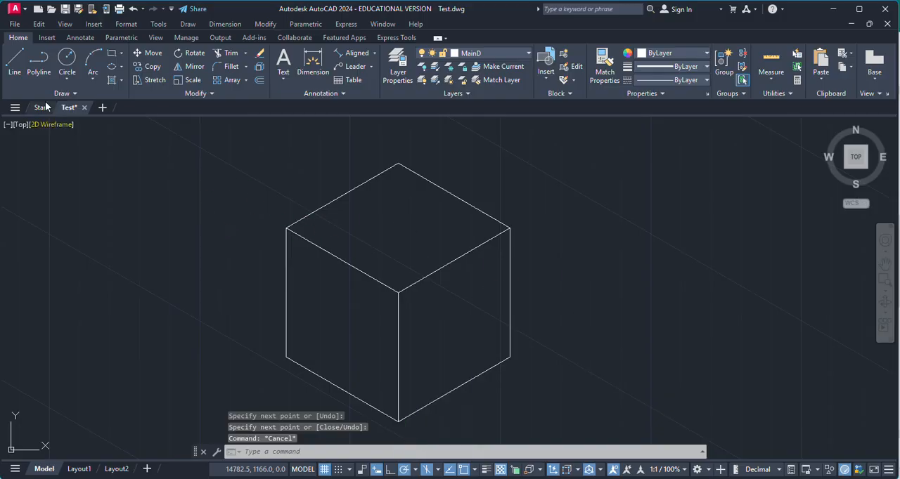
Draw a trial line about 30 long at 30 degrees in the empty space to the right of the cube
left_click(16, 63)
left_click(590, 321)
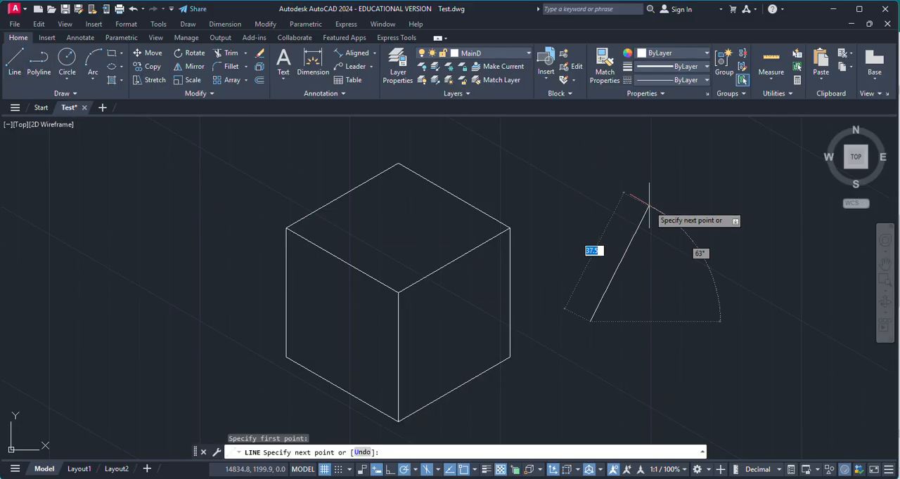
left_click(680, 269)
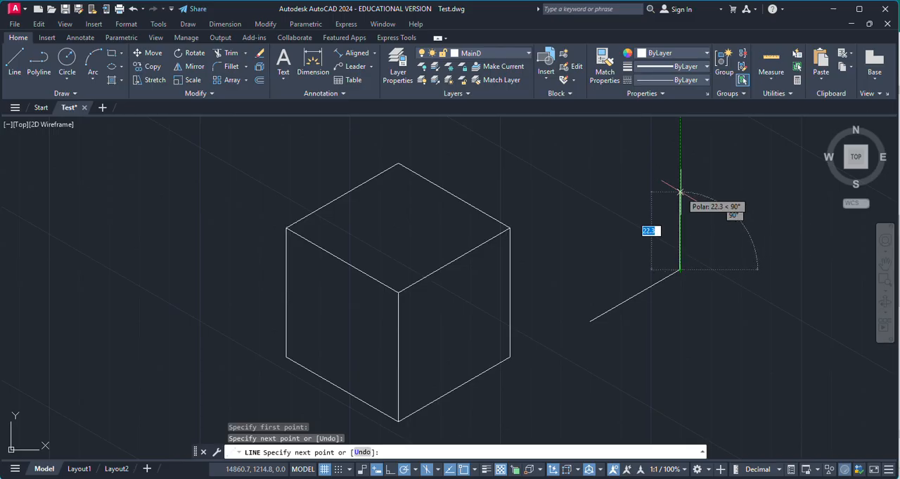
key("Escape")
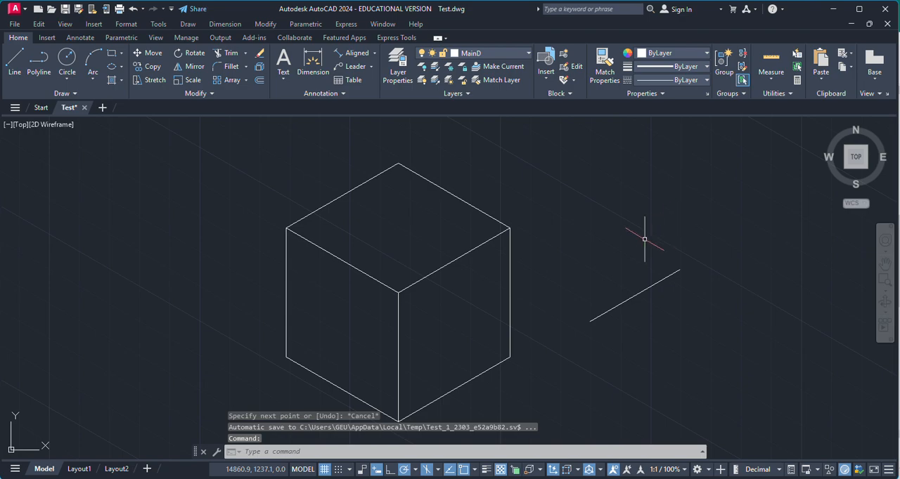
Erase the freehand trial line beside the cube
left_click(569, 242)
left_click(720, 337)
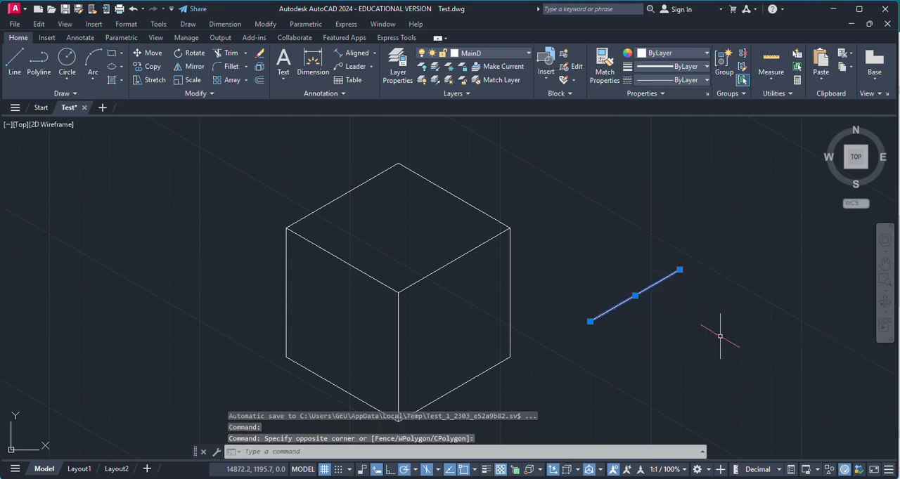
key("Delete")
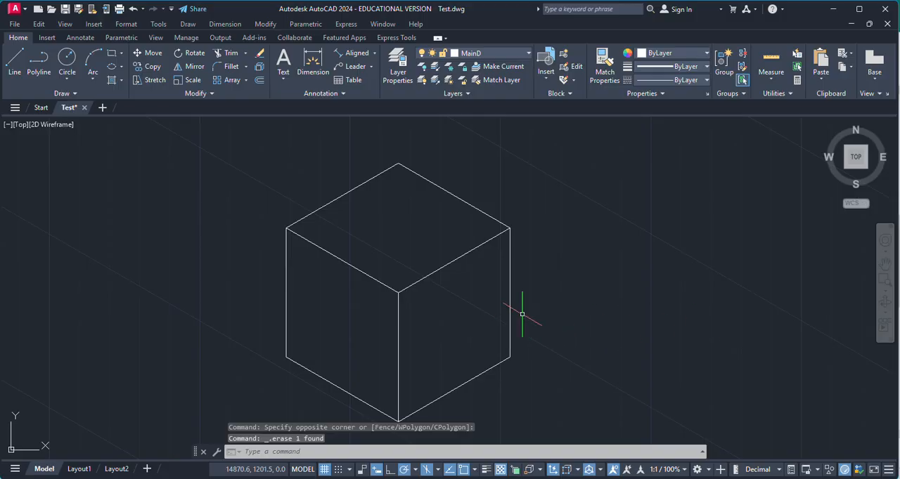
Draw a single 37.2 long trial line at 30 degrees in the empty space to the right of the cube
left_click(15, 61)
left_click(647, 332)
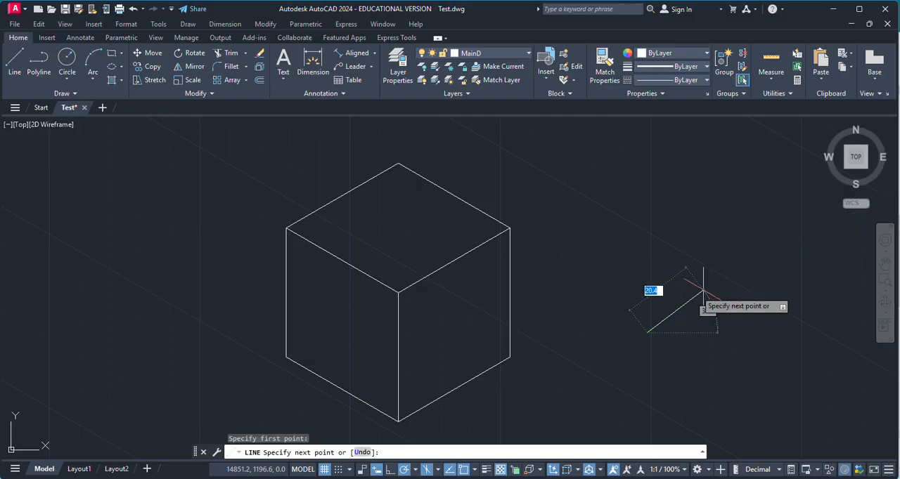
scroll(631, 292, "down", 2)
scroll(710, 275, "up", 4)
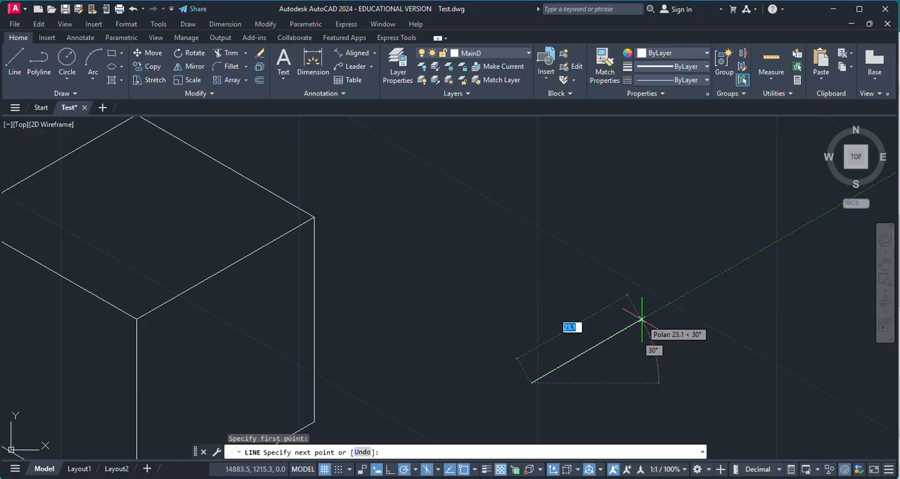
key("BackSpace")
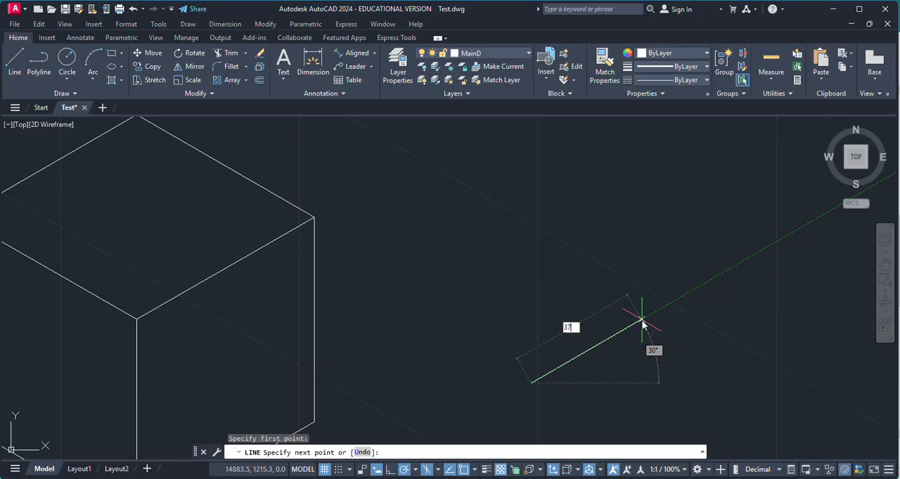
key("Return")
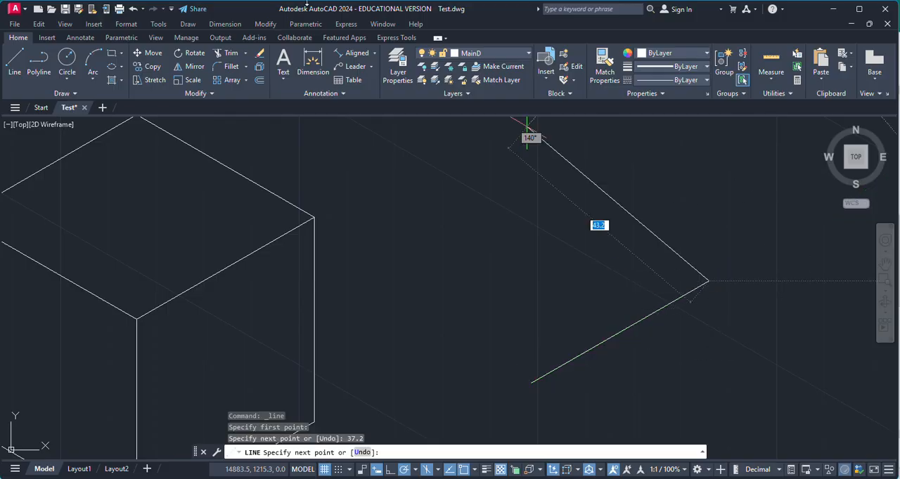
key("Return")
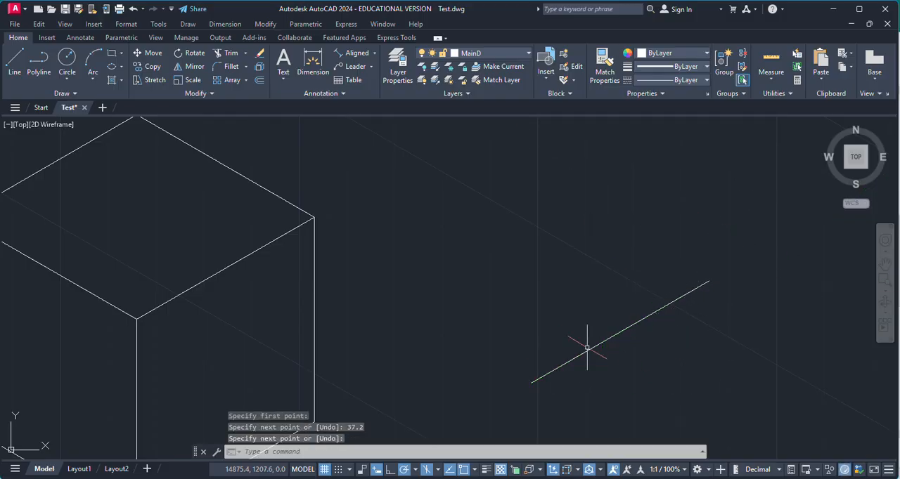
key("Escape")
Erase the 37.2 trial line to the right of the cube
left_click(475, 255)
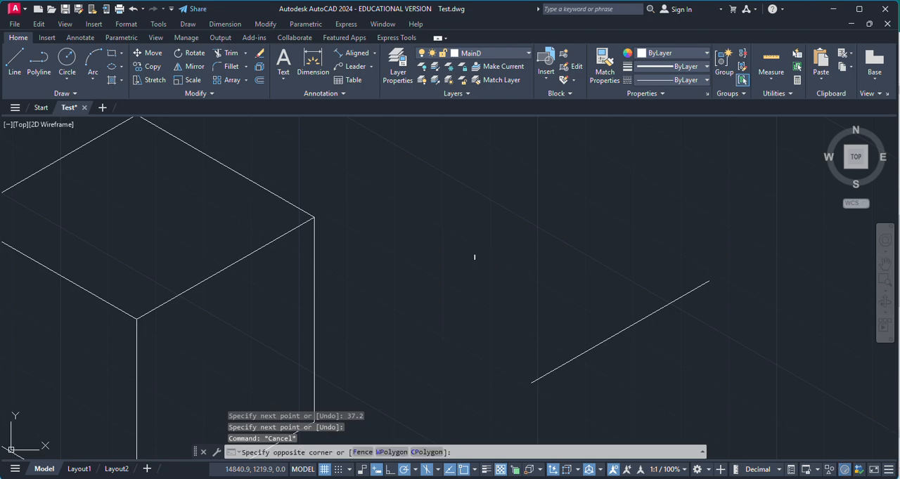
left_click(731, 393)
key("Delete")
Examine the finished cube in the copied frame and compare it with the dimensioned, hatched cube in the original frame
scroll(586, 322, "down", 4)
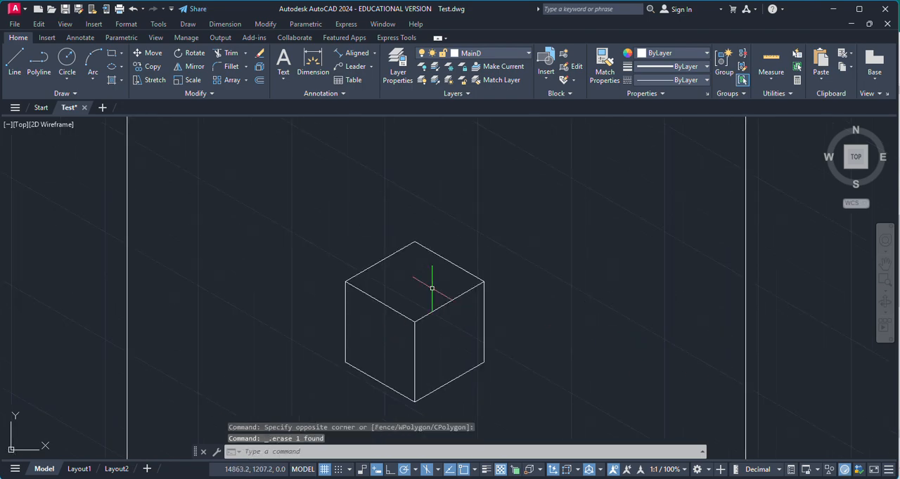
scroll(429, 299, "down", 1)
scroll(436, 291, "up", 3)
scroll(492, 302, "down", 2)
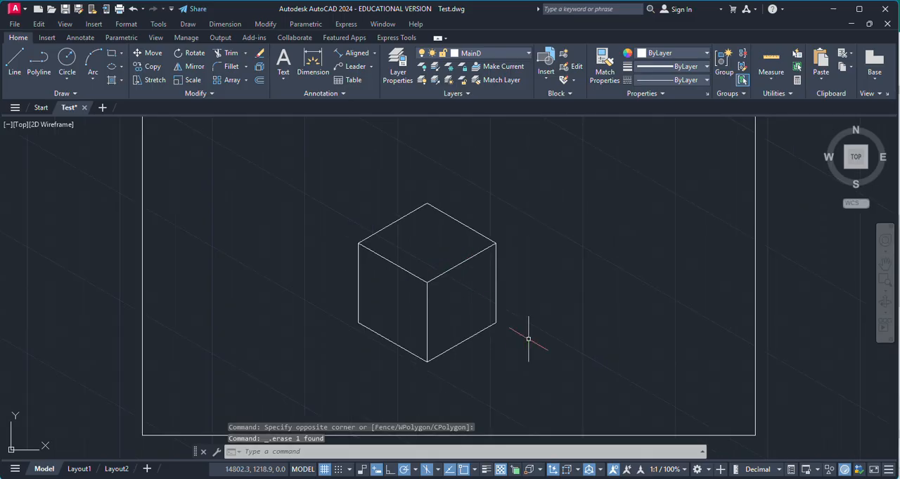
scroll(446, 318, "up", 2)
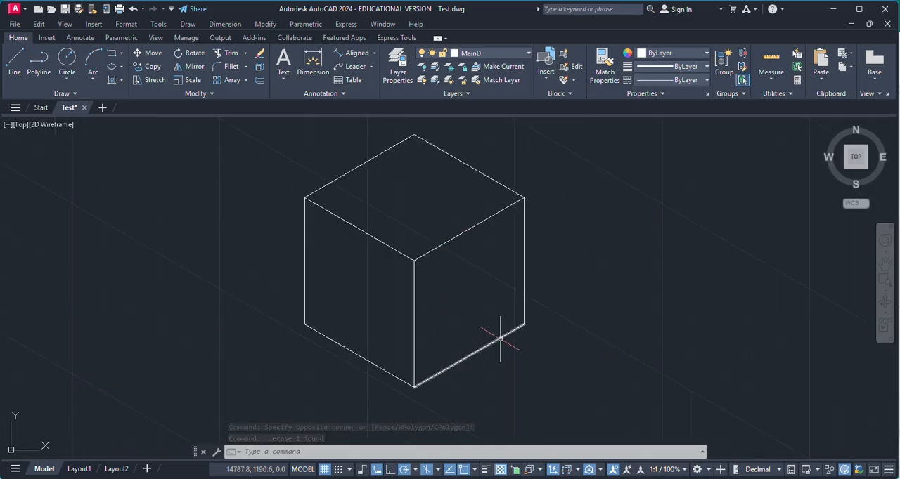
scroll(500, 339, "down", 1)
scroll(482, 311, "up", 1)
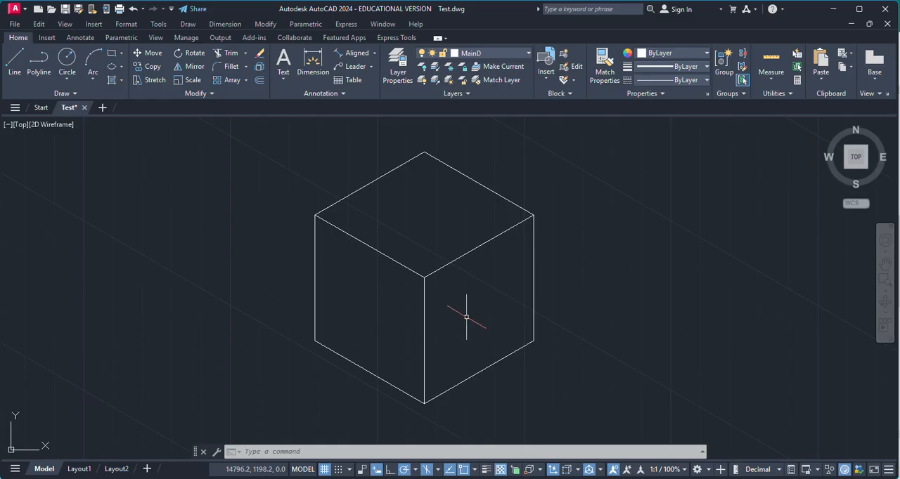
scroll(513, 342, "down", 1)
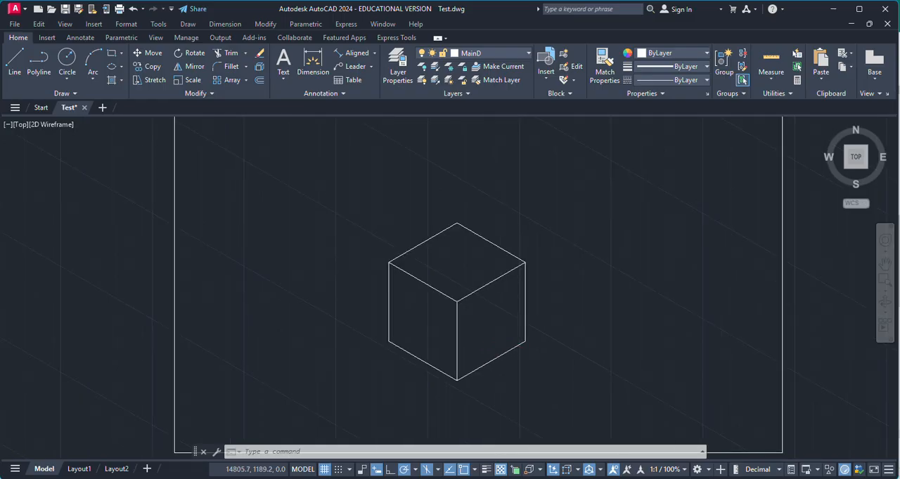
scroll(401, 341, "down", 2)
scroll(373, 342, "down", 1)
scroll(168, 332, "up", 3)
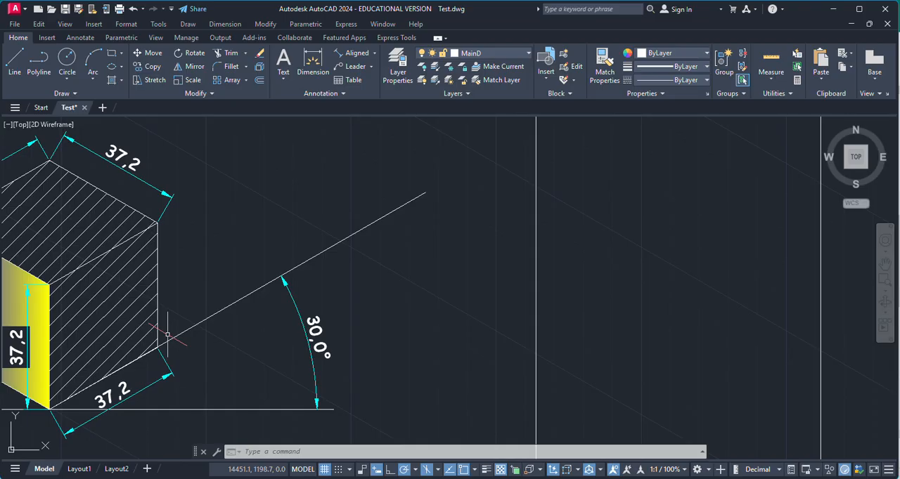
scroll(160, 329, "down", 3)
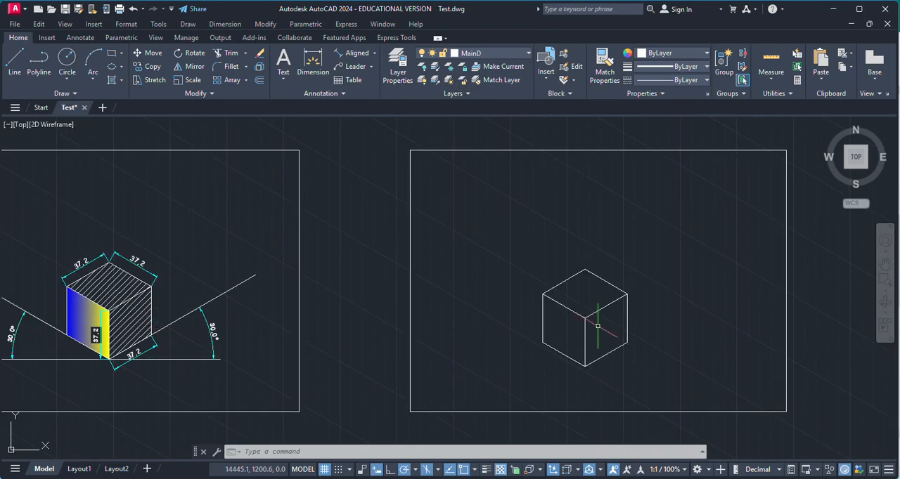
scroll(601, 330, "up", 2)
scroll(445, 307, "down", 1)
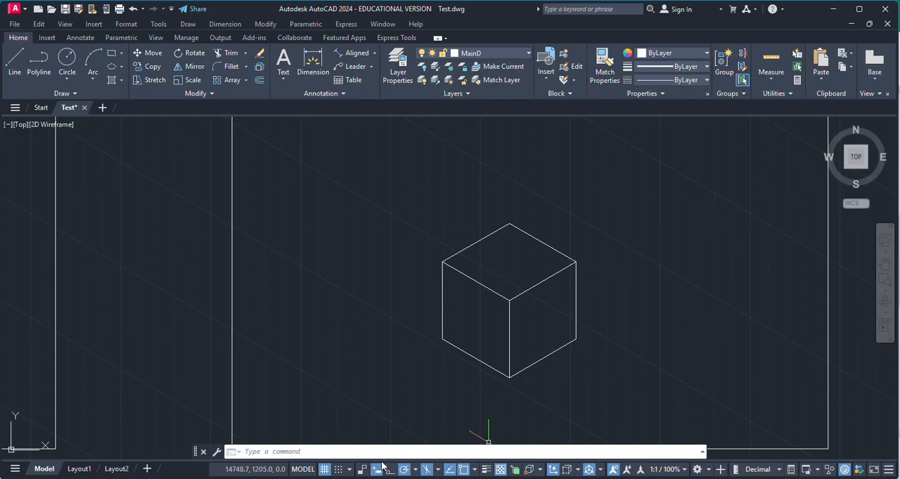
scroll(601, 338, "up", 1)
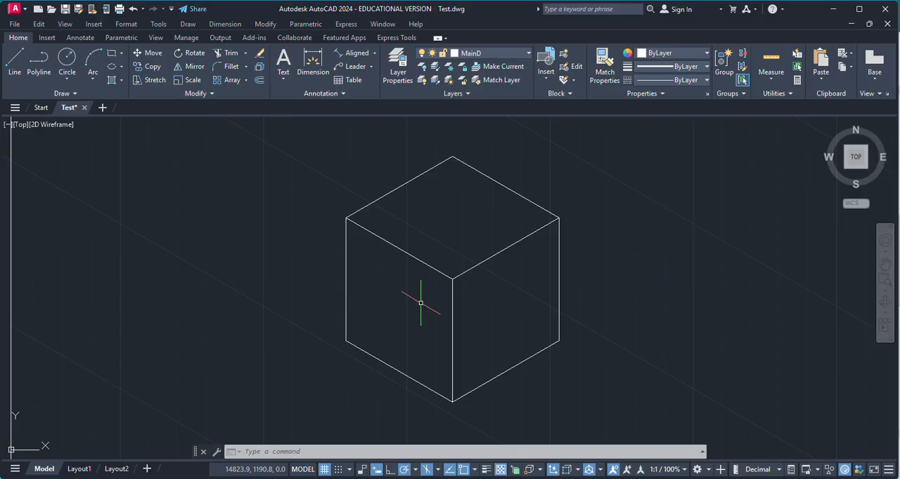
Turn off isometric drafting for orthographic work
left_click(424, 473)
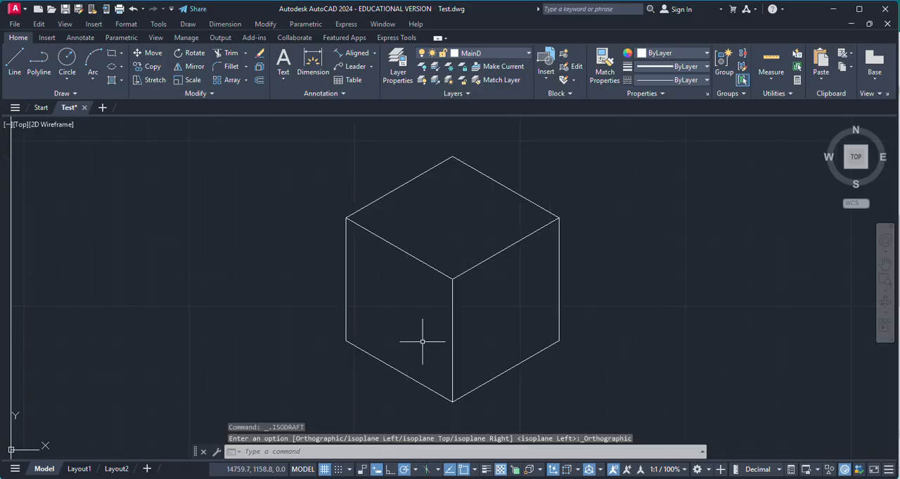
left_click(372, 53)
left_click(355, 75)
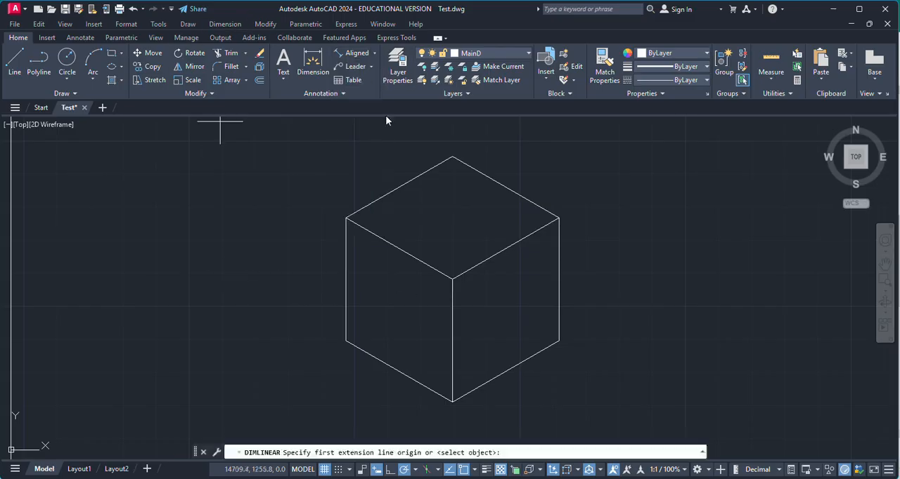
key("Return")
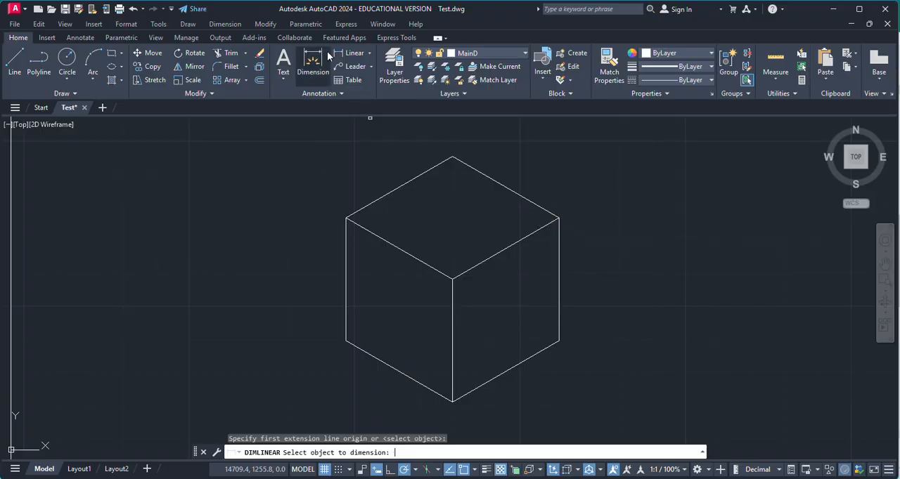
Add an aligned dimension to the cube's front vertical edge, placing it over the right face
left_click(369, 54)
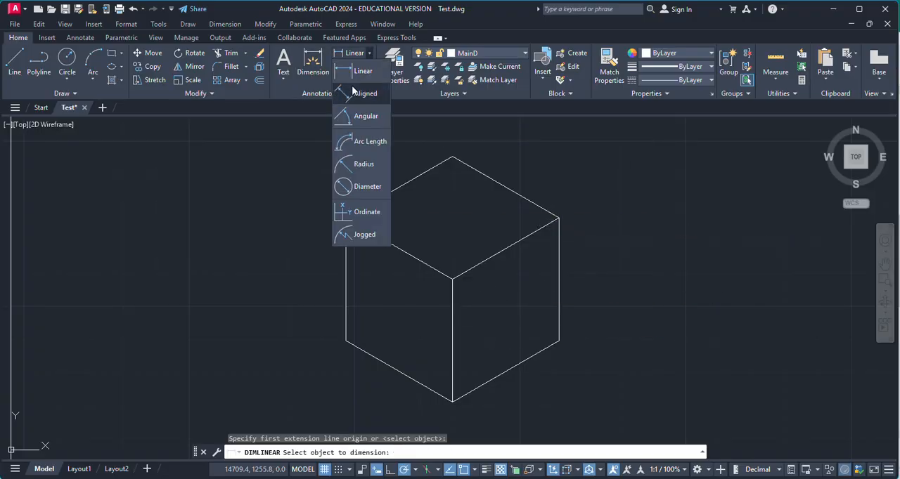
left_click(358, 93)
left_click(452, 279)
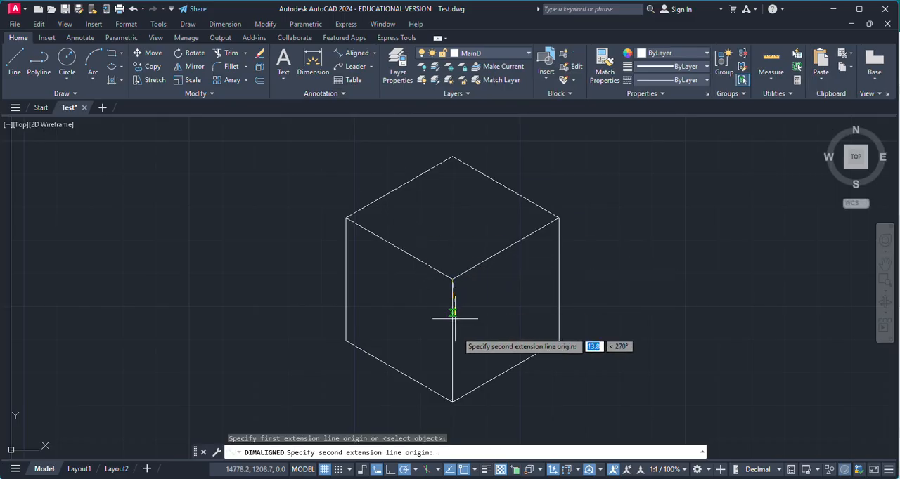
left_click(453, 402)
left_click(491, 390)
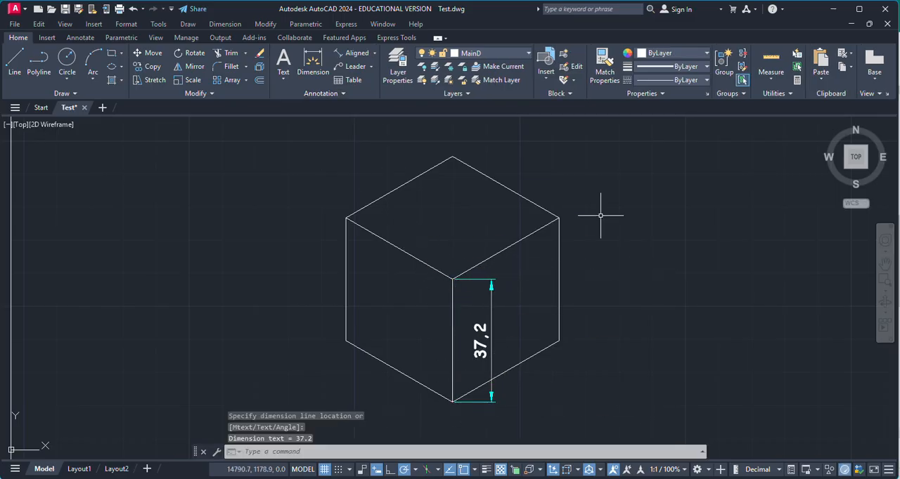
Add aligned dimensions outside the two rear edges of the cube's top face
key("Return")
left_click(559, 218)
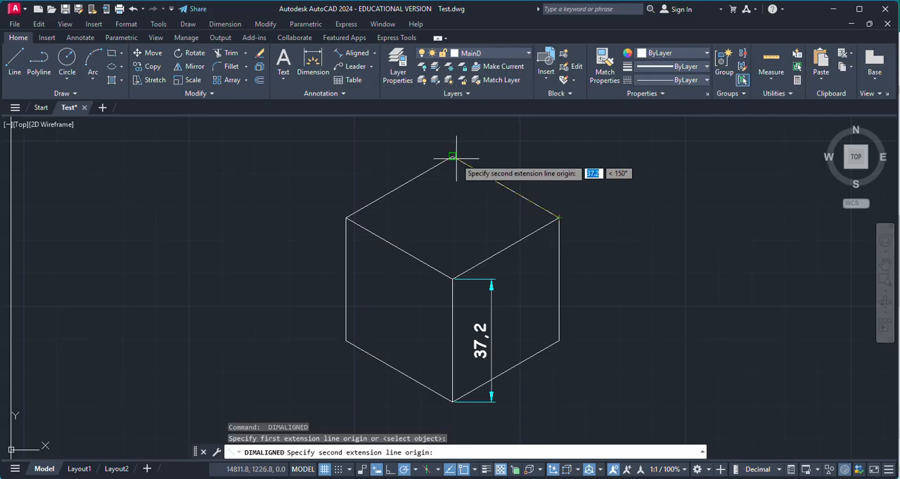
left_click(452, 157)
left_click(520, 161)
key("Return")
key("Return")
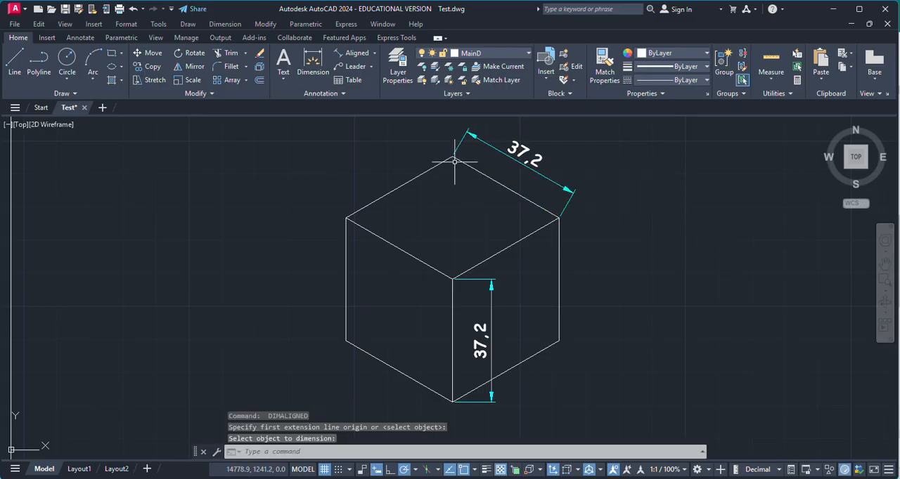
key("Return")
left_click(452, 157)
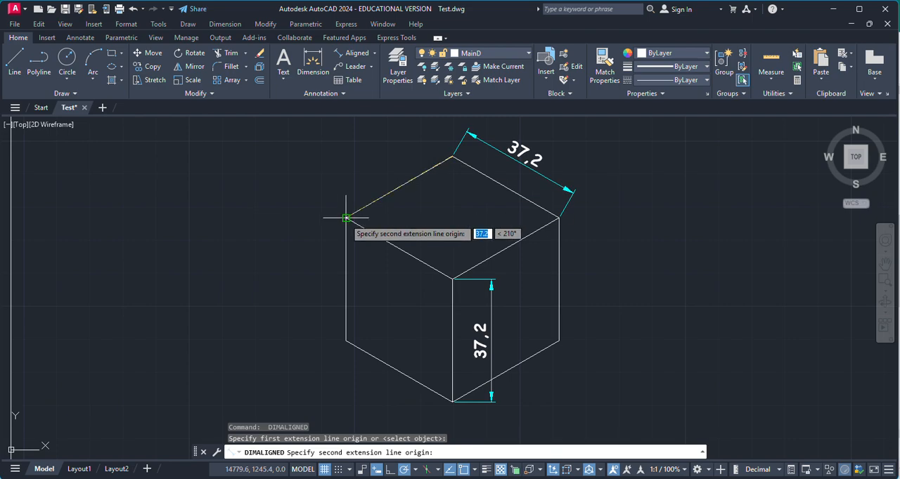
left_click(346, 218)
left_click(327, 195)
Add an aligned dimension below the bottom edge of the cube's left face
key("Return")
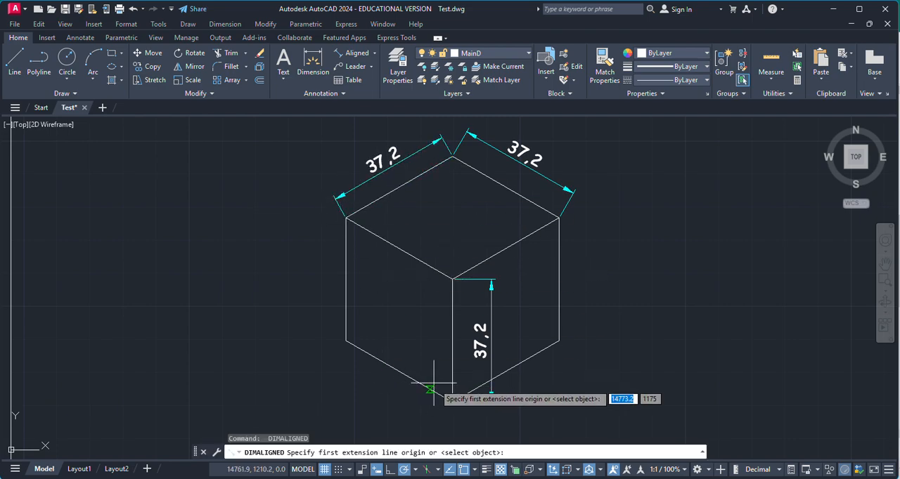
left_click(452, 401)
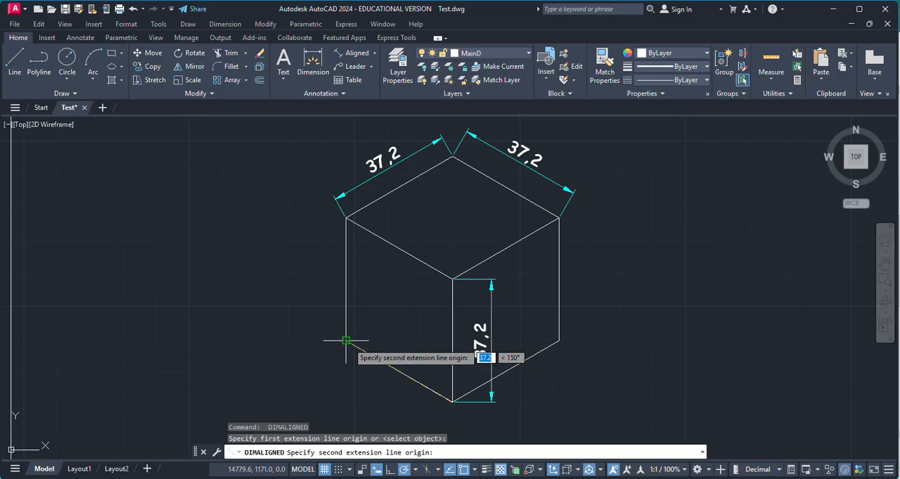
left_click(345, 340)
left_click(345, 381)
scroll(412, 271, "down", 1)
scroll(422, 345, "up", 1)
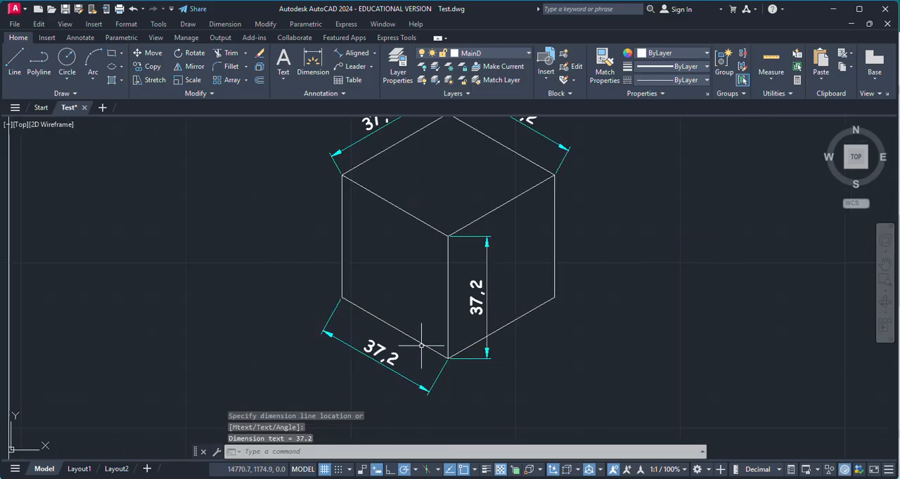
key("Escape")
left_click(14, 62)
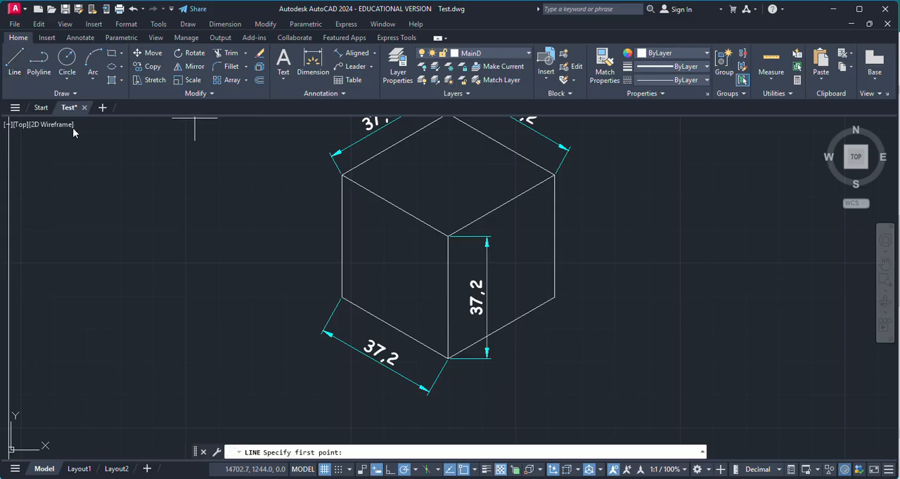
scroll(412, 311, "down", 2)
scroll(518, 321, "up", 2)
left_click(663, 171)
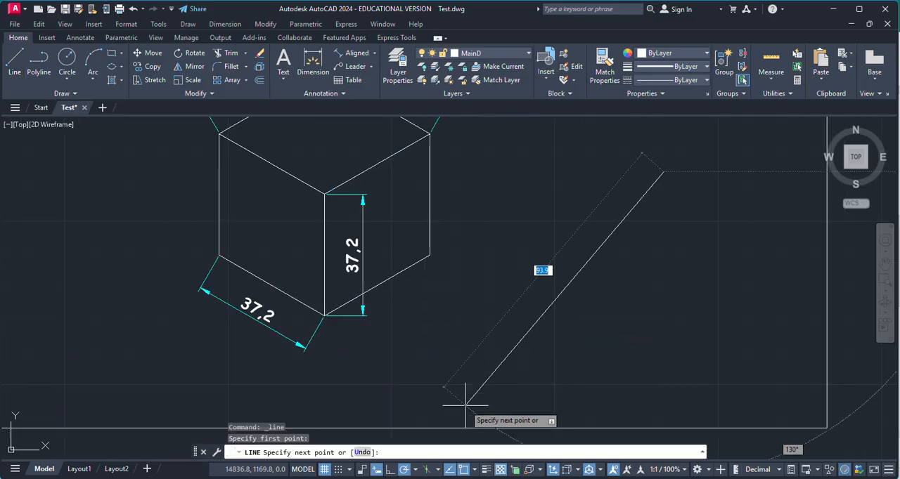
key("Escape")
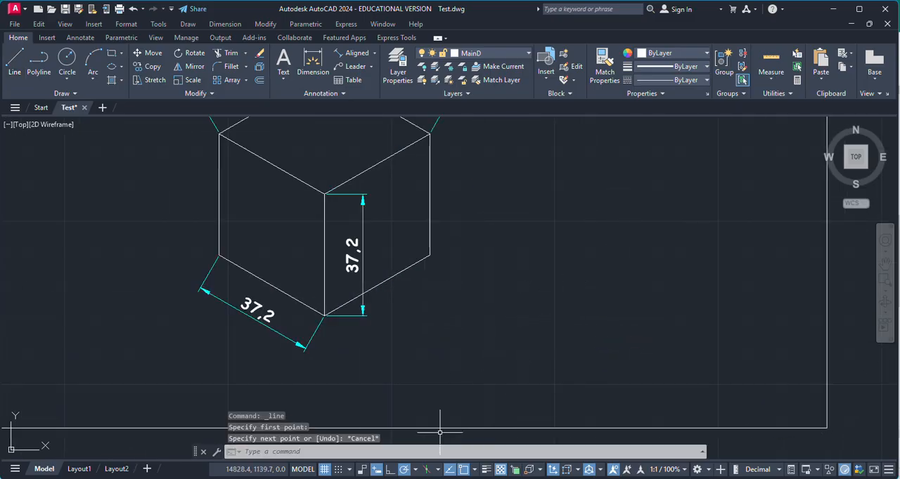
Add an angular dimension between the right face's bottom edge and the frame's bottom line
left_click(373, 54)
left_click(360, 117)
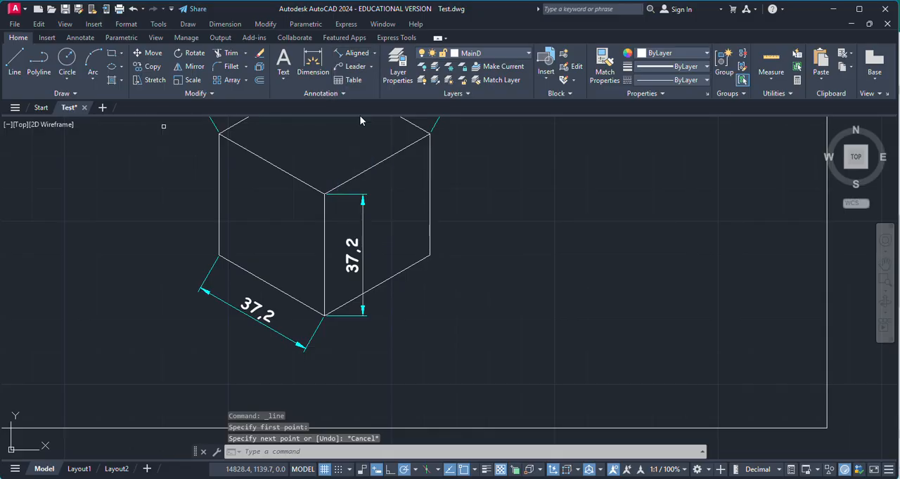
left_click(398, 269)
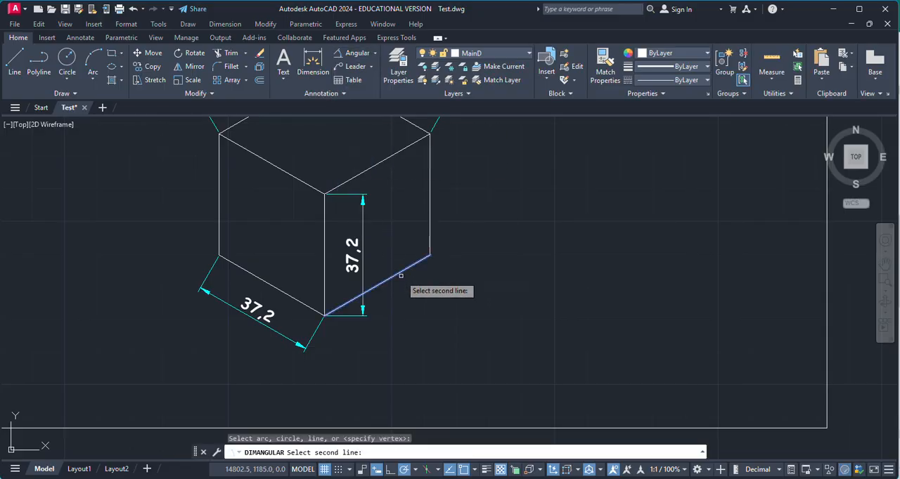
left_click(450, 429)
left_click(471, 373)
Add an angular dimension between the left face's bottom edge and the frame's bottom line
key("Return")
key("Return")
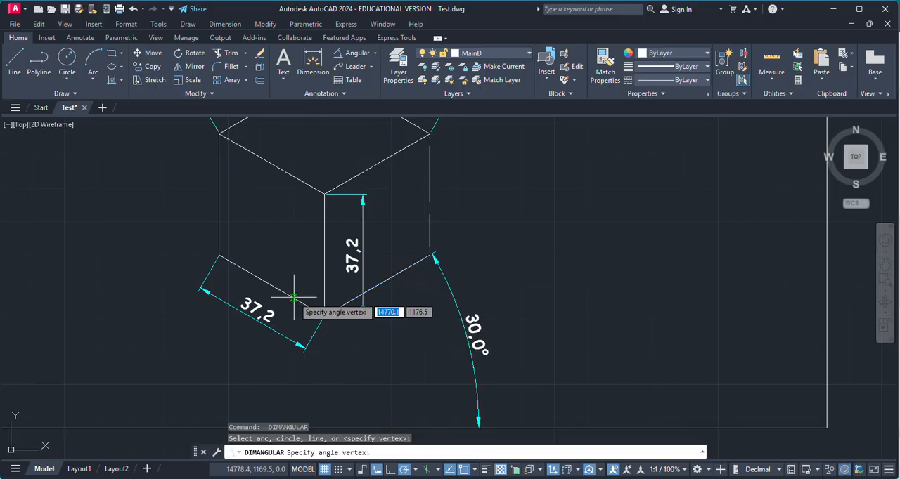
key("Escape")
key("Return")
left_click(296, 301)
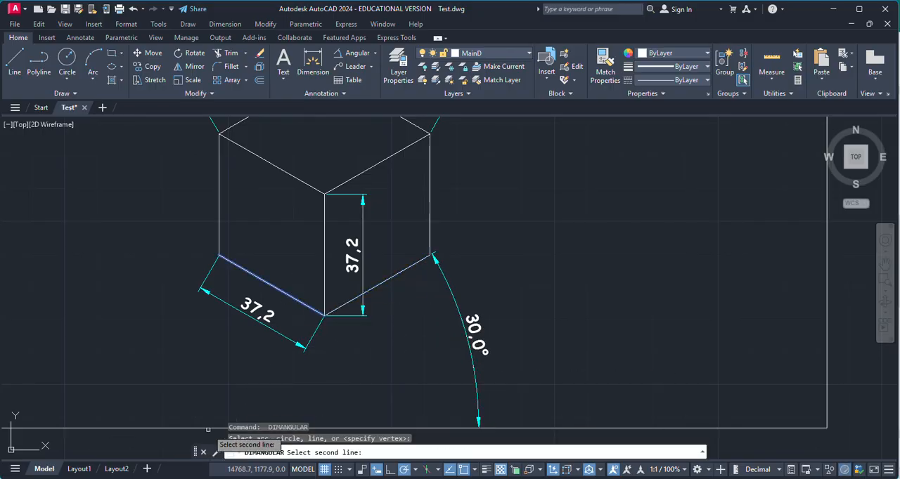
left_click(208, 429)
left_click(192, 372)
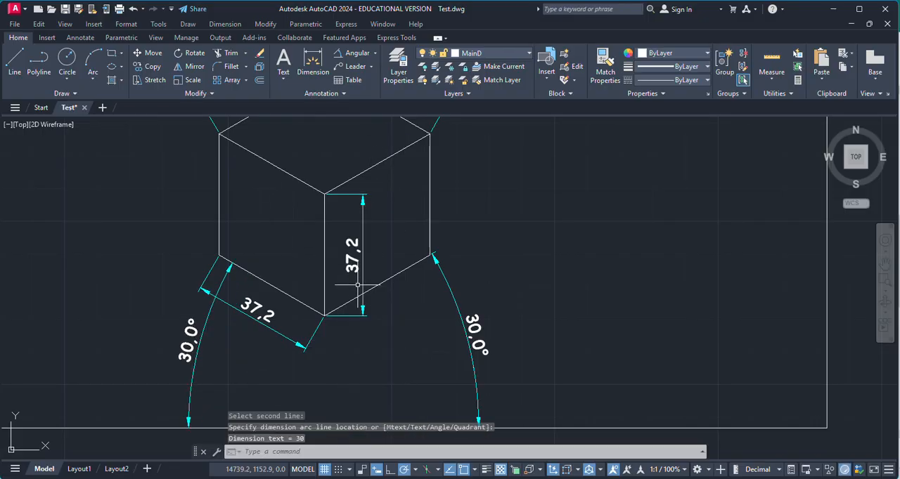
Undo both angular dimensions between the cube's bottom edges and the frame
scroll(357, 285, "down", 3)
scroll(344, 160, "up", 3)
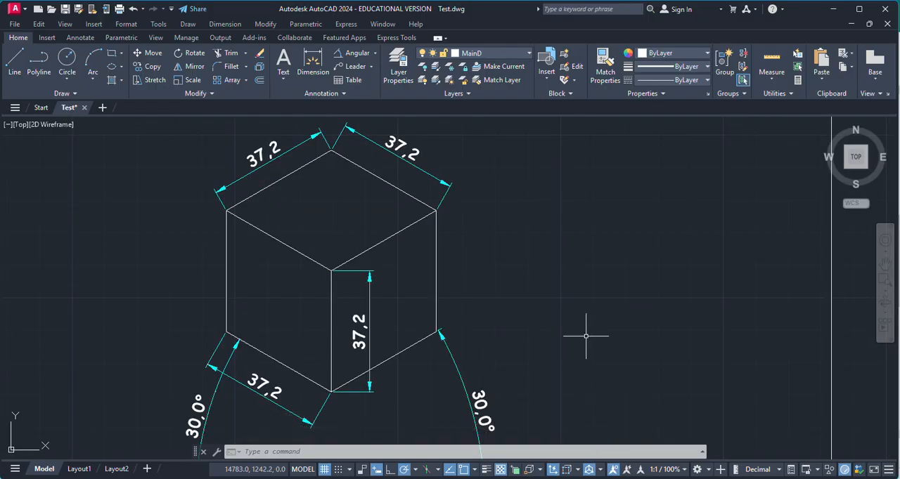
scroll(415, 301, "down", 2)
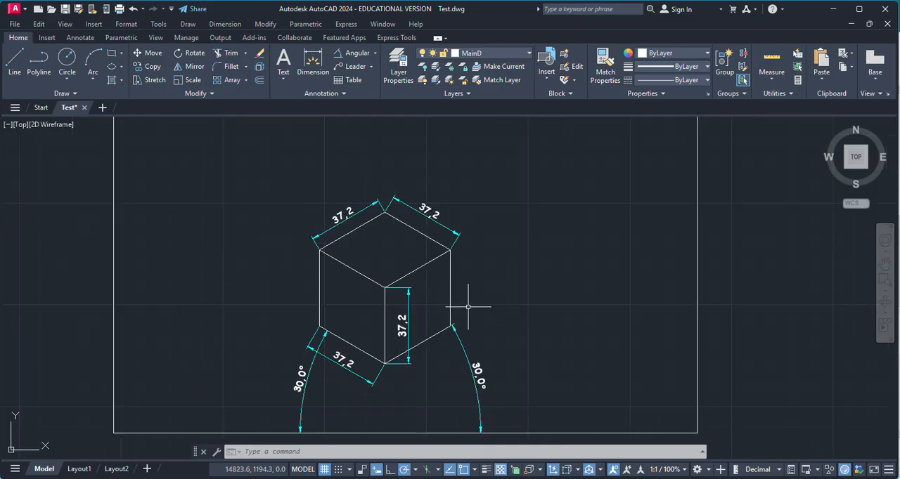
key("ctrl+z")
key("ctrl+z")
key("ctrl+z")
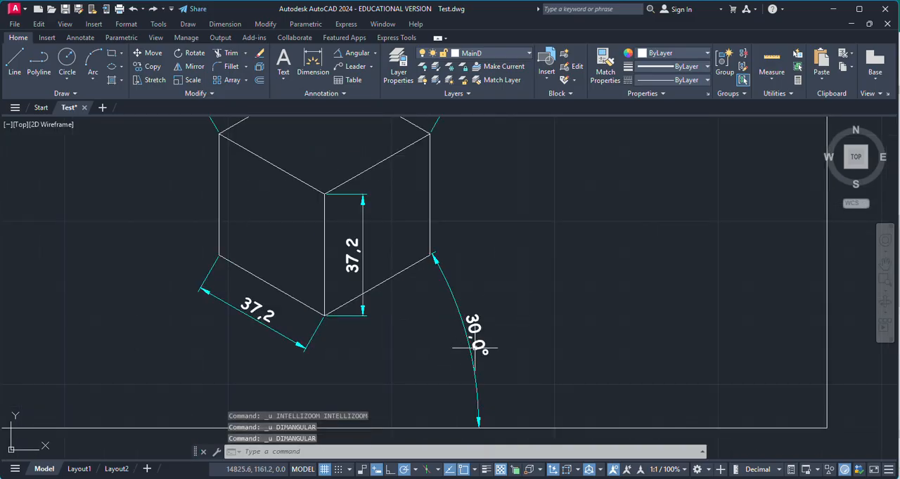
key("ctrl+z")
Turn isometric drafting back on with isoplane Left active and check the available isoplane options
scroll(521, 347, "down", 2)
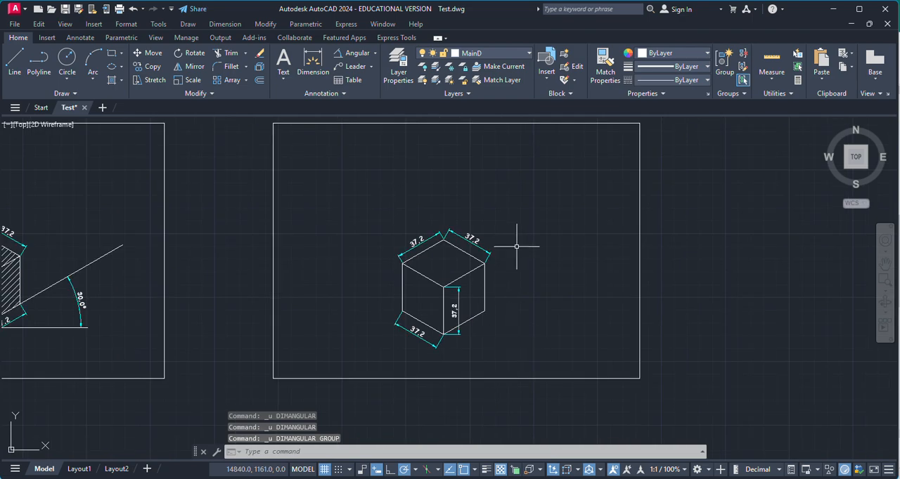
scroll(518, 247, "up", 1)
scroll(520, 248, "down", 1)
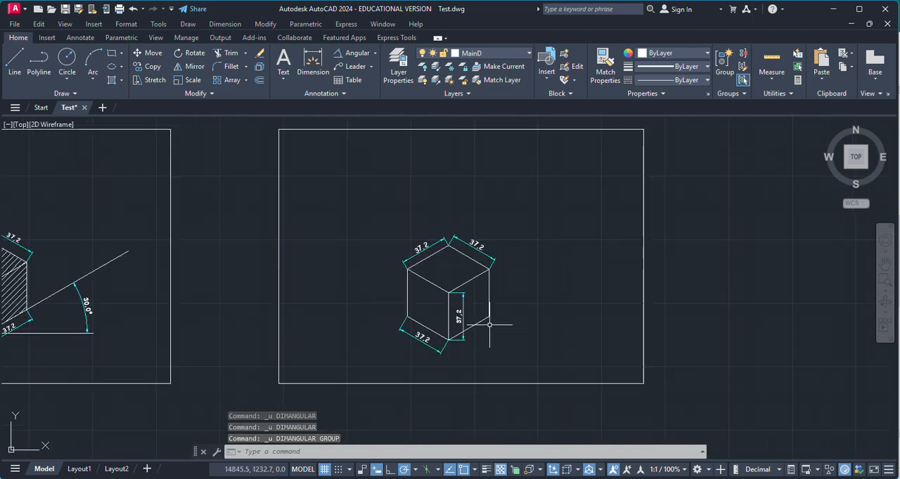
left_click(426, 470)
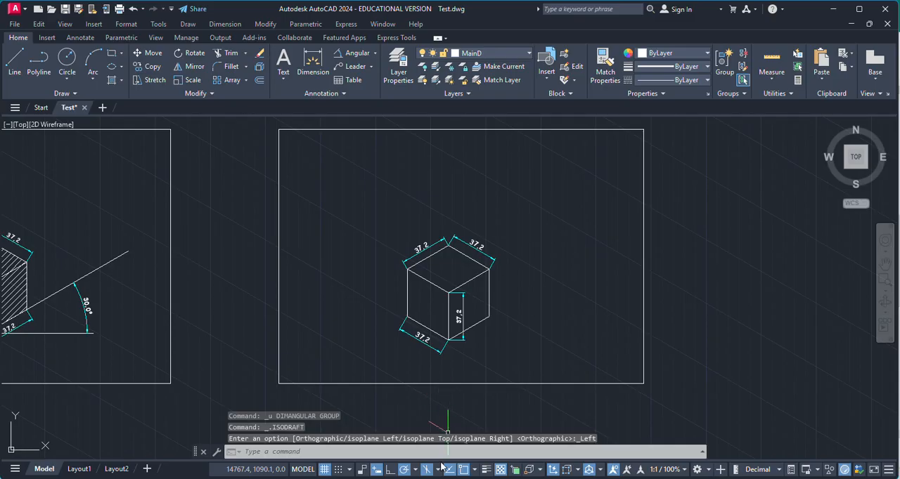
left_click(437, 470)
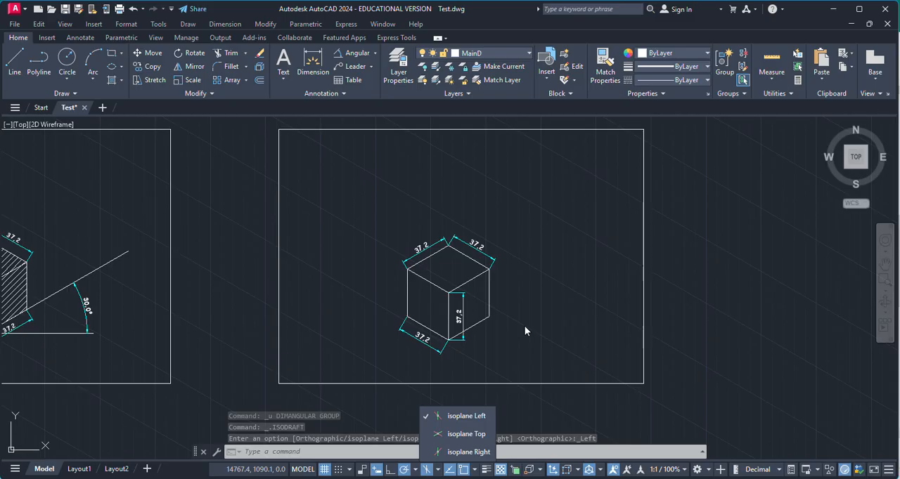
key("Escape")
scroll(528, 319, "up", 1)
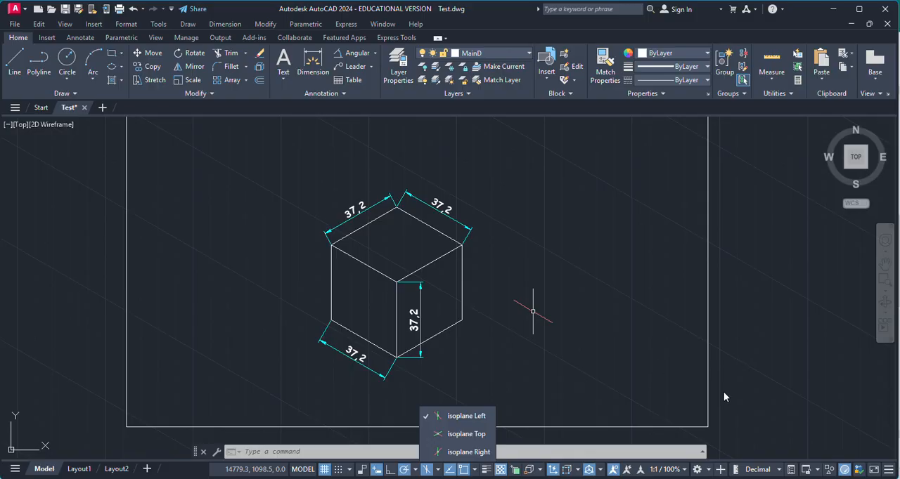
scroll(382, 314, "up", 2)
key("Escape")
key("Escape")
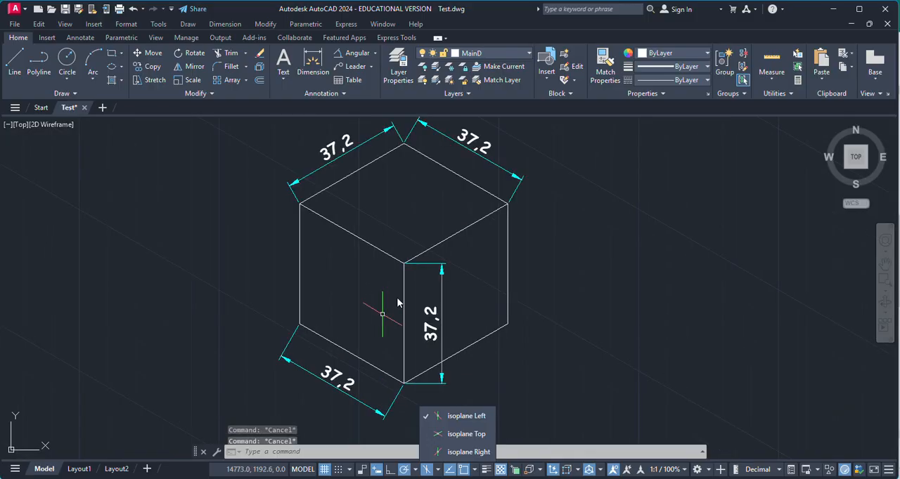
Draw a line across the cube's left face between the midpoints of its two vertical edges
left_click(63, 63)
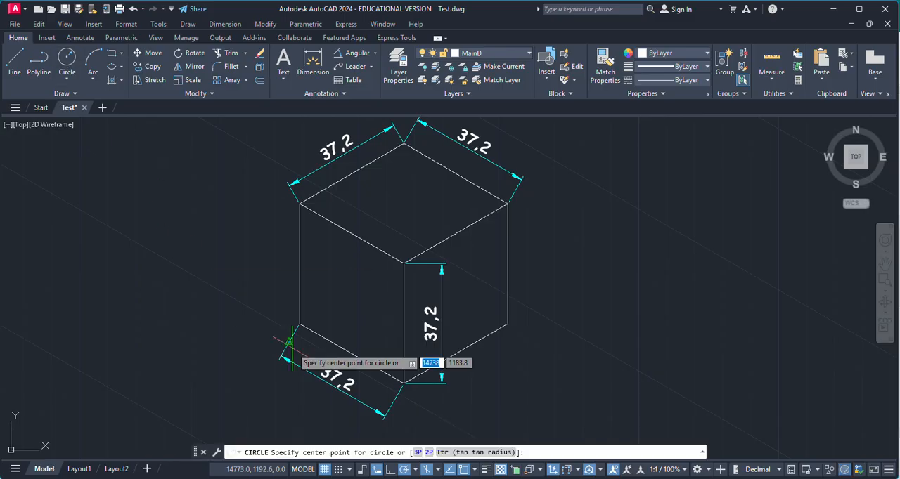
key("Escape")
left_click(10, 67)
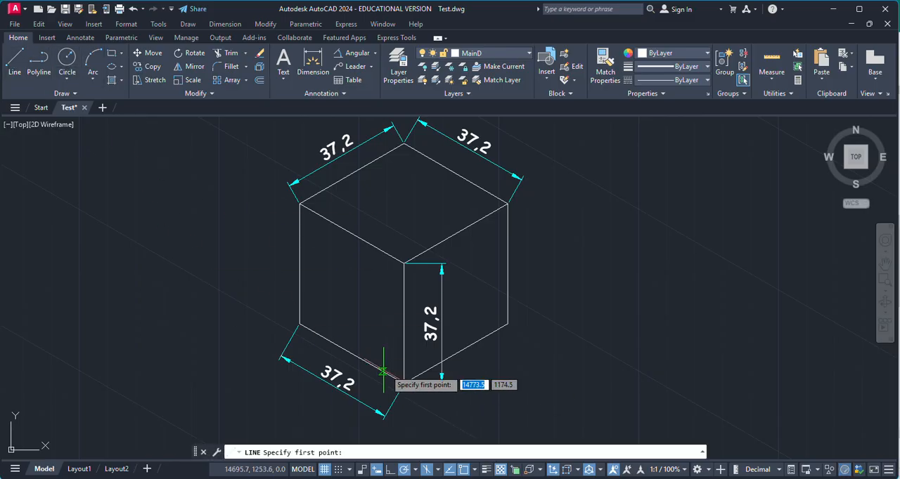
left_click(405, 324)
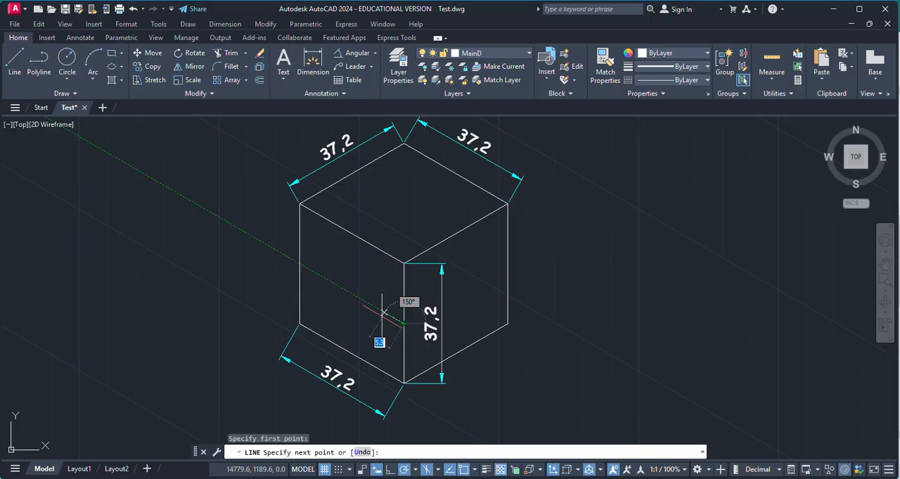
left_click(300, 263)
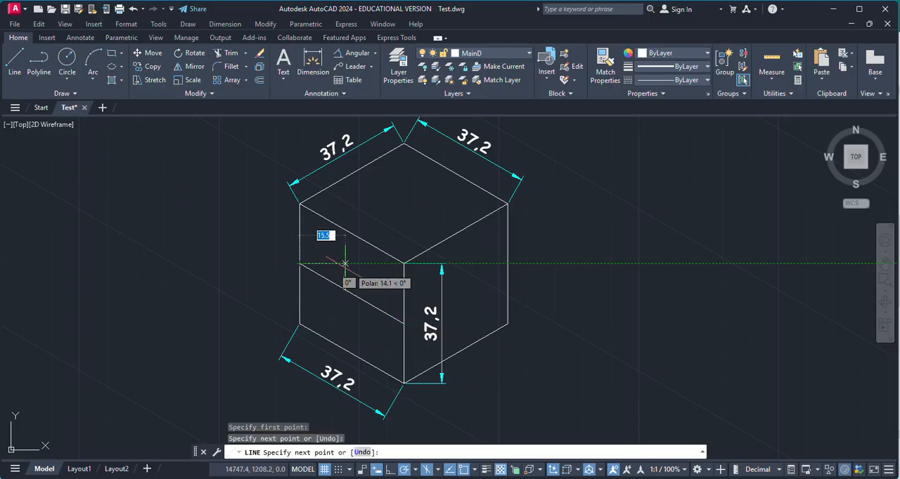
key("Return")
key("Return")
Draw a vertical line on the left face from its top edge's midpoint to its bottom edge's midpoint
left_click(352, 233)
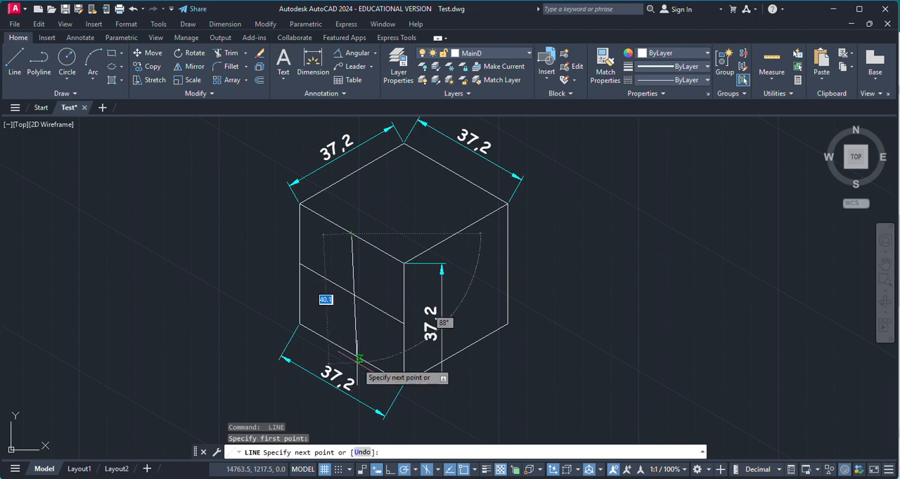
left_click(351, 354)
key("Return")
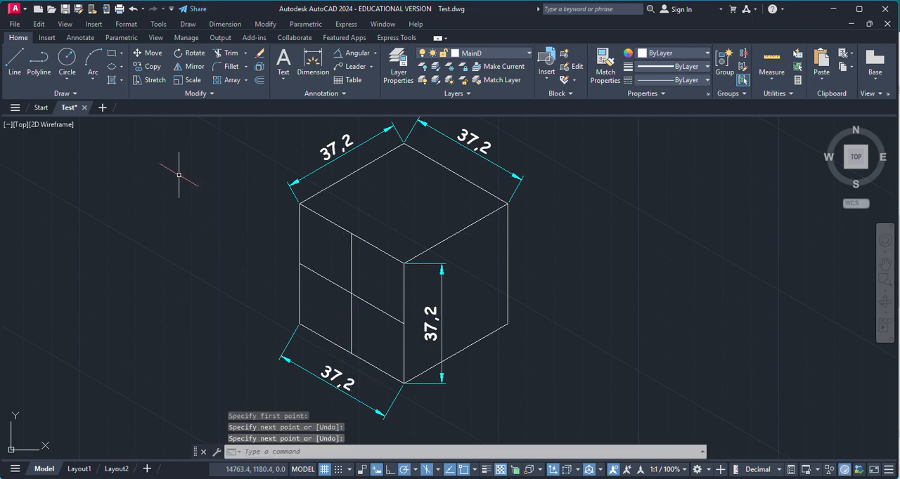
left_click(67, 60)
left_click(351, 294)
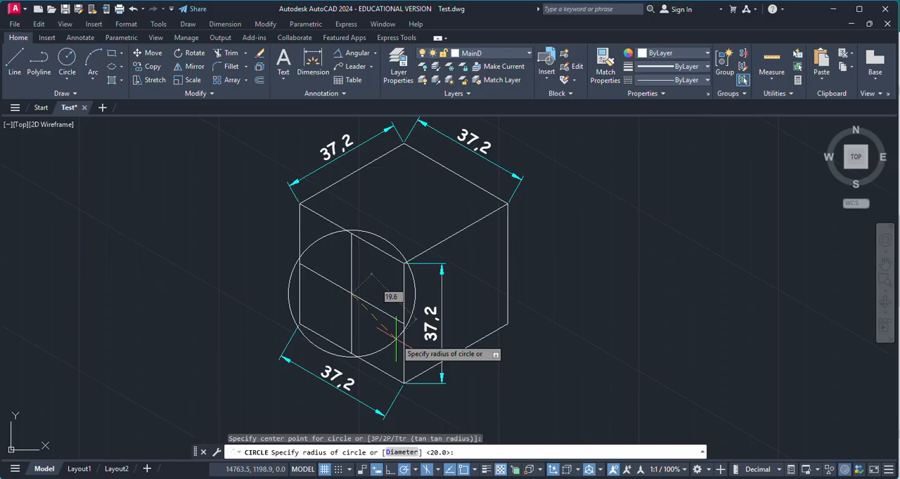
key("Escape")
scroll(555, 315, "down", 2)
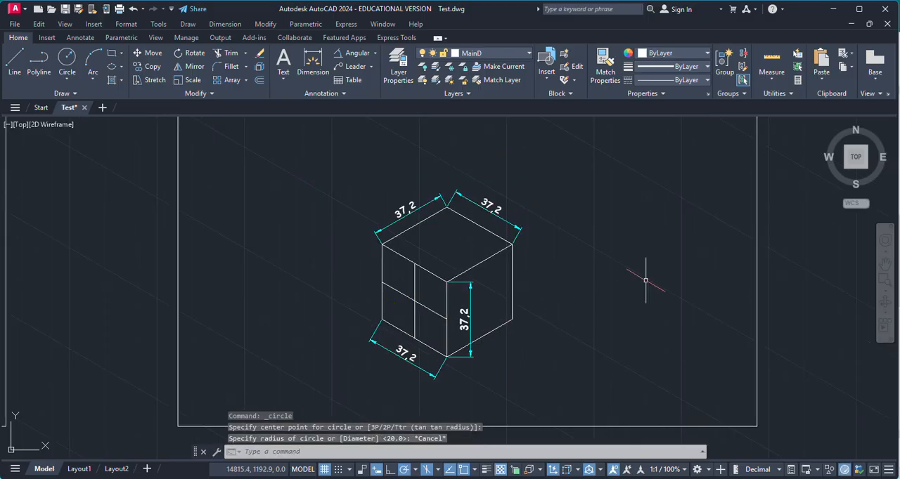
scroll(411, 304, "up", 2)
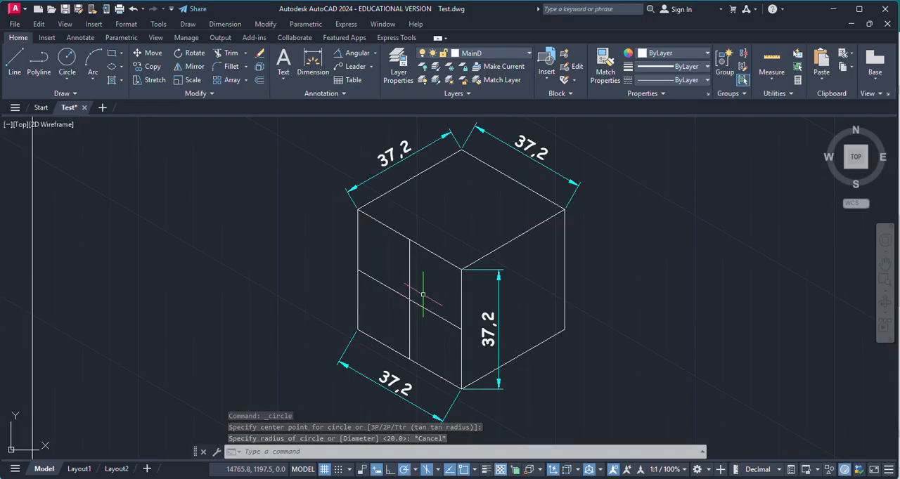
scroll(626, 357, "down", 2)
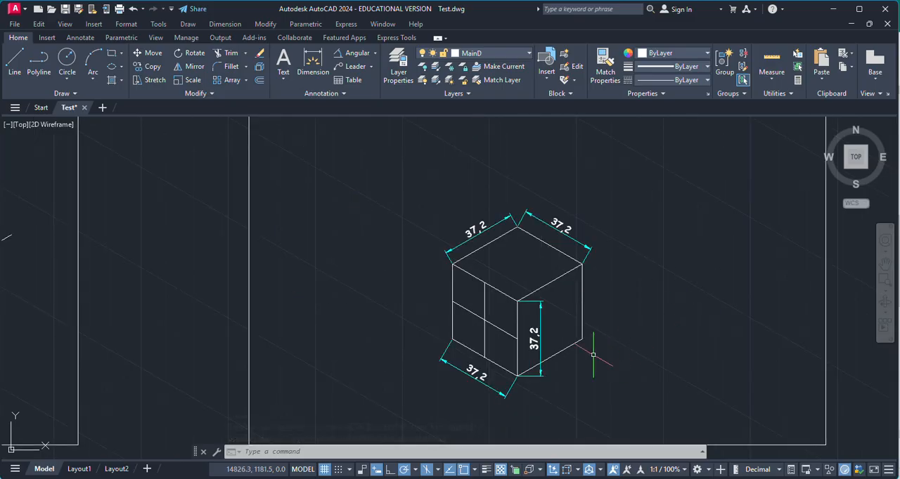
key("Escape")
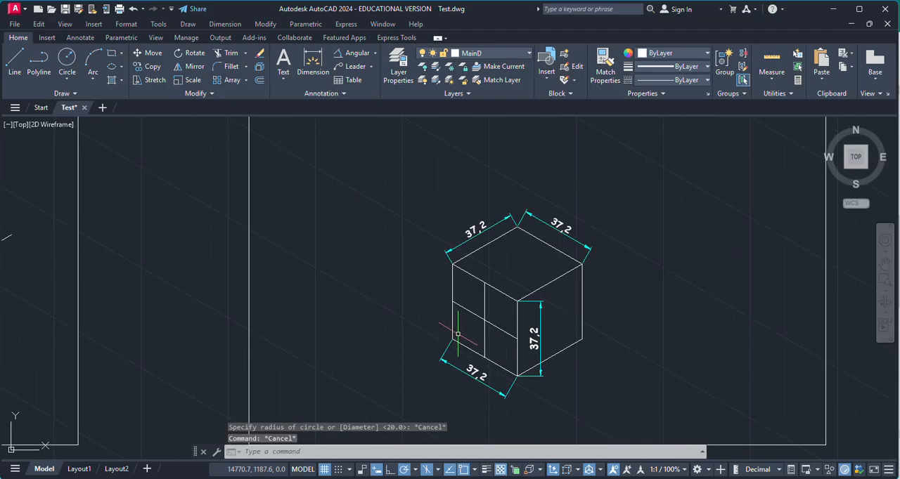
Draw an isocircle on the cube's left face, centred where the two centre lines cross and reaching the midpoint of the front vertical edge
left_click(123, 69)
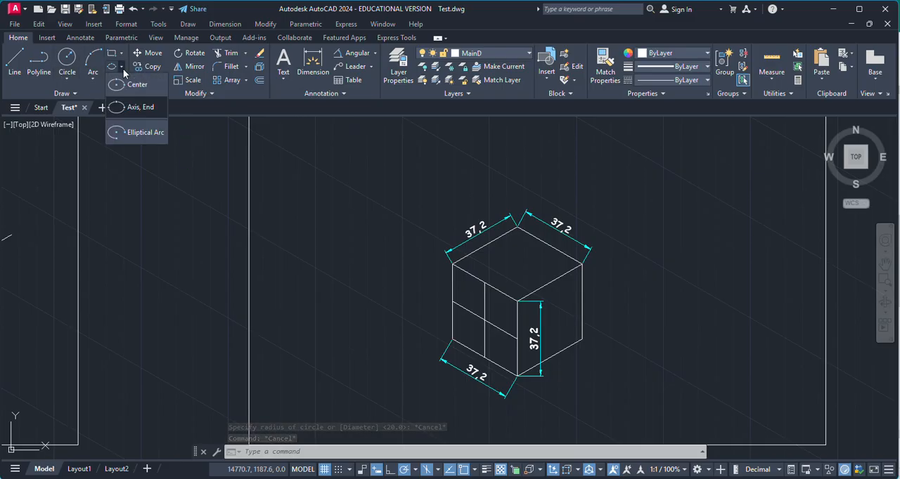
left_click(133, 108)
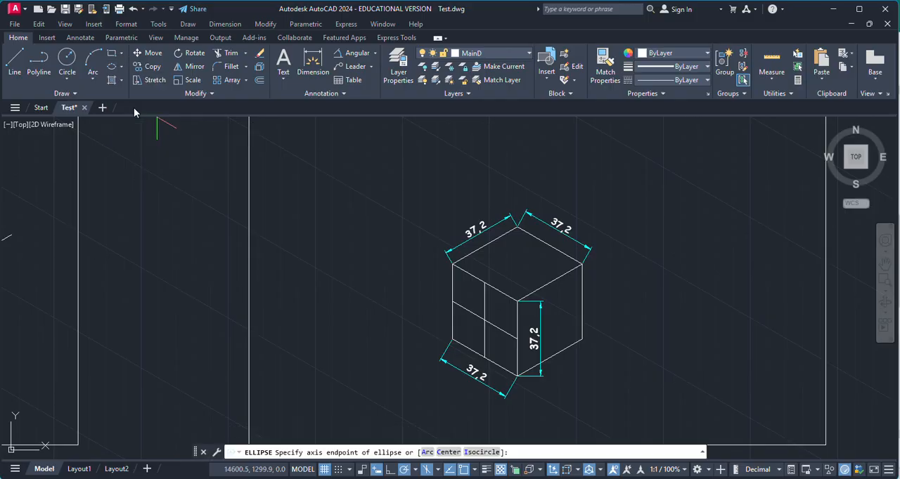
left_click(485, 453)
scroll(517, 327, "up", 4)
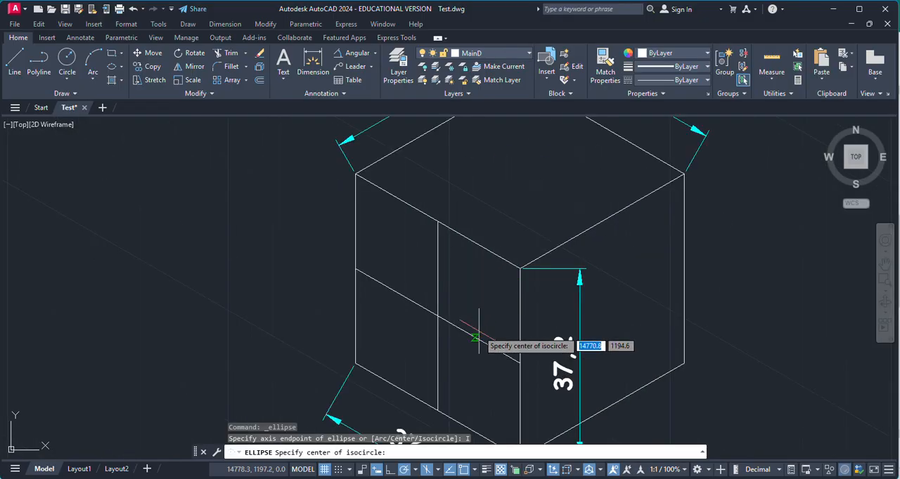
left_click(436, 316)
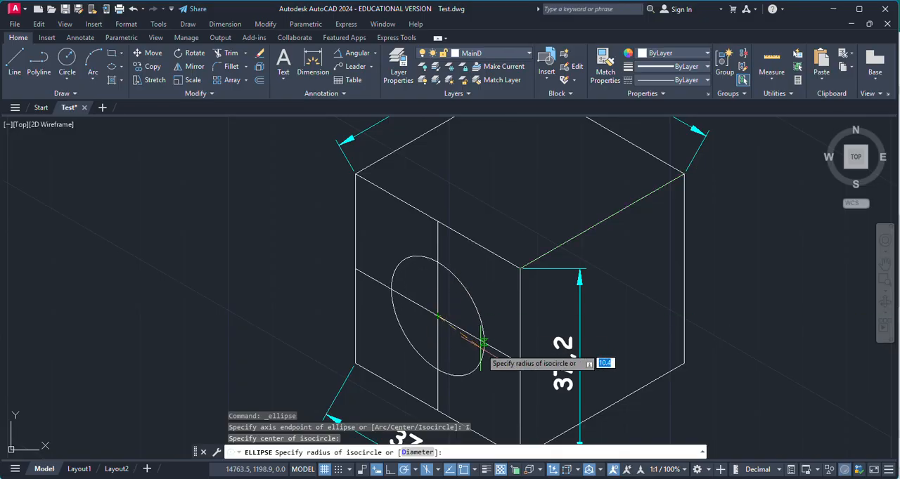
scroll(495, 363, "up", 2)
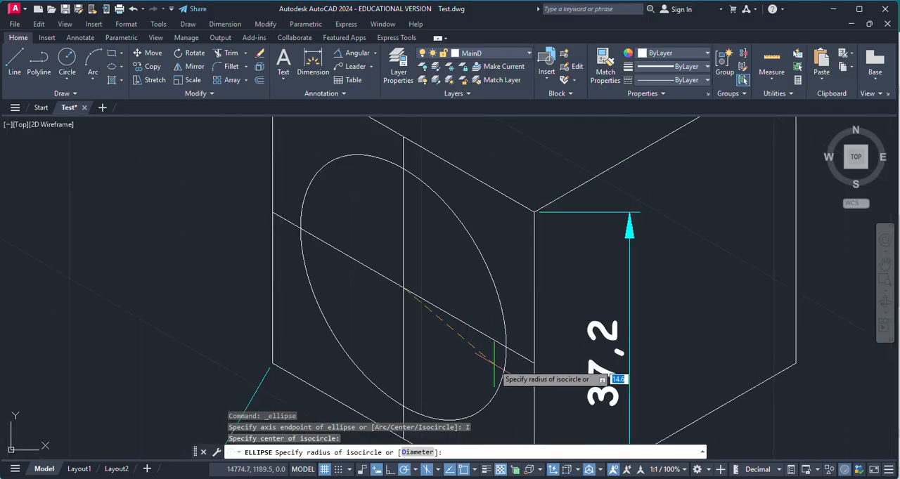
left_click(535, 355)
key("Escape")
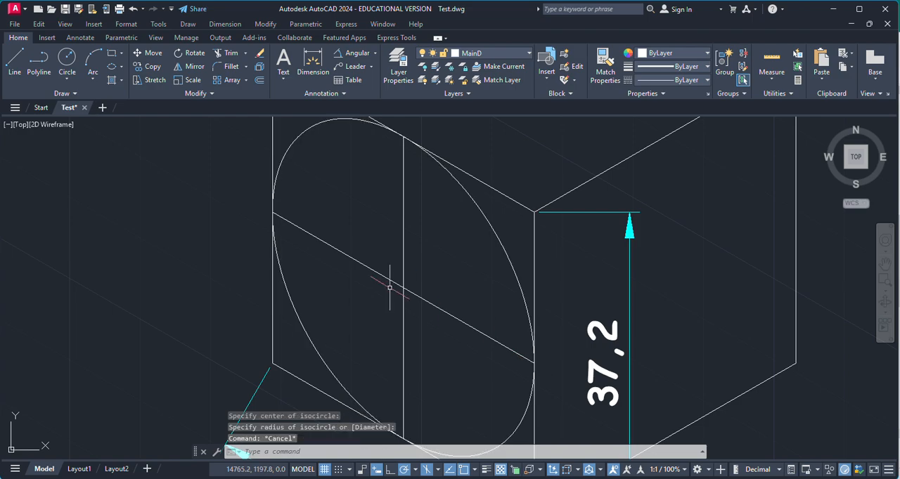
Draw an ordinary circle from the left face's centre to its outer vertical edge's midpoint, and delete that circle
scroll(390, 287, "down", 2)
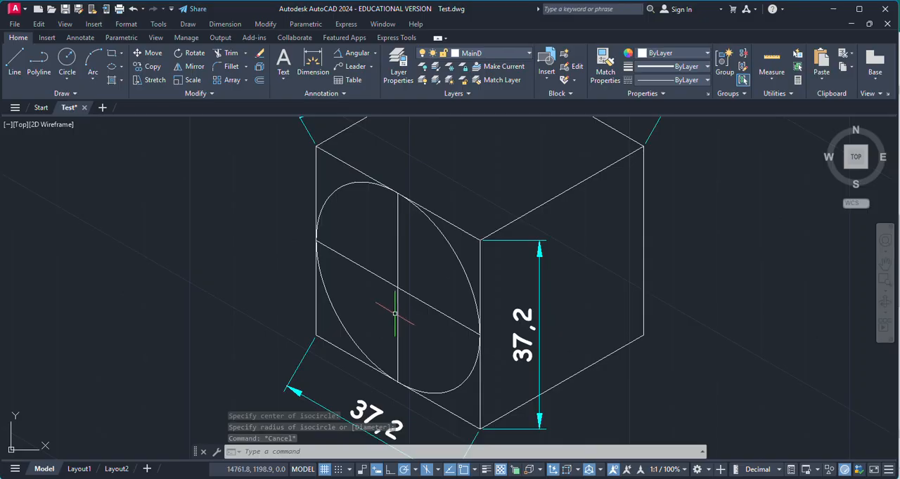
left_click(67, 61)
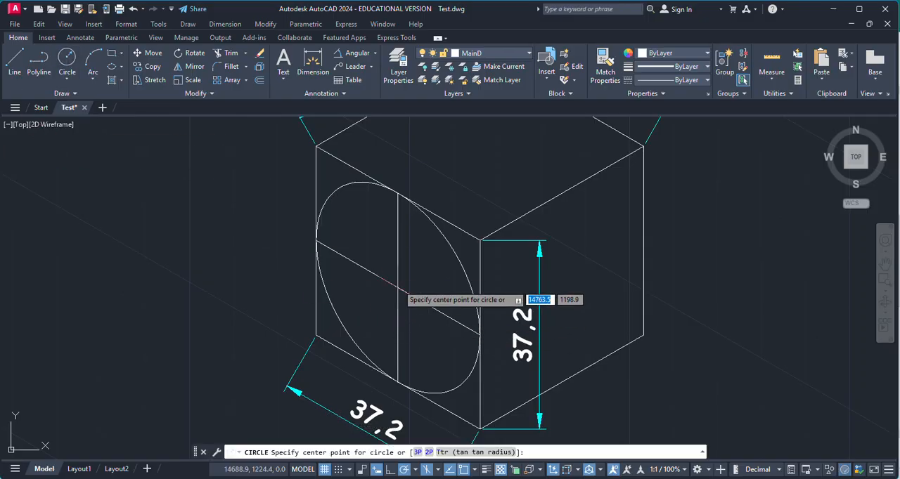
left_click(398, 287)
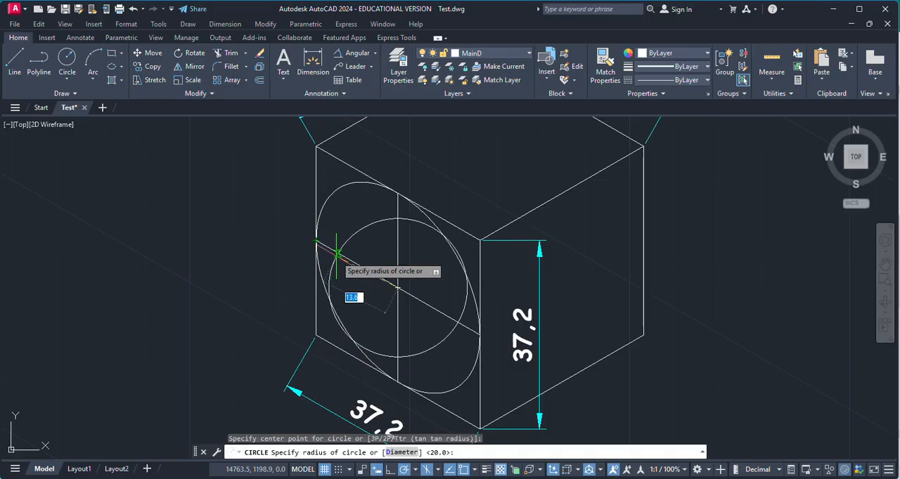
left_click(316, 241)
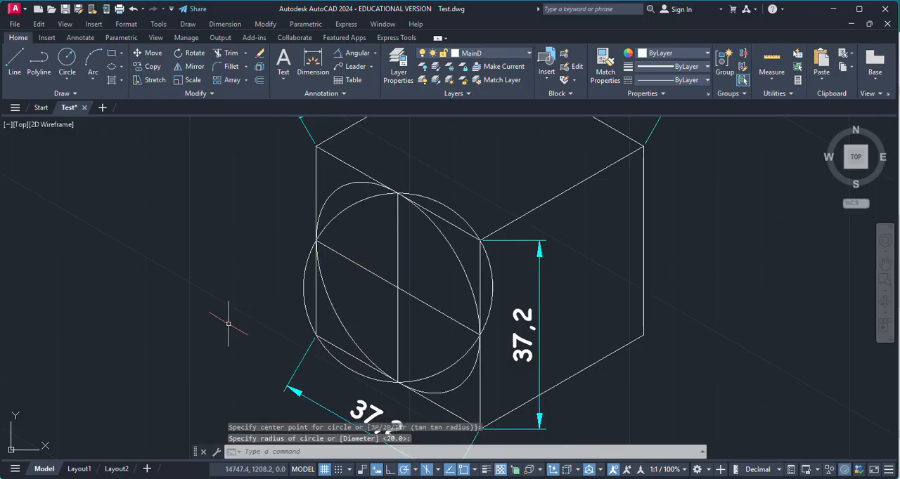
key("Escape")
left_click(347, 370)
key("Delete")
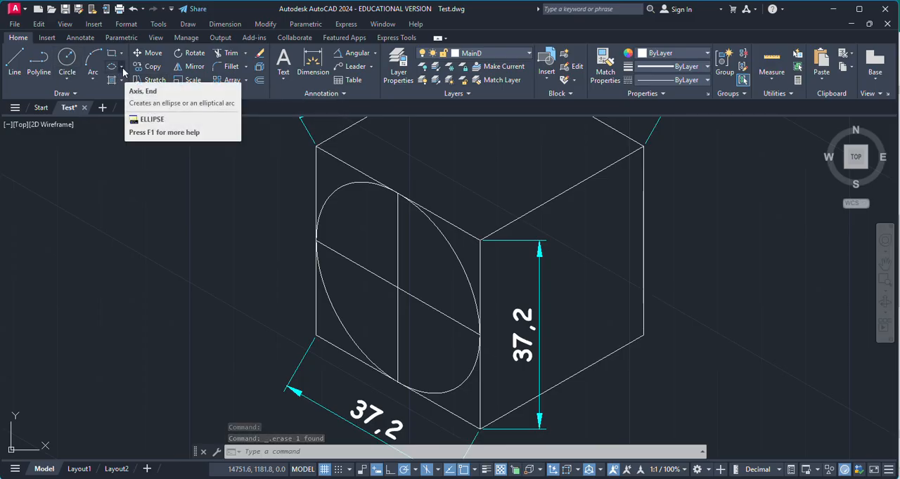
left_click(123, 68)
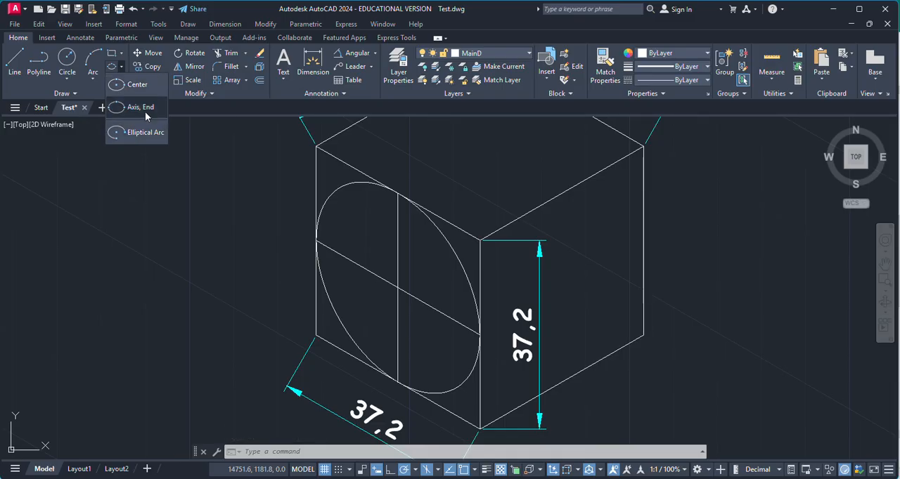
left_click(145, 111)
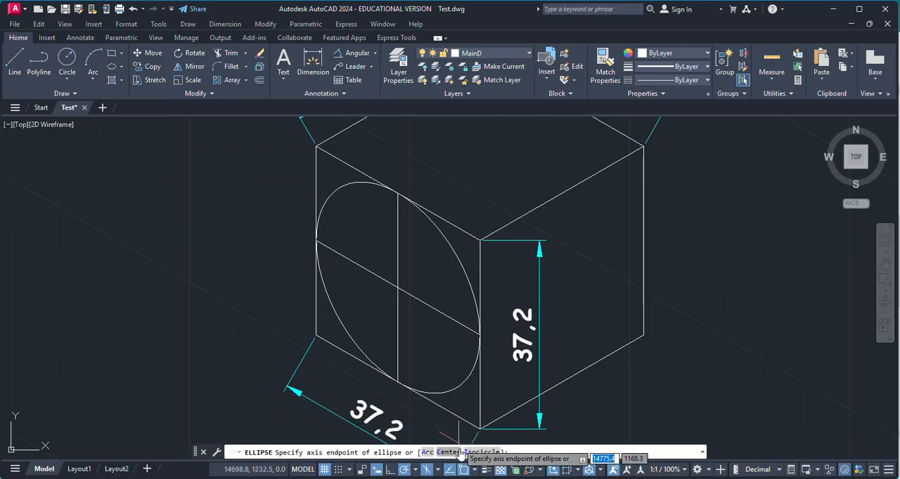
left_click(484, 452)
key("Escape")
scroll(250, 289, "down", 2)
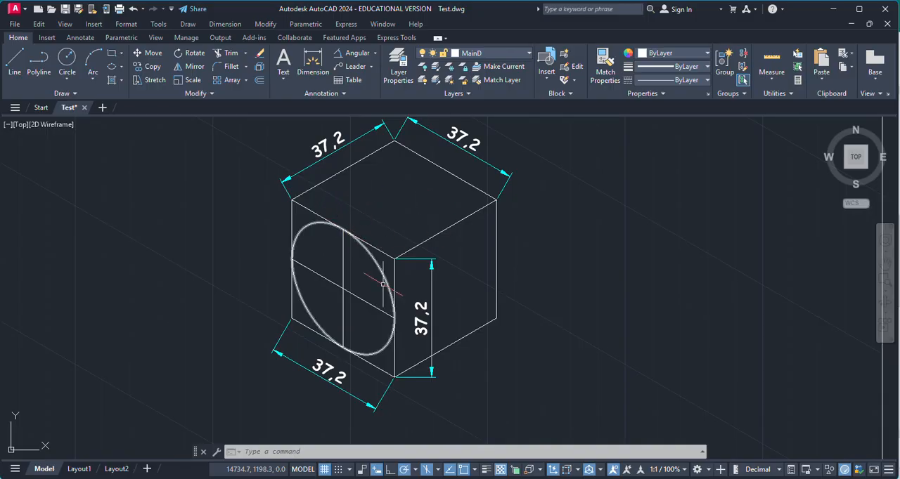
Switch the isometric drafting plane to isoplane Top
left_click(440, 474)
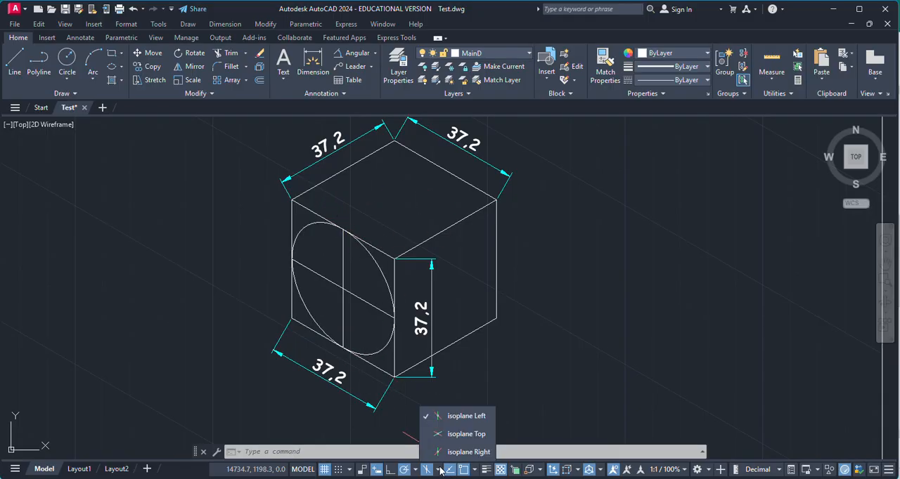
left_click(465, 436)
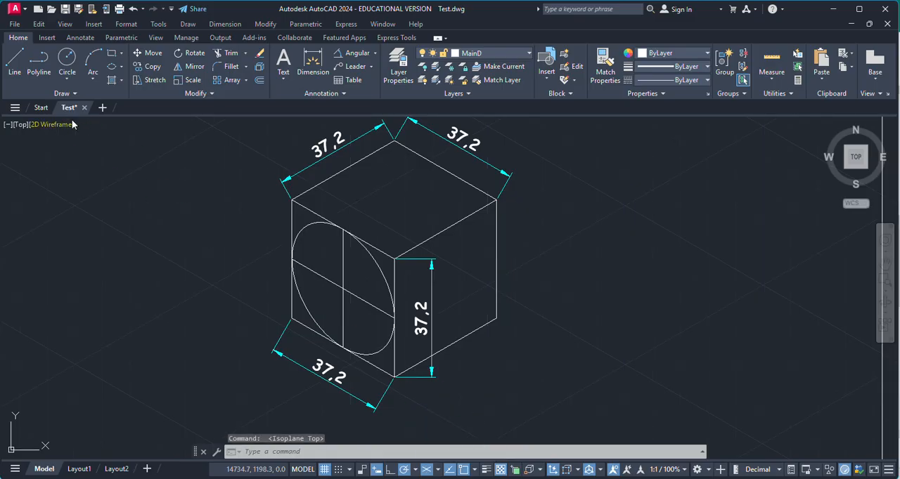
left_click(124, 69)
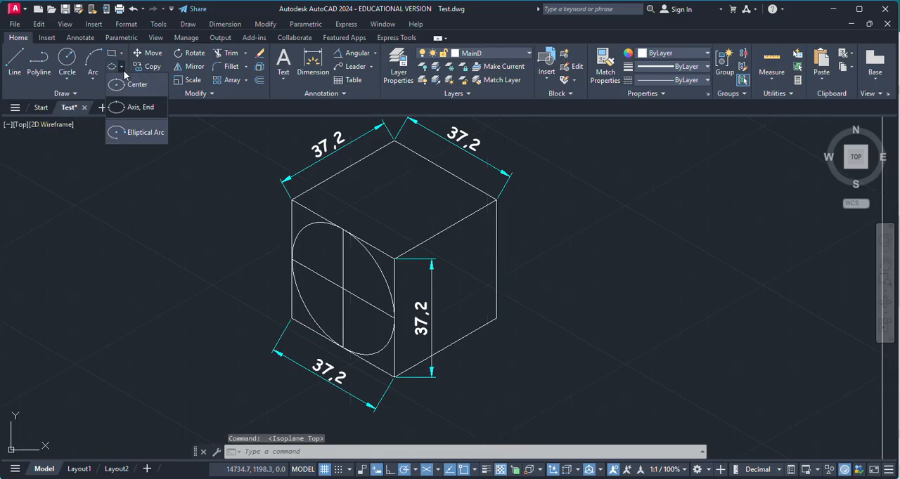
left_click(139, 111)
left_click(481, 452)
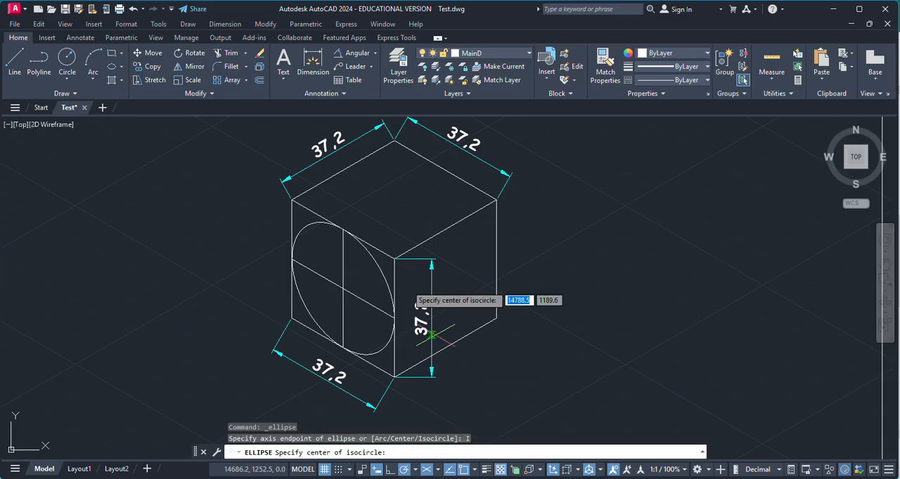
key("Escape")
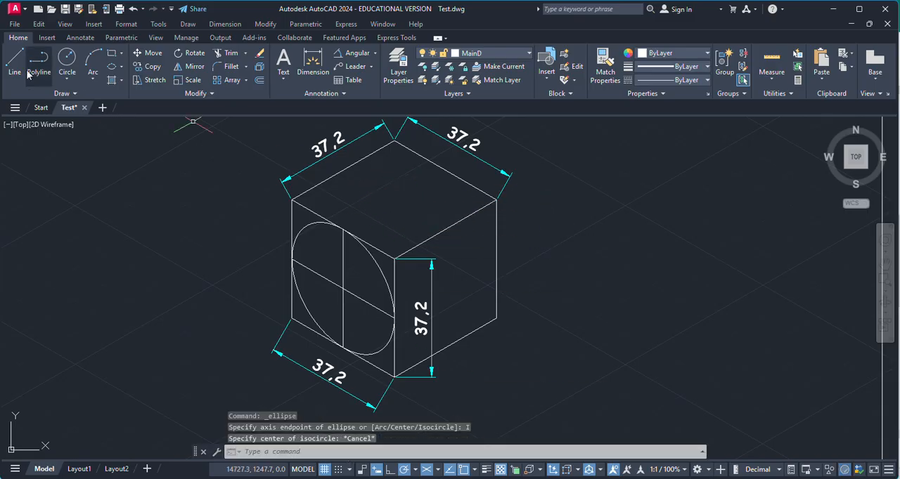
Draw a centre line across the cube's top face from the rear-right edge's midpoint to the front-left edge's midpoint
left_click(14, 61)
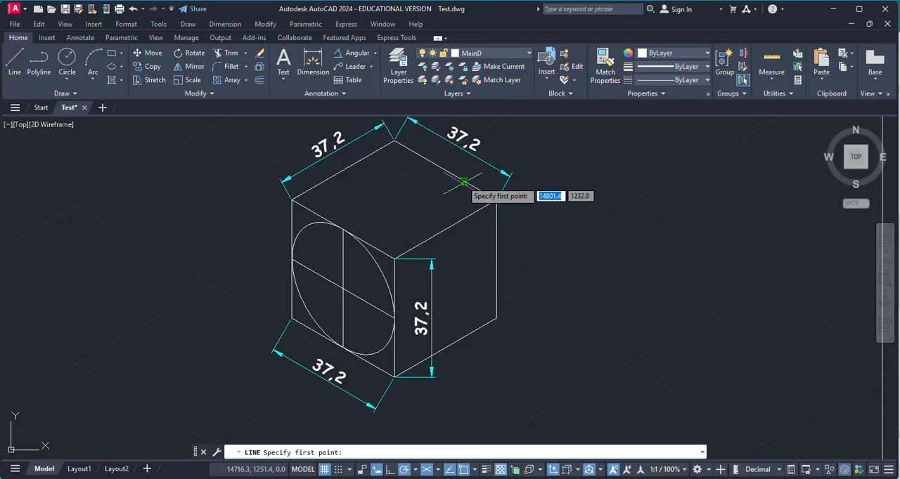
left_click(444, 170)
scroll(365, 230, "up", 4)
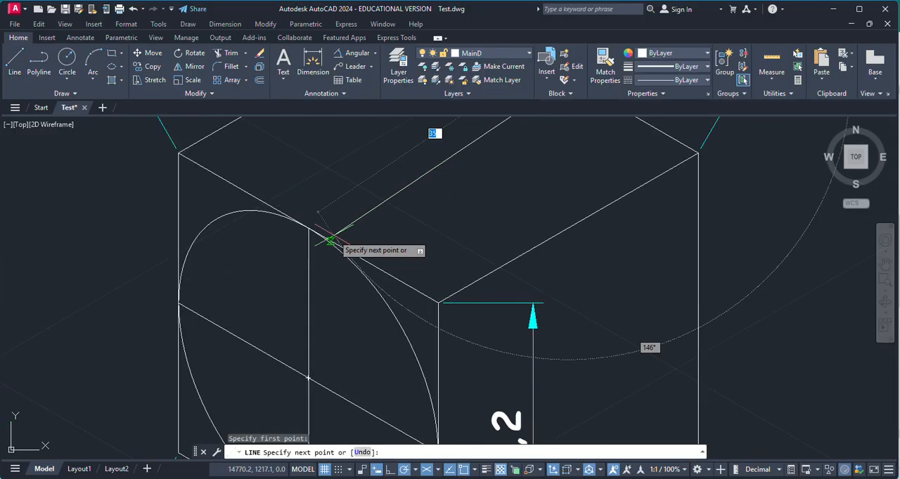
key("Escape")
scroll(422, 289, "down", 4)
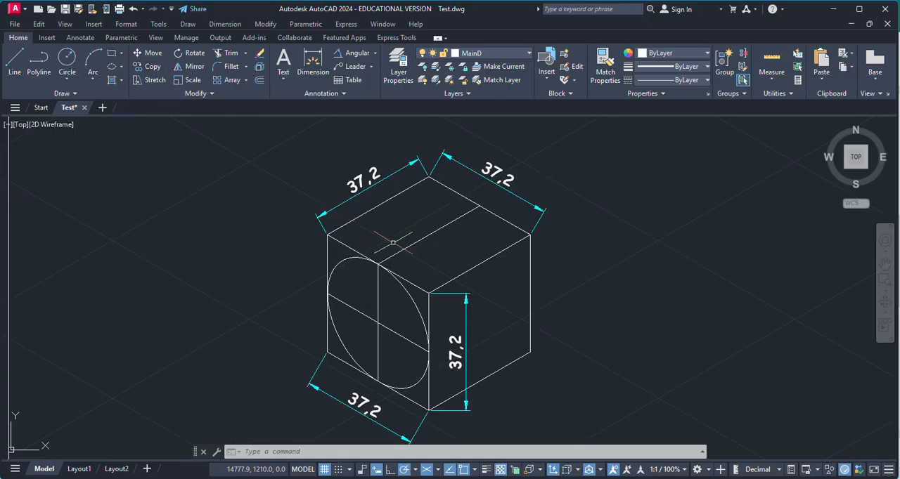
Draw an isocircle of radius 18.6 on the top face, centred at its centre line's midpoint and ending at that line's rear endpoint
left_click(122, 67)
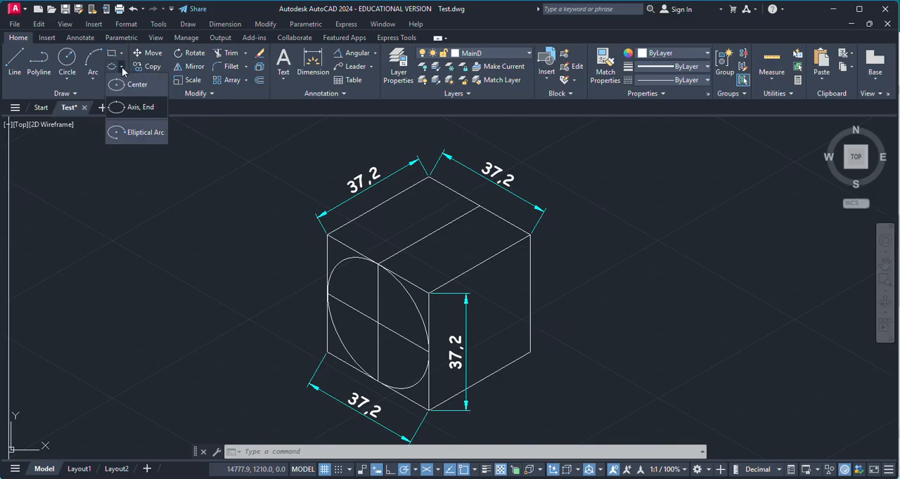
left_click(133, 109)
left_click(482, 452)
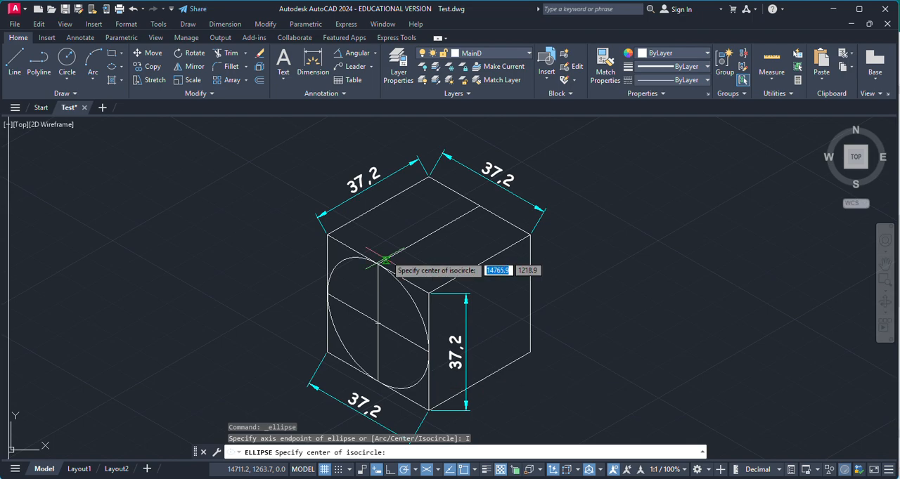
left_click(429, 234)
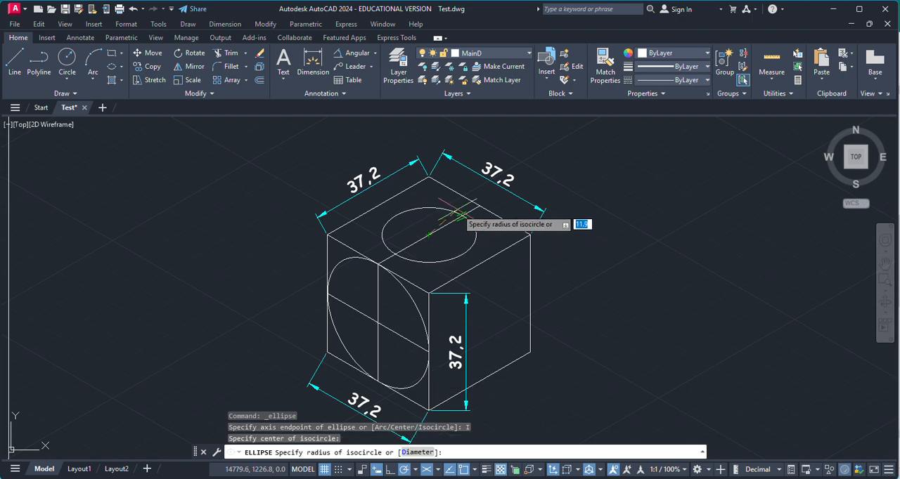
scroll(466, 210, "up", 5)
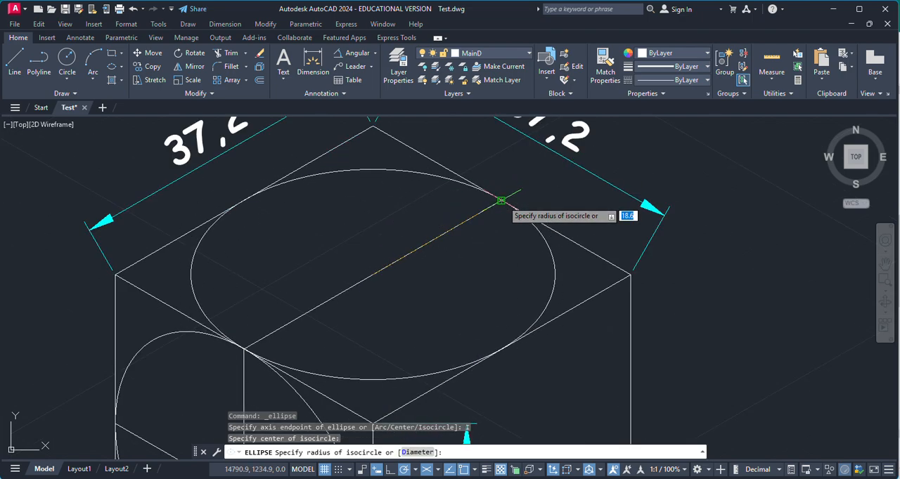
key("Escape")
scroll(386, 241, "down", 2)
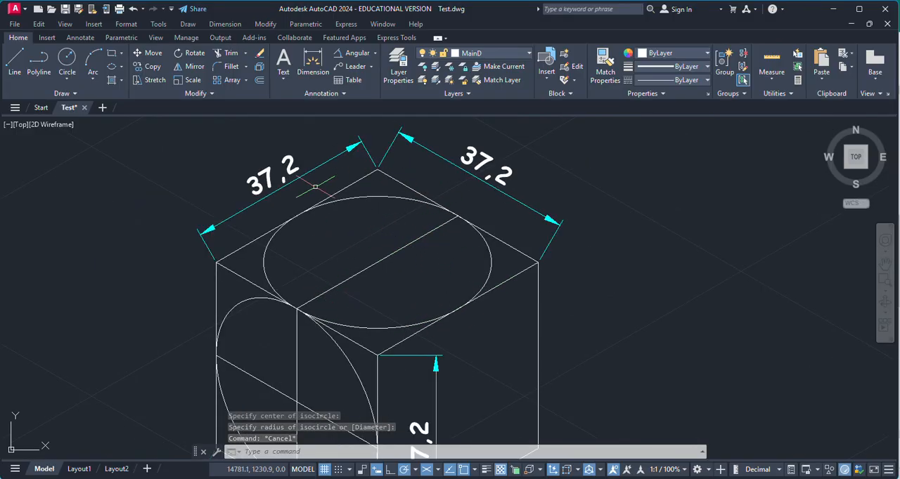
scroll(591, 232, "down", 5)
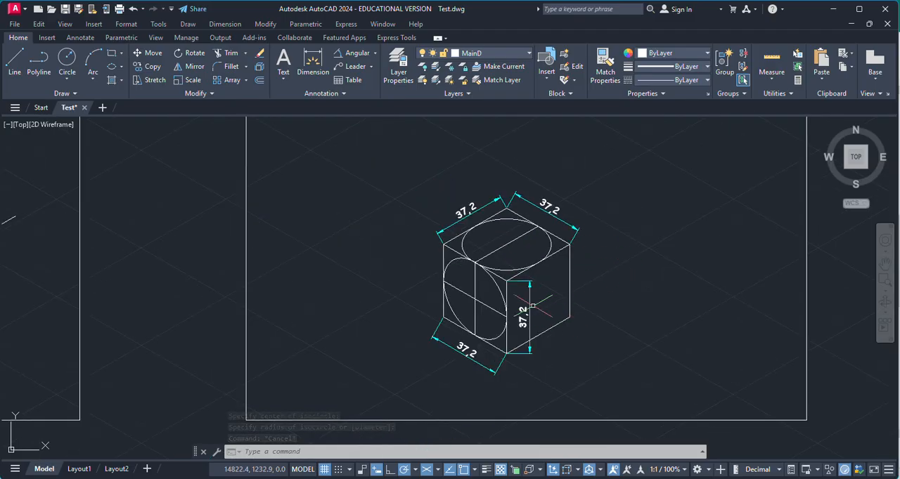
scroll(562, 298, "up", 2)
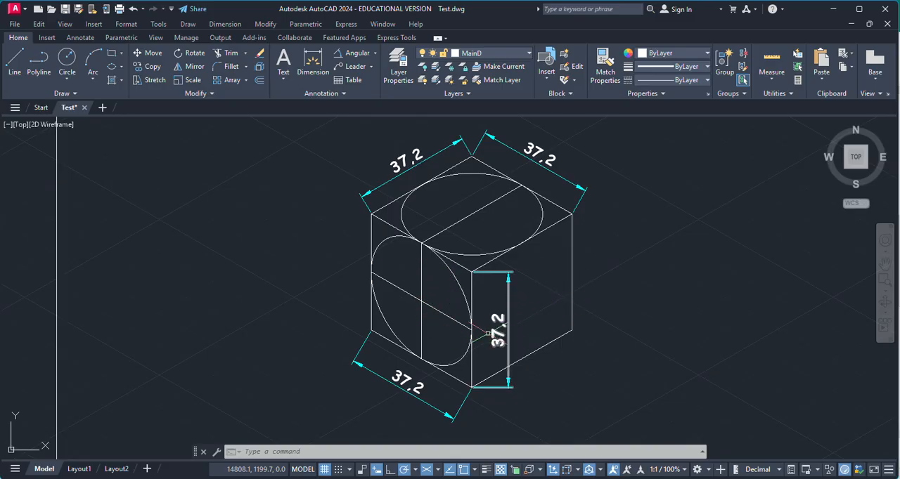
key("Escape")
key("Escape")
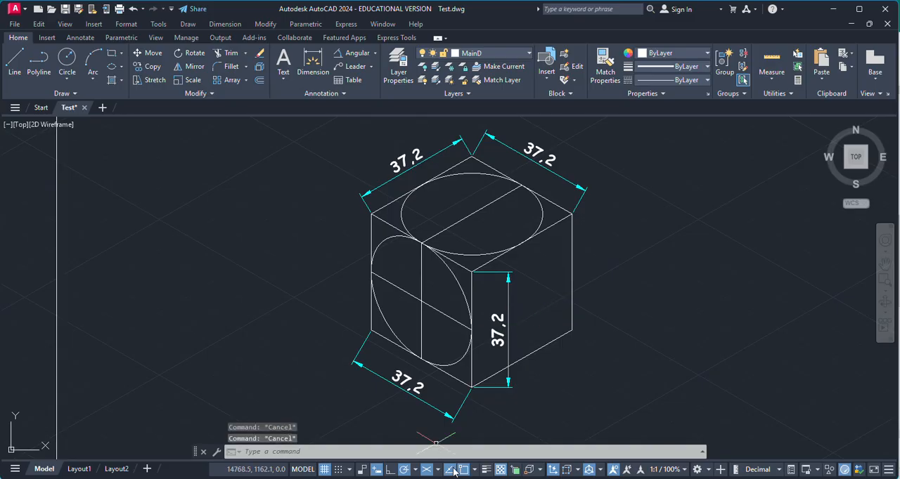
Switch to isoplane Right and draw a vertical centre line on the cube's right face, from its lower edge's midpoint to its upper edge's midpoint
left_click(436, 470)
left_click(460, 453)
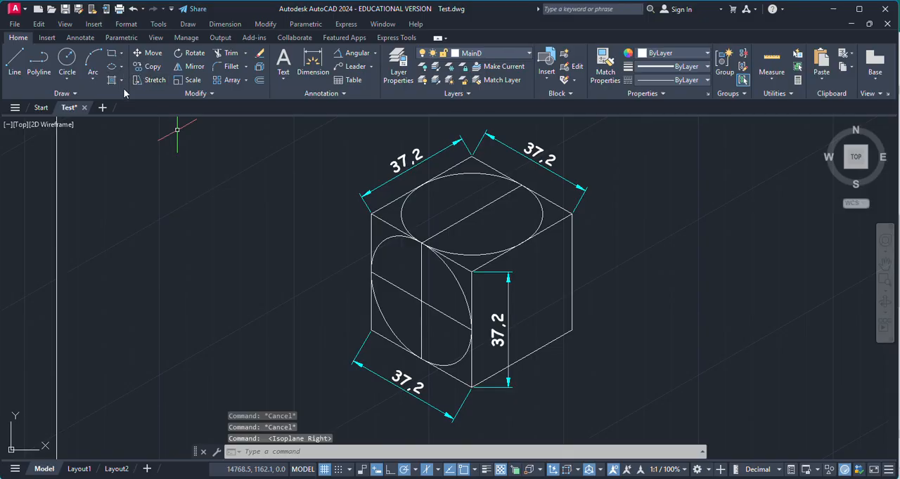
left_click(15, 60)
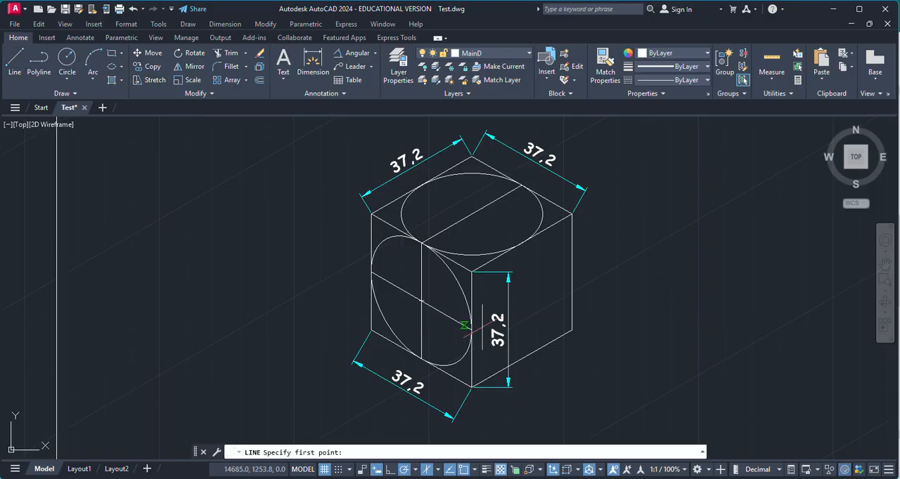
left_click(522, 358)
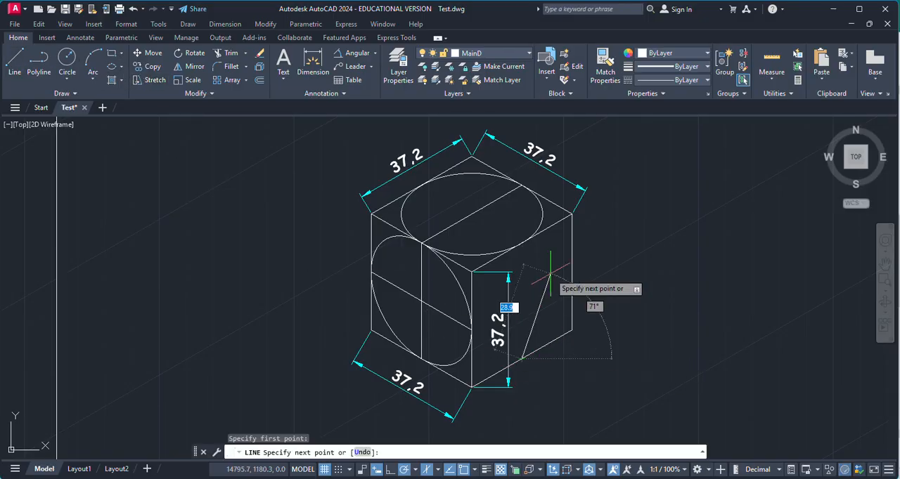
left_click(521, 244)
key("Escape")
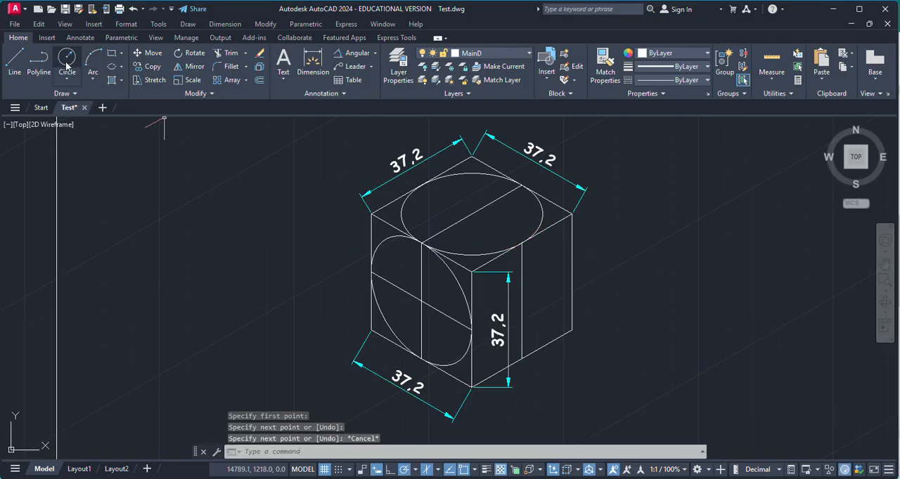
Draw an isocircle of radius 18.6 on the right face, centred at its centre line's midpoint and ending at that line's lower endpoint
left_click(121, 66)
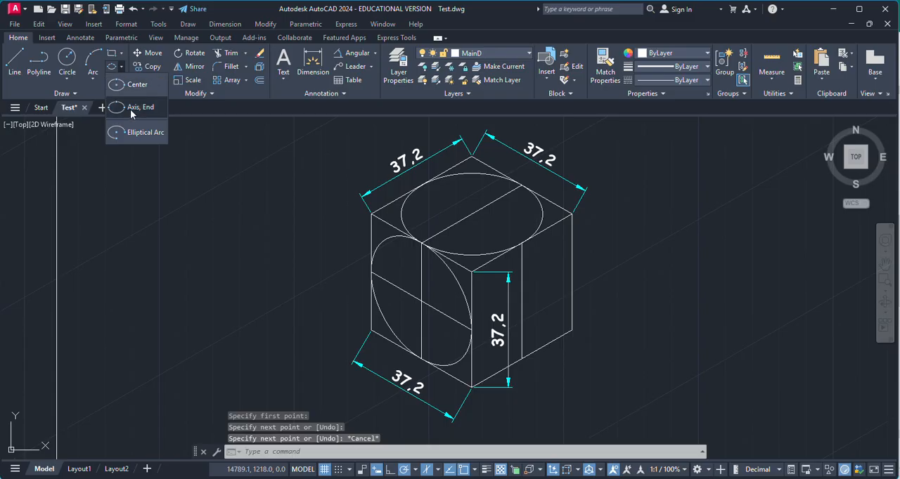
left_click(134, 108)
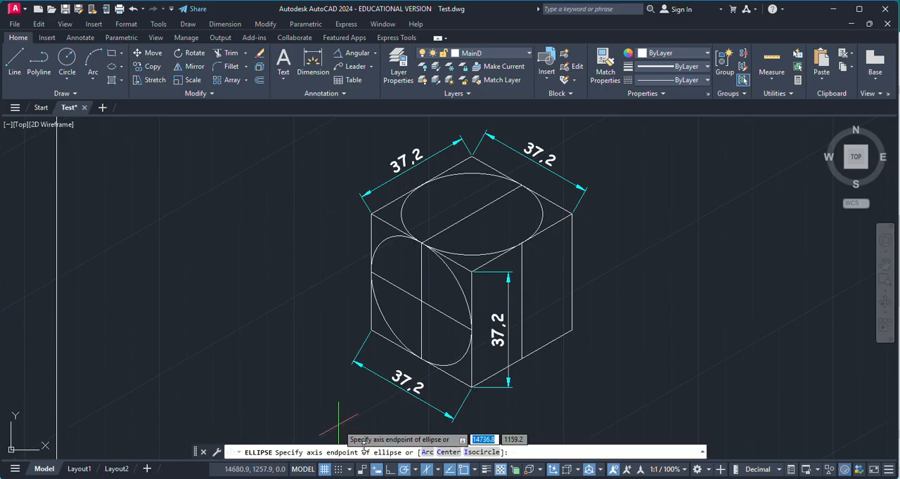
left_click(489, 453)
left_click(521, 300)
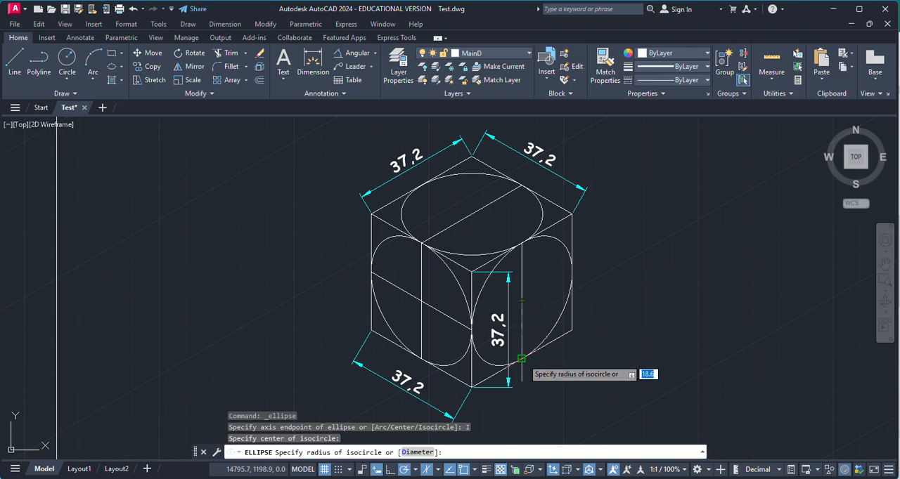
key("Escape")
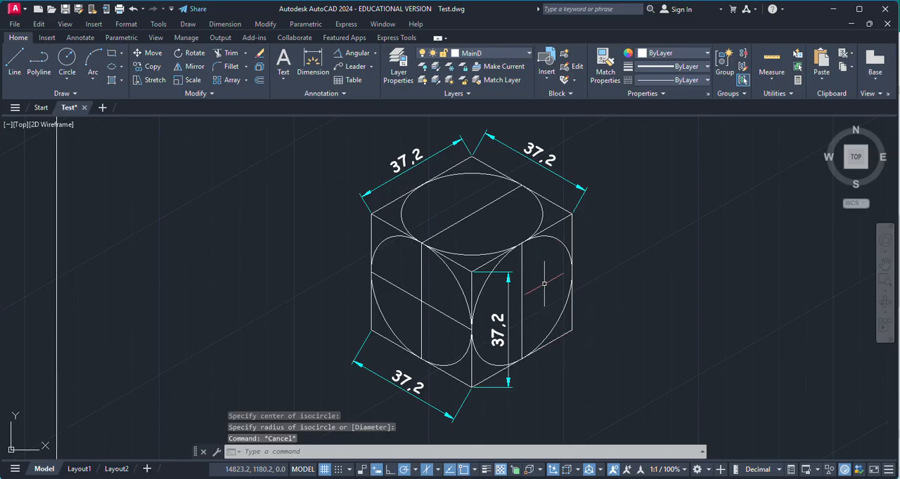
scroll(543, 284, "down", 2)
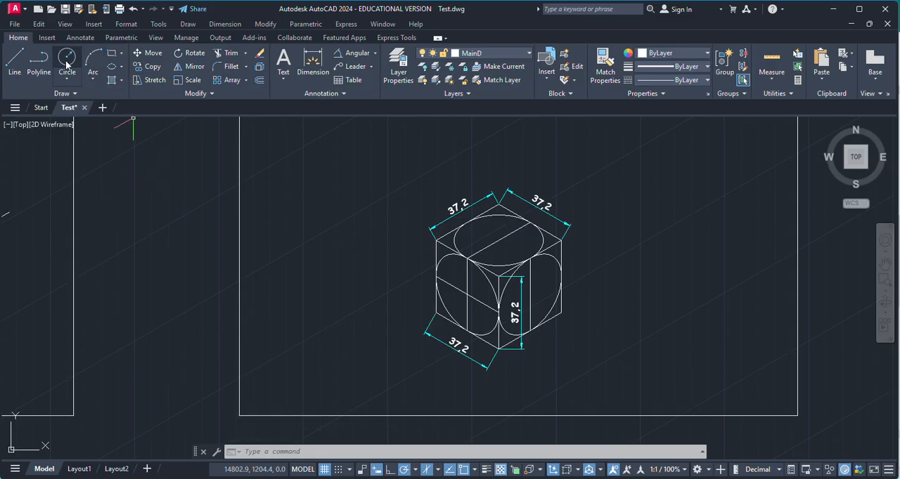
left_click(120, 68)
left_click(147, 114)
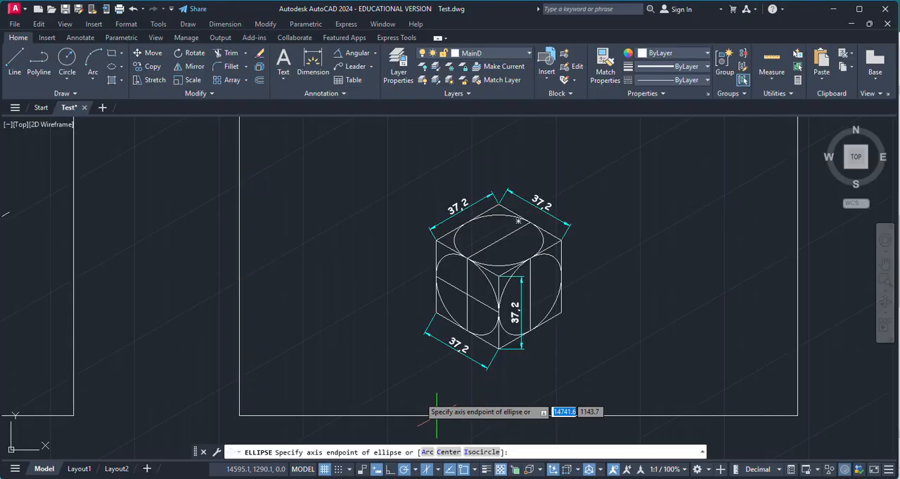
key("Escape")
scroll(485, 320, "up", 2)
scroll(355, 336, "down", 2)
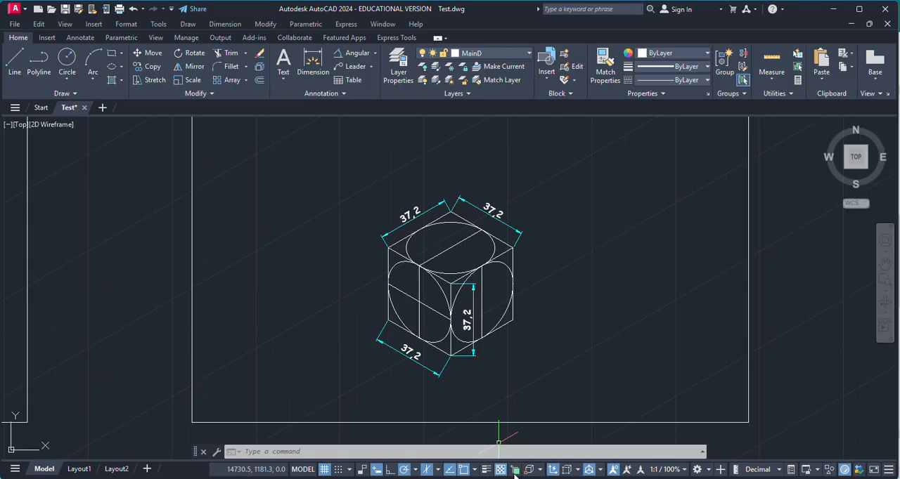
Switch the isometric drafting plane to isoplane Left and from there to isoplane Top
left_click(437, 471)
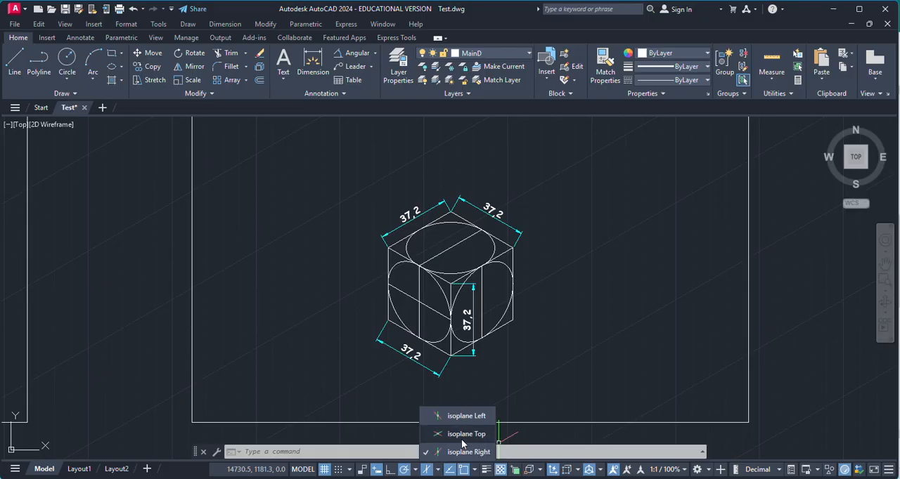
left_click(464, 416)
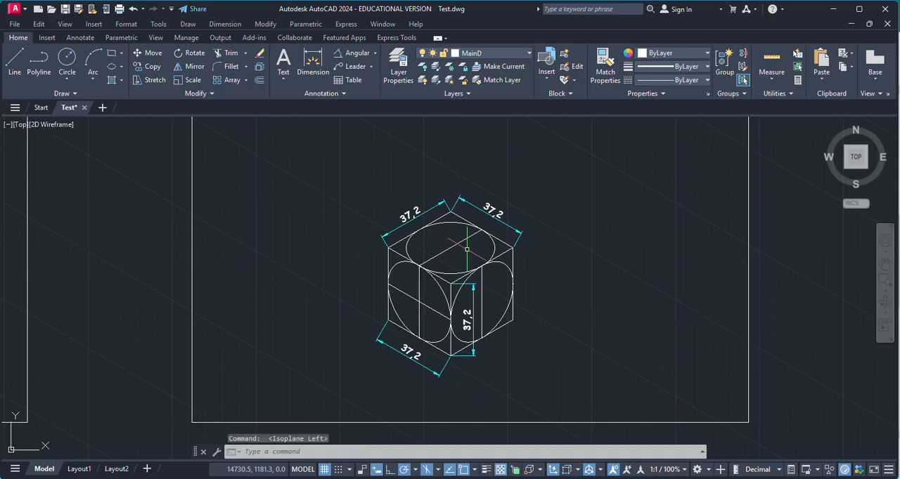
left_click(439, 471)
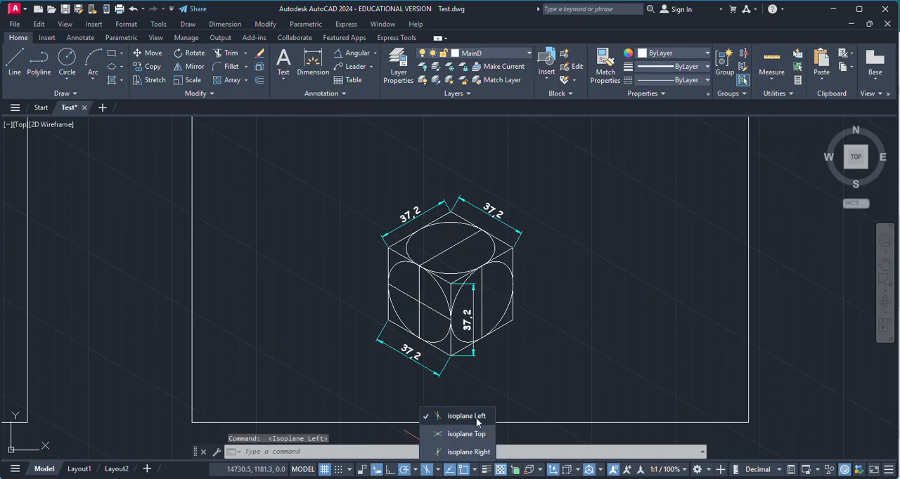
left_click(472, 433)
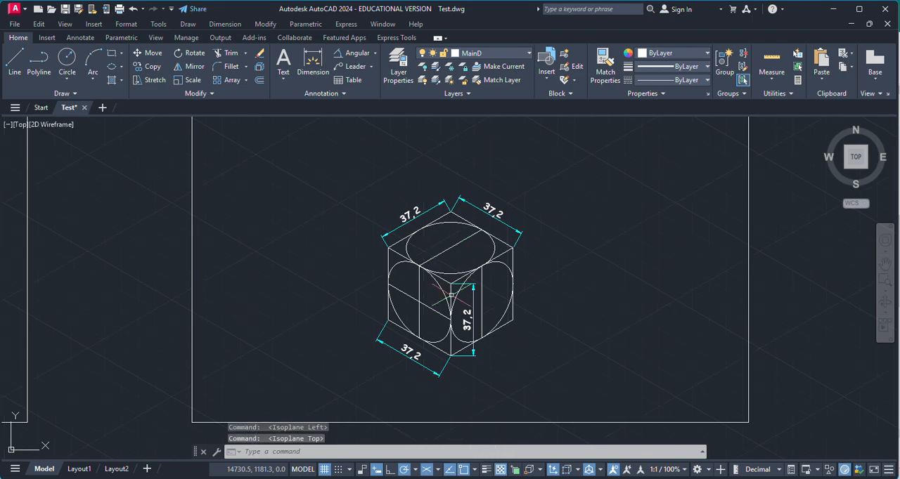
scroll(451, 295, "down", 2)
scroll(443, 295, "down", 2)
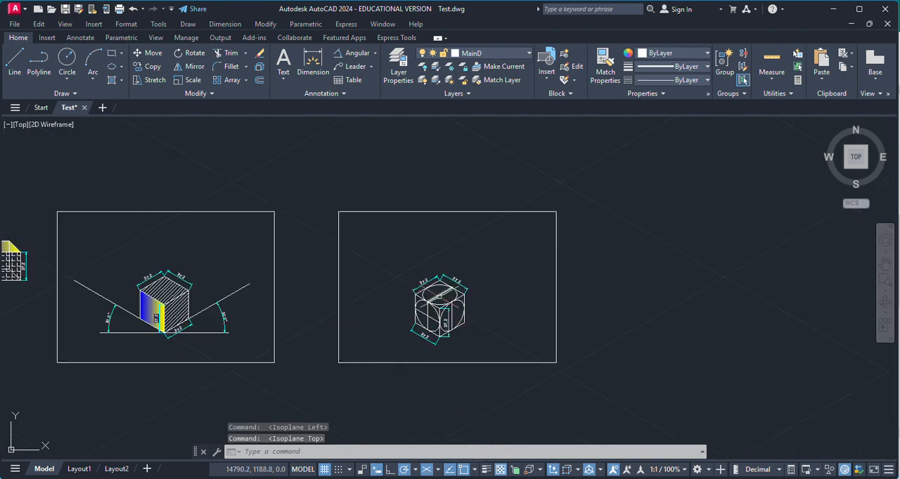
scroll(442, 302, "up", 2)
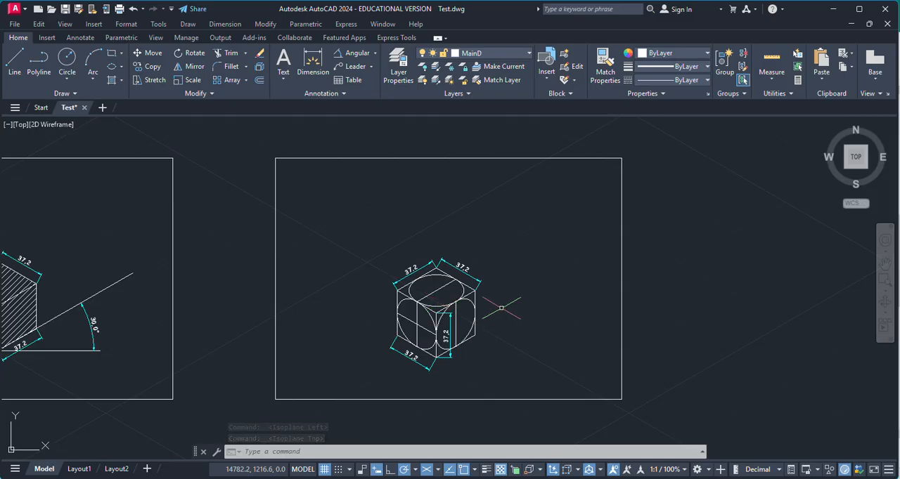